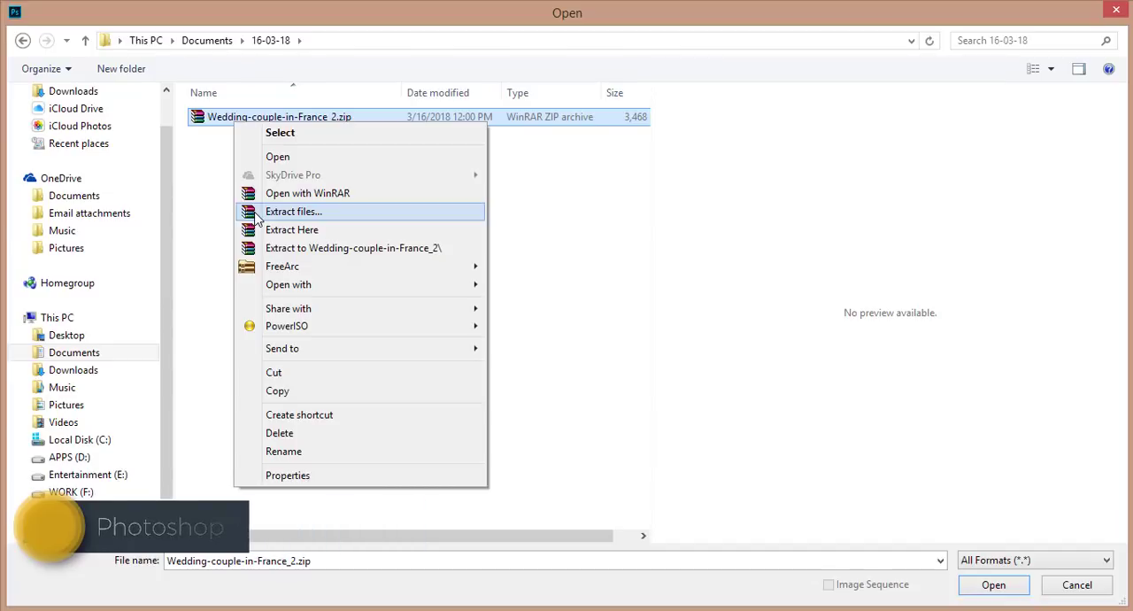
# - Extract Wedding-couple-in-France_2.zip and open 5593.jpg from the extracted folder
pyautogui.click(257, 212)
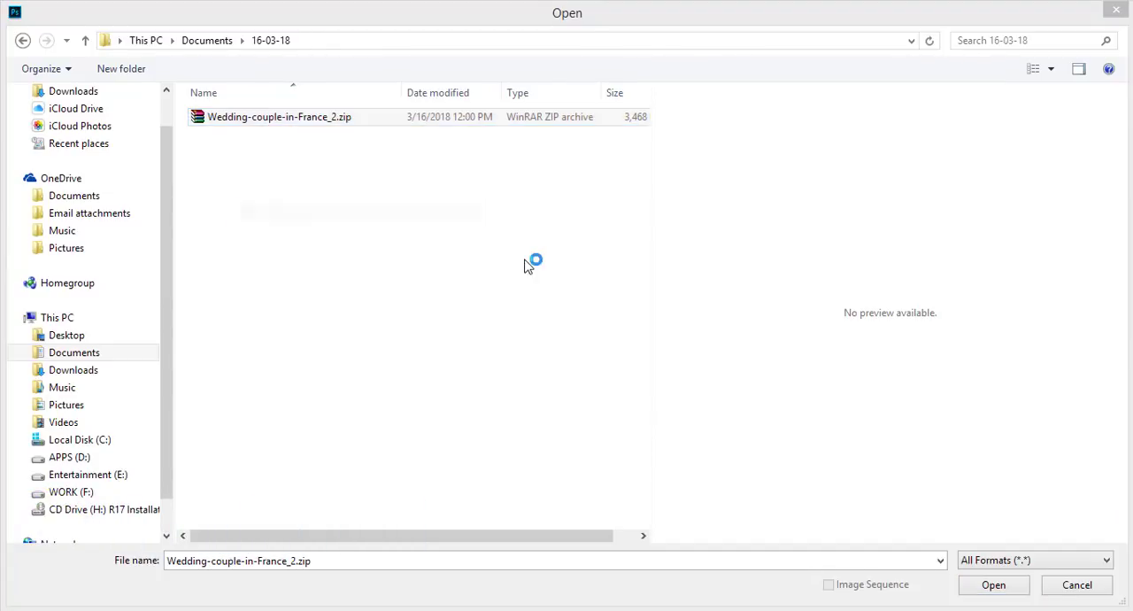
pyautogui.click(615, 485)
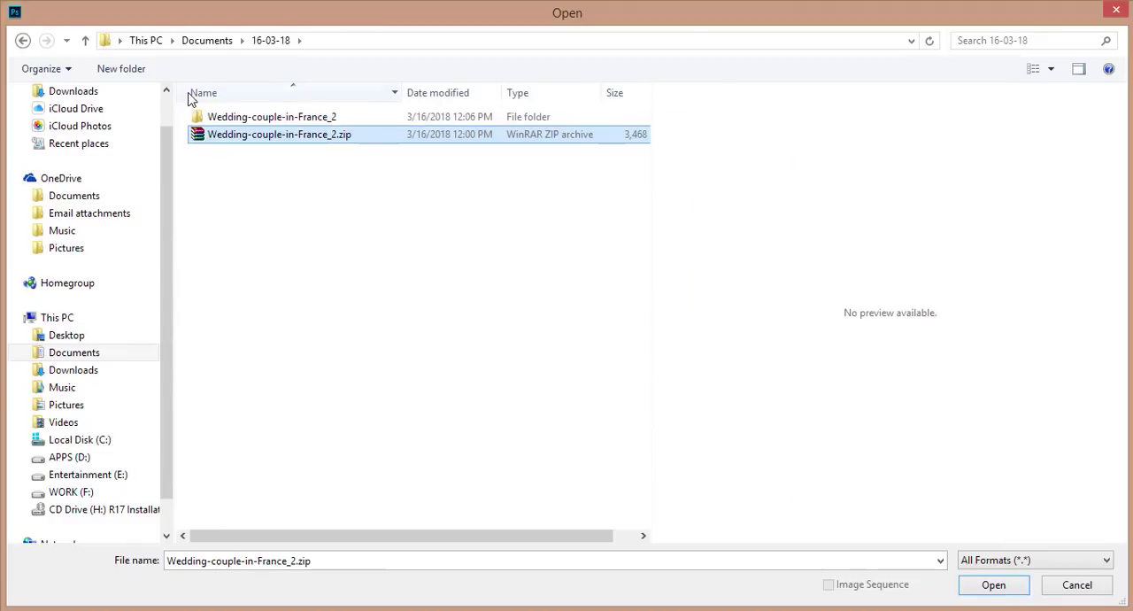
pyautogui.doubleClick(222, 116)
pyautogui.click(226, 117)
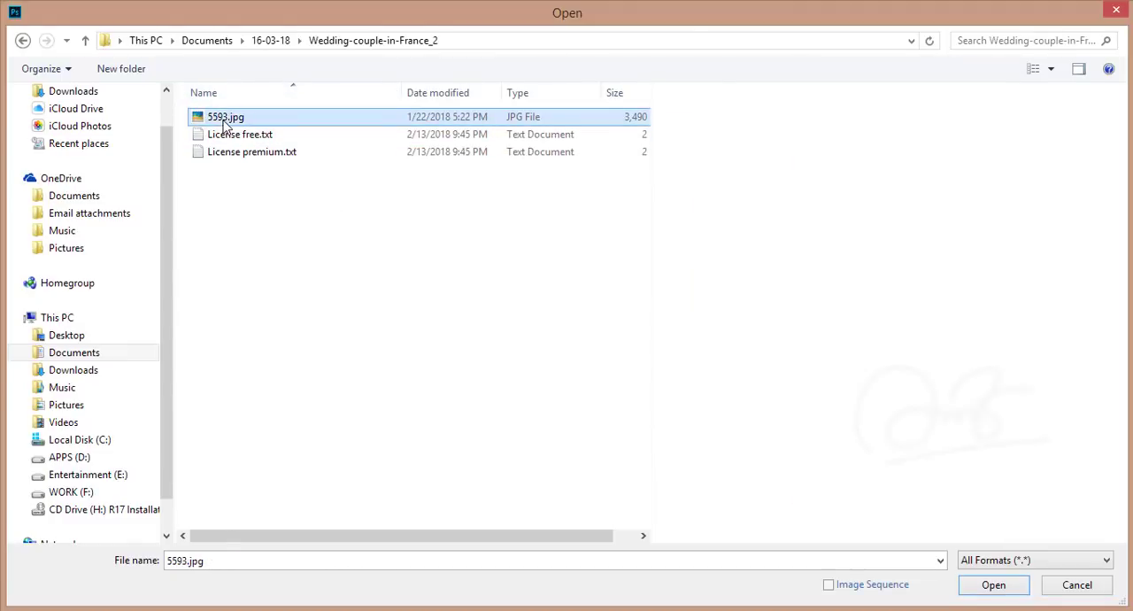
pyautogui.click(1014, 591)
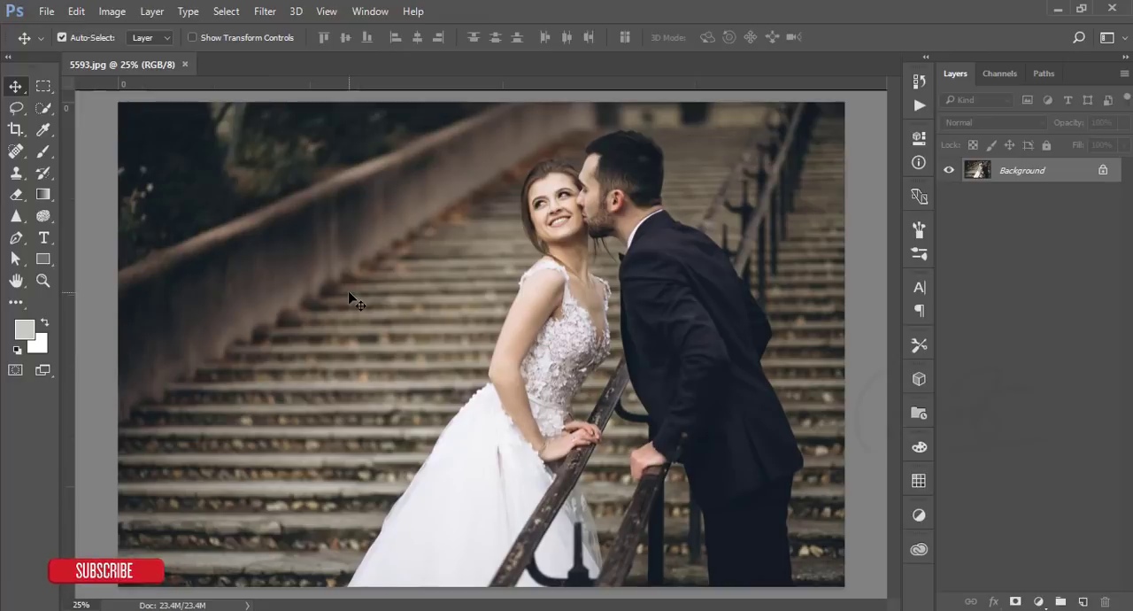
# - Examine the wedding couple and the staircase behind them at several zoom levels
pyautogui.scroll(-2, 349, 293)
pyautogui.scroll(2, 349, 293)
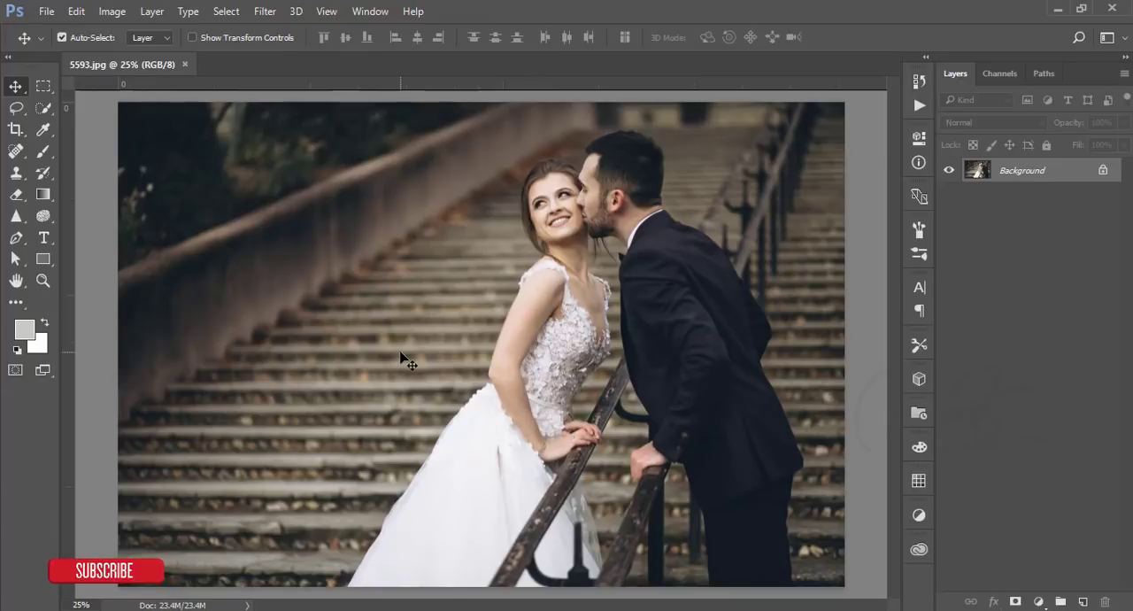
pyautogui.scroll(-1, 401, 357)
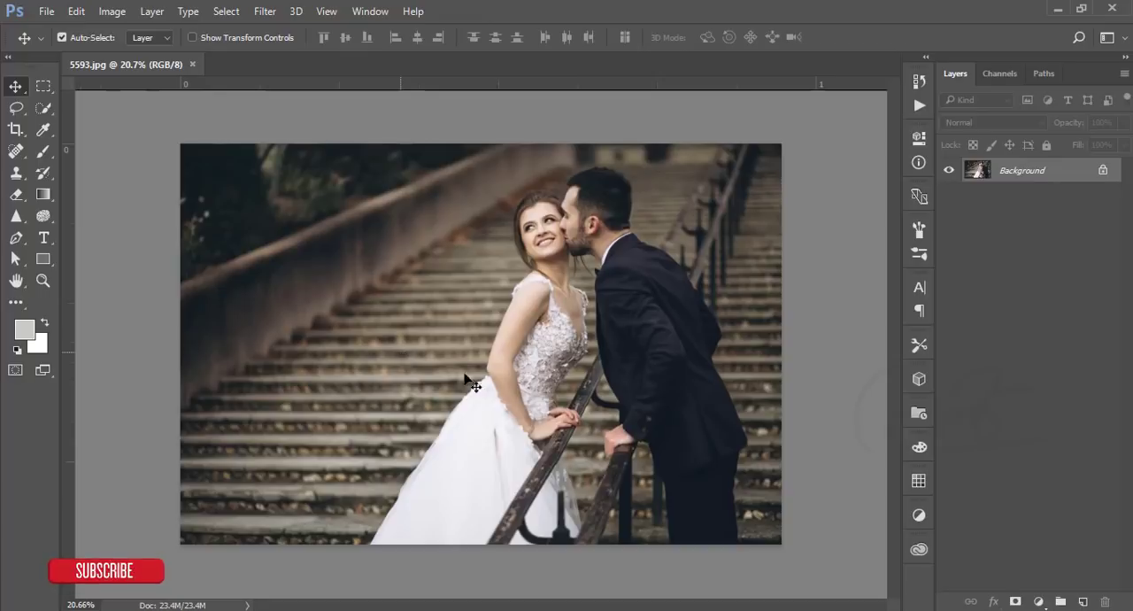
pyautogui.scroll(1, 678, 363)
pyautogui.scroll(1, 682, 363)
pyautogui.scroll(-3, 682, 362)
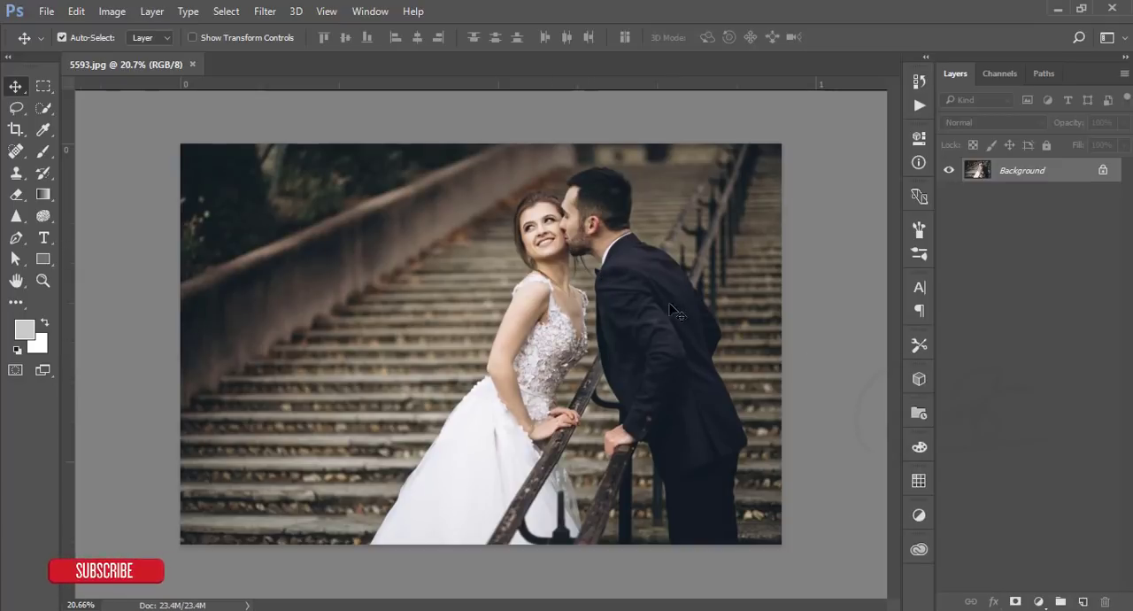
pyautogui.press('ctrl')
pyautogui.scroll(1, 841, 295)
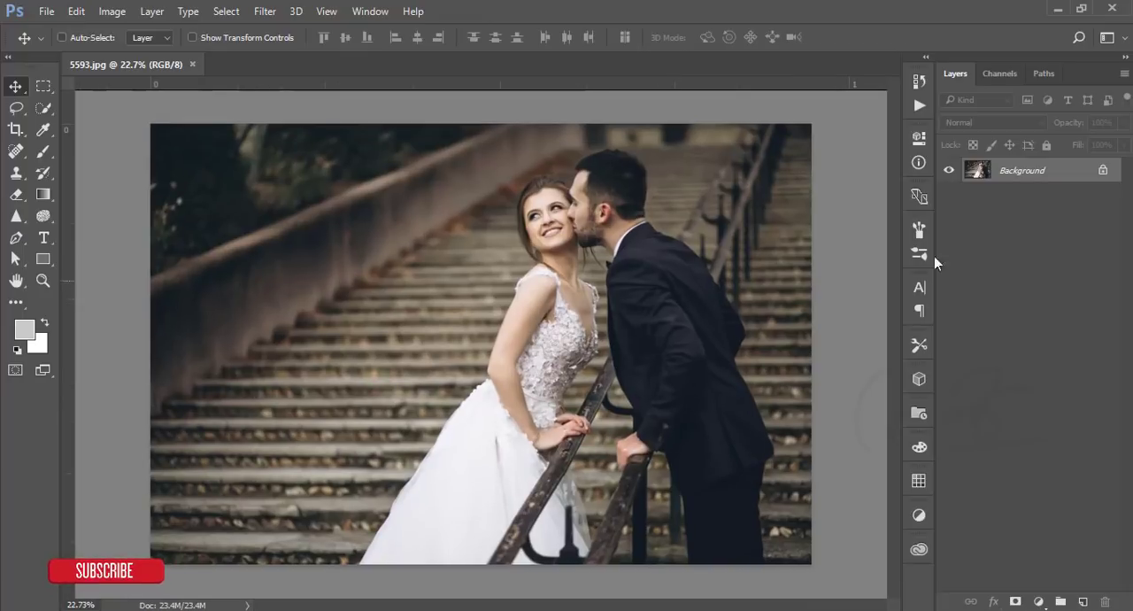
# - Duplicate the Background layer and open the copy in the Camera Raw Filter
pyautogui.moveTo(1071, 177); pyautogui.dragTo(1083, 601)
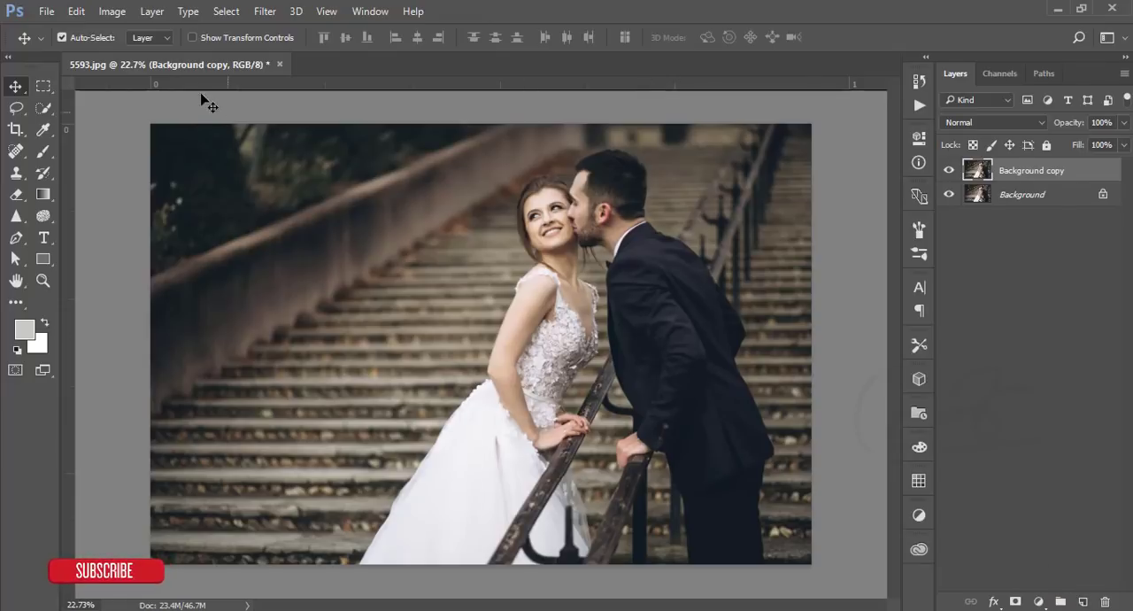
pyautogui.click(265, 11)
pyautogui.click(337, 107)
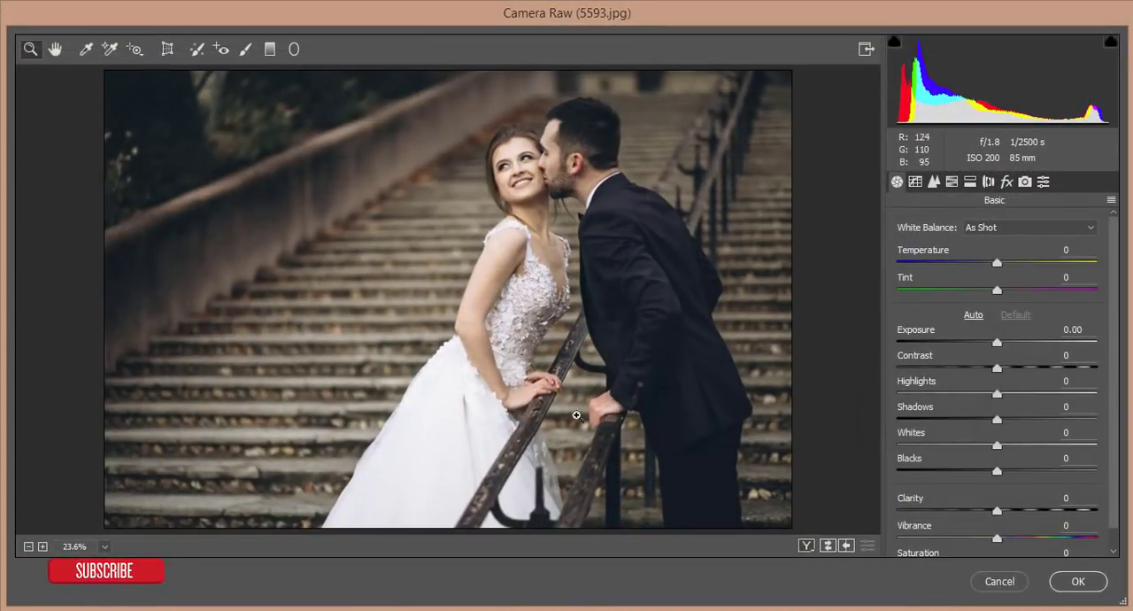
# - Set Exposure to +0.05, Highlights -36, Whites +20, Blacks -20, Clarity +3, Vibrance +3 and Saturation +4 in the Basic adjustments
pyautogui.moveTo(997, 393); pyautogui.dragTo(961, 393)
pyautogui.moveTo(998, 342); pyautogui.dragTo(999, 343)
pyautogui.moveTo(999, 472); pyautogui.dragTo(1003, 544)
pyautogui.scroll(-1, 987, 483)
# - In Camera Calibration, set the Blue Primary hue to -22, lower the Green Primary hue and fine-tune the Red Primary hue
pyautogui.click(1025, 182)
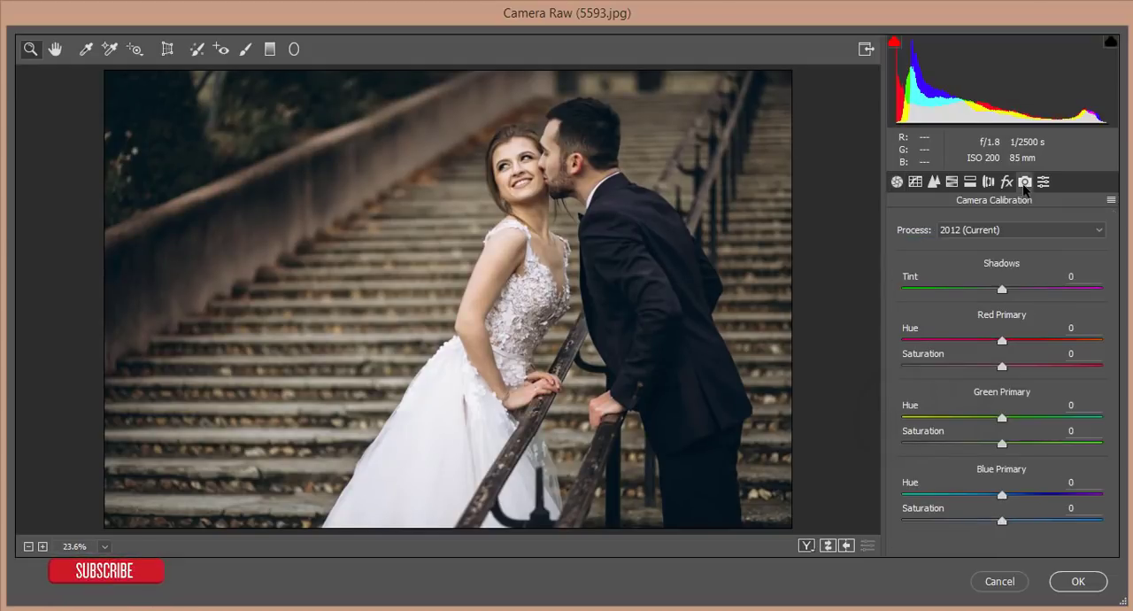
pyautogui.moveTo(972, 500)
pyautogui.mouseDown()
pyautogui.moveTo(934, 499)
pyautogui.moveTo(981, 499)
pyautogui.mouseUp()
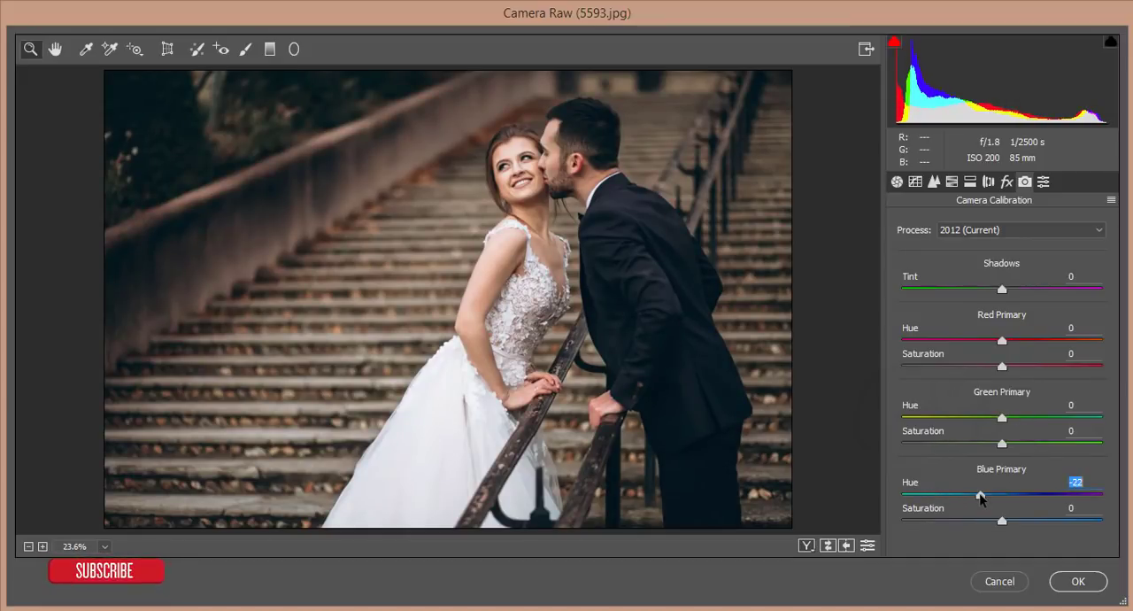
pyautogui.moveTo(1002, 418); pyautogui.dragTo(978, 419)
pyautogui.moveTo(1002, 341)
pyautogui.mouseDown()
pyautogui.moveTo(917, 346)
pyautogui.moveTo(1029, 346)
pyautogui.moveTo(1003, 351)
pyautogui.mouseUp()
# - Set the white balance Temperature to -2 and the Tint to +4
pyautogui.click(897, 182)
pyautogui.moveTo(995, 248); pyautogui.dragTo(1001, 272)
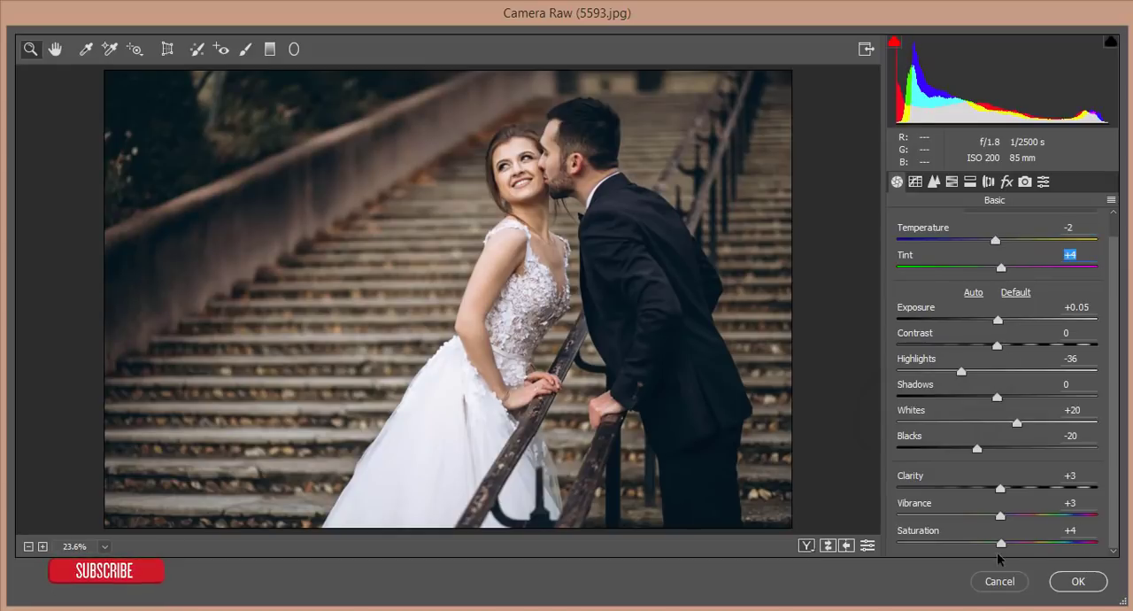
# - Add a Post Crop Vignetting amount of -13 and apply the Camera Raw adjustments to the layer
pyautogui.click(1006, 186)
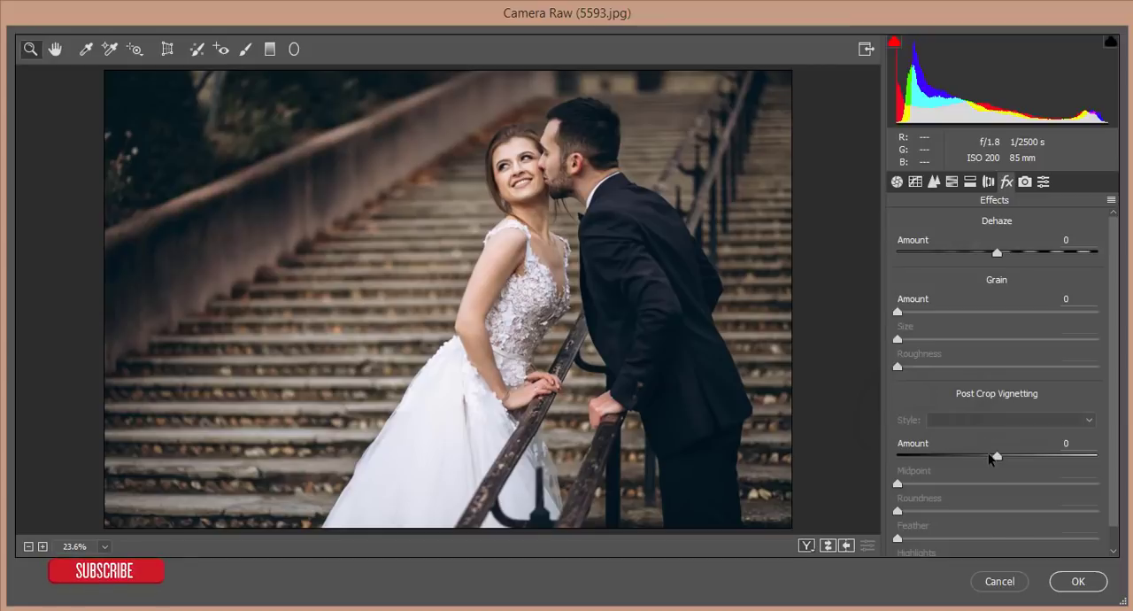
pyautogui.click(989, 454)
pyautogui.moveTo(990, 457); pyautogui.dragTo(985, 462)
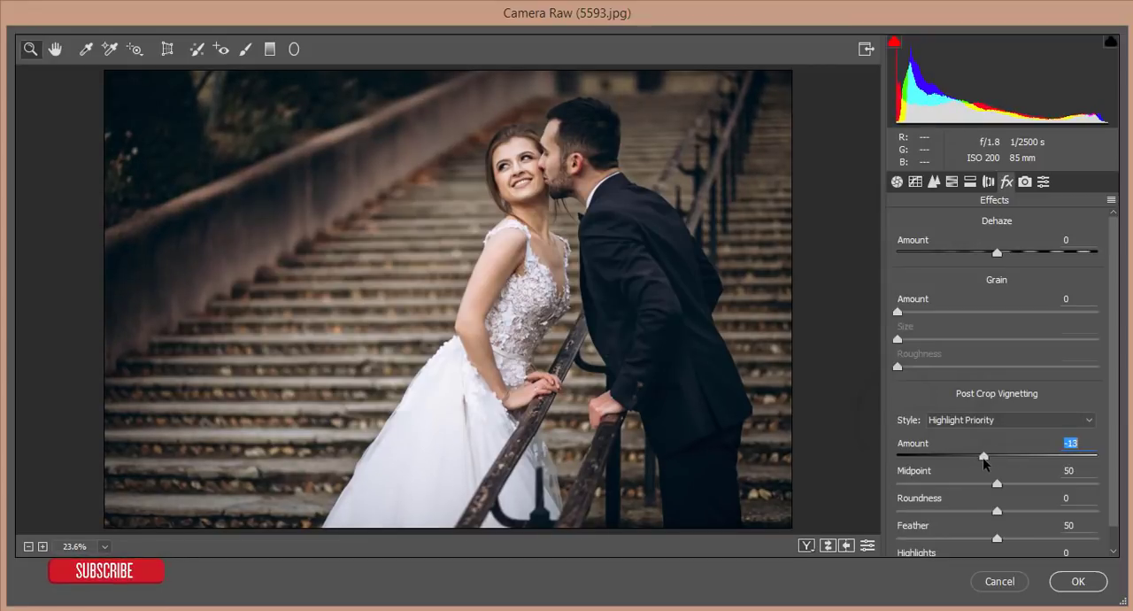
pyautogui.click(1087, 582)
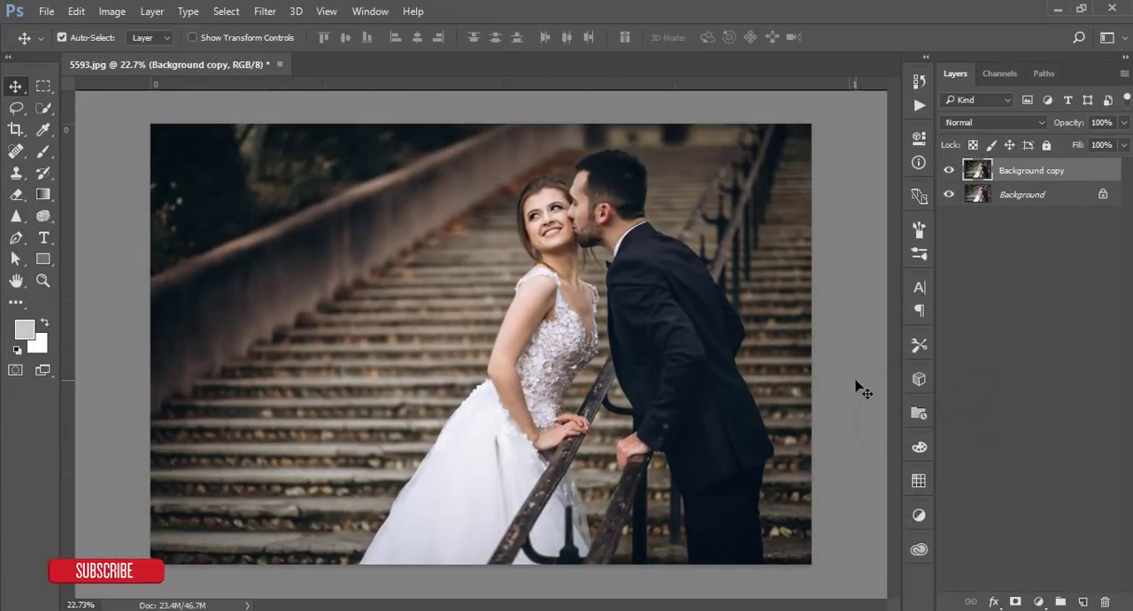
# - Compare the photo before and after the Camera Raw edit by toggling the Background copy layer's visibility
pyautogui.click(950, 171)
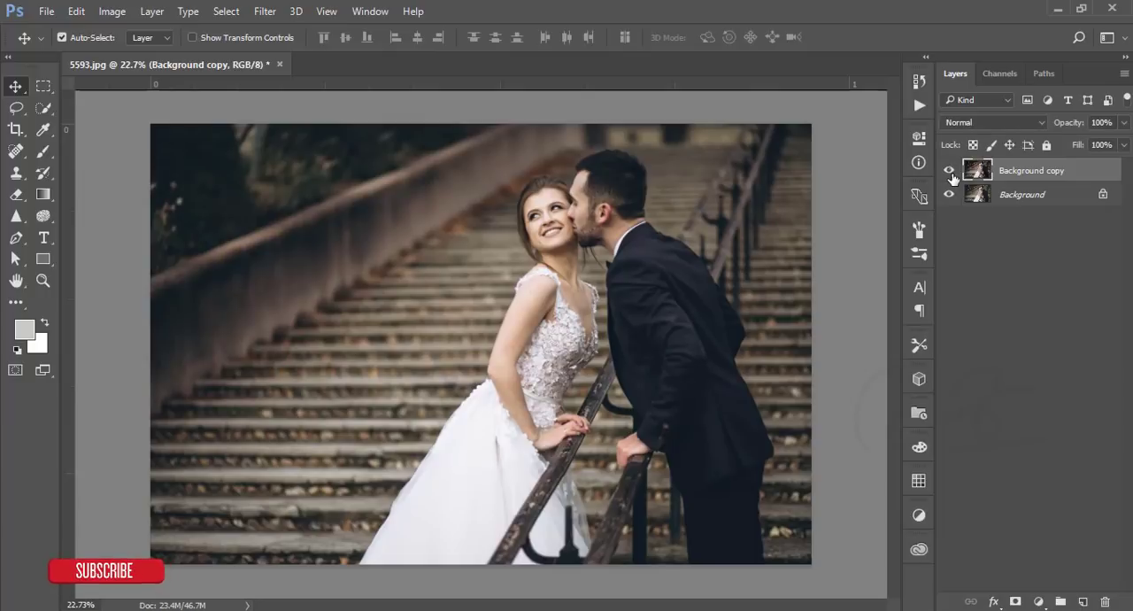
pyautogui.click(950, 171)
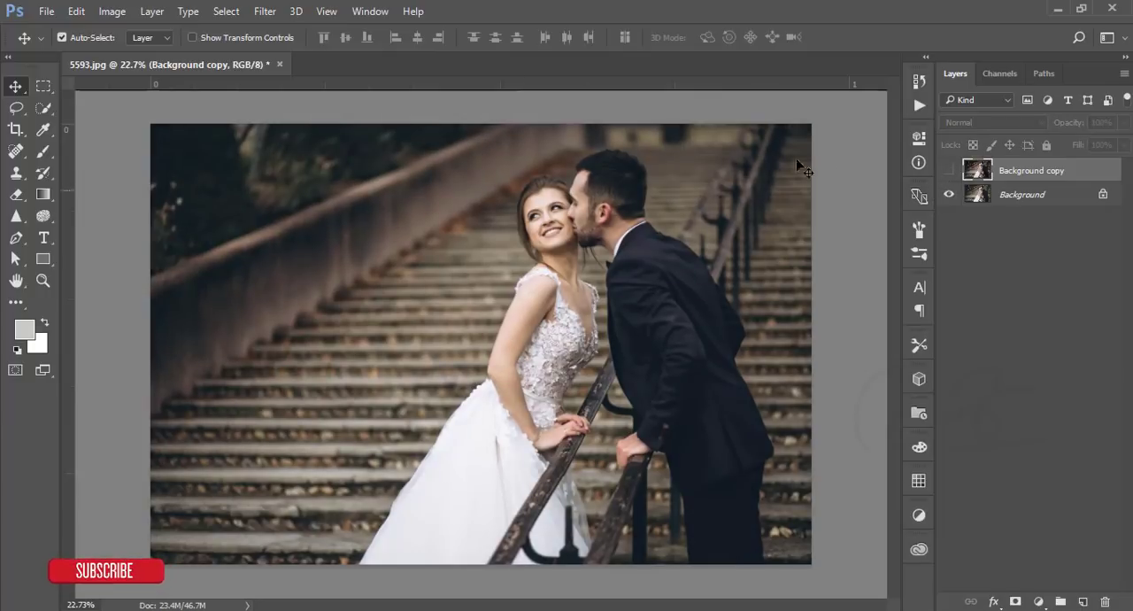
pyautogui.click(950, 171)
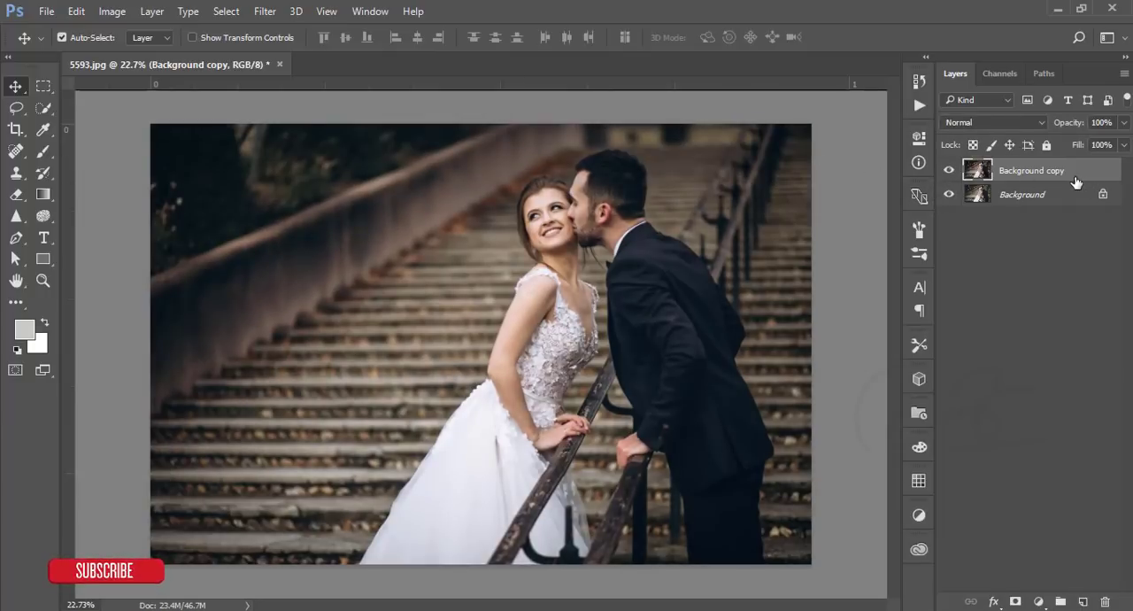
# - Duplicate the Background copy layer twice and hide the topmost duplicate
pyautogui.hotkey('ctrl', 'j')
pyautogui.hotkey('ctrl', 'j')
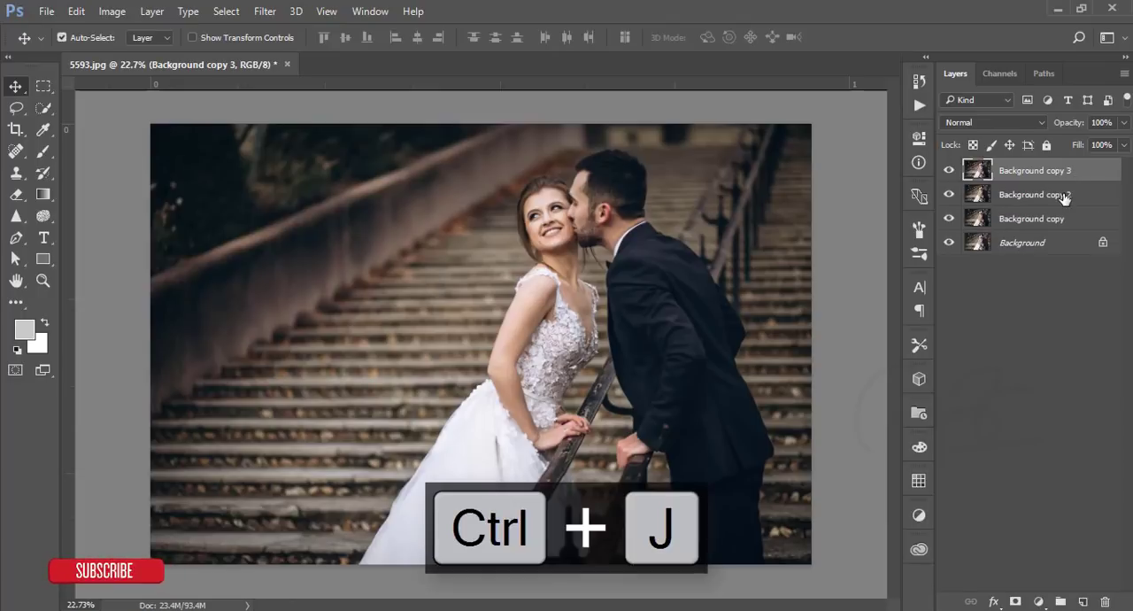
pyautogui.click(950, 171)
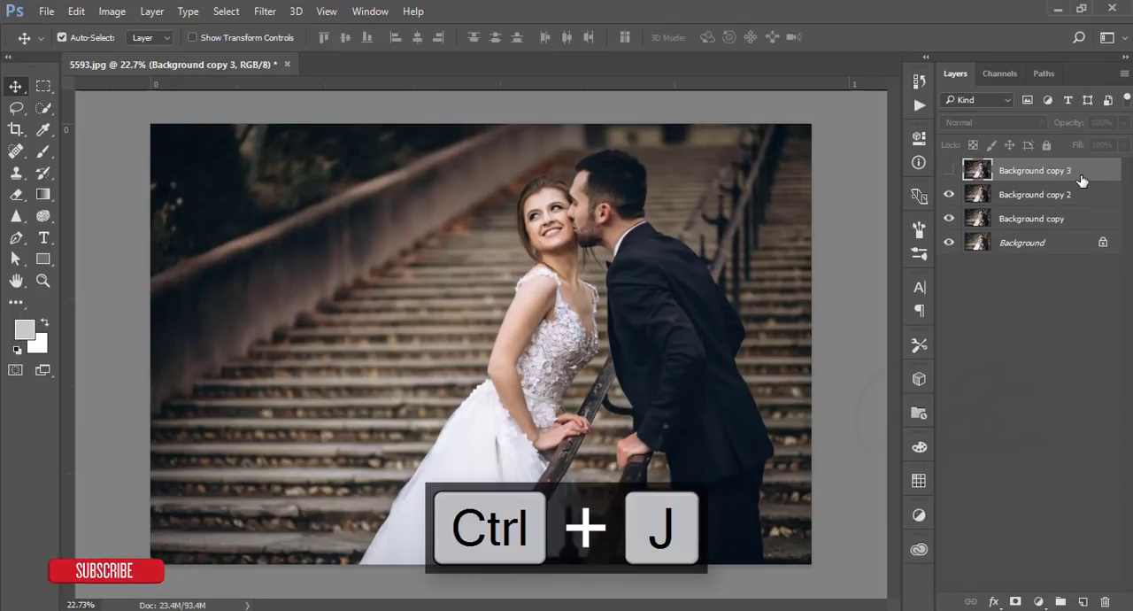
# - Set the blend mode of the Background copy 2 layer to Screen
pyautogui.click(1052, 196)
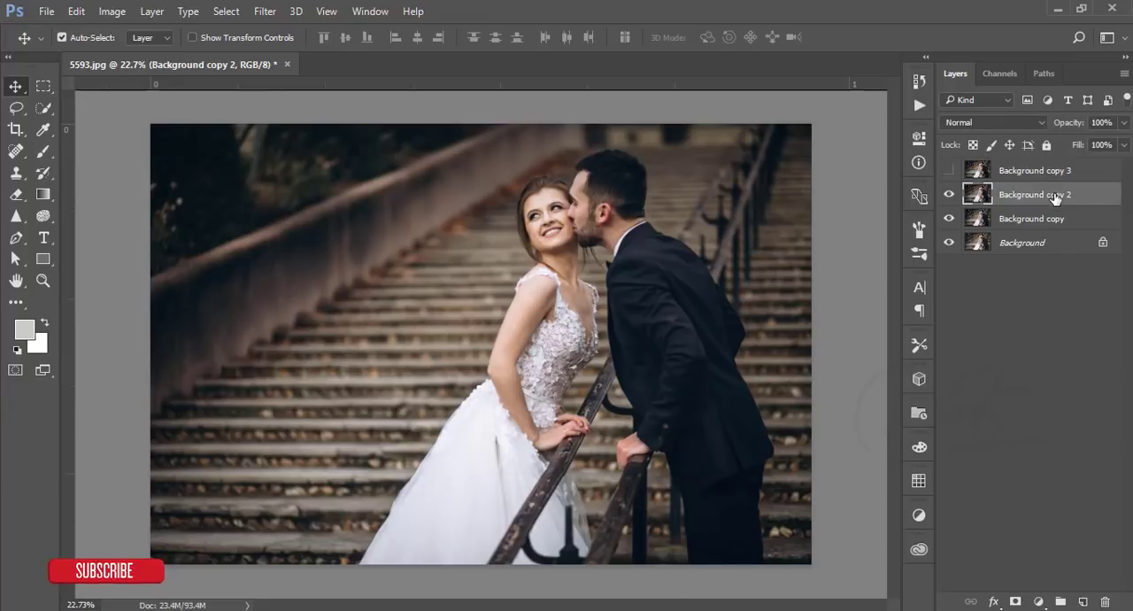
pyautogui.click(1001, 122)
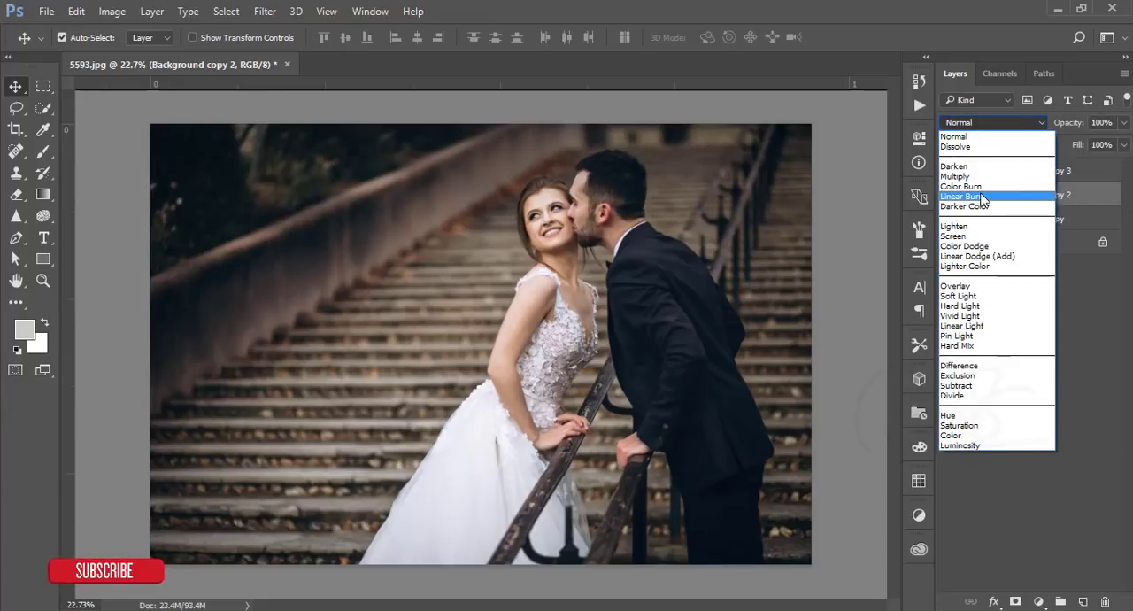
pyautogui.click(980, 236)
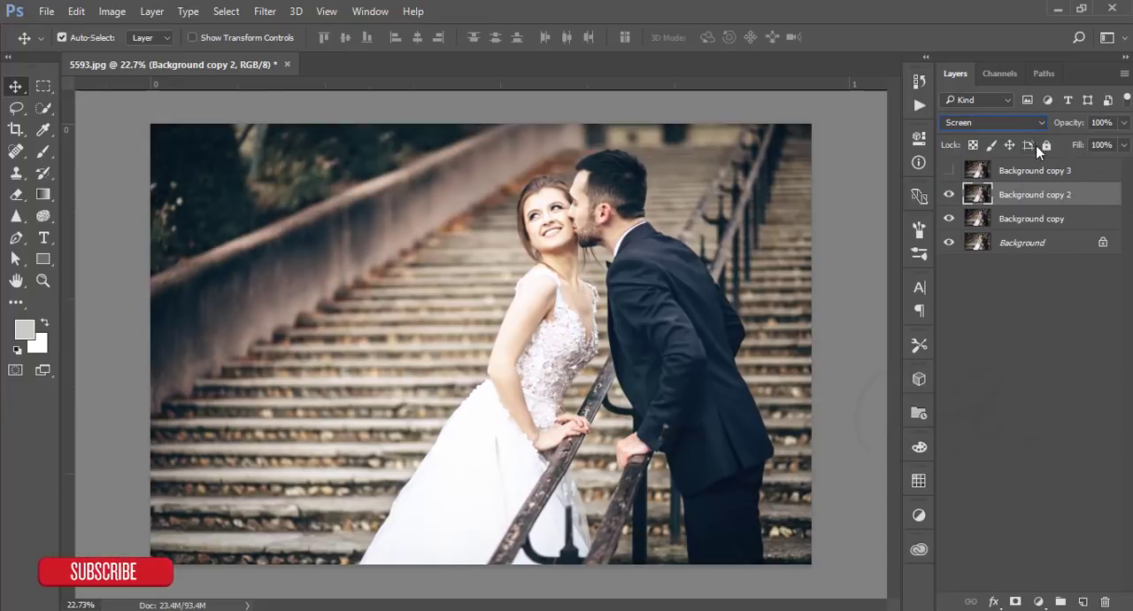
# - Restrict Background copy 2 to the highlights with Blend If, splitting the Underlying Layer's dark slider to 190 / 240
pyautogui.rightClick(1052, 195)
pyautogui.click(813, 113)
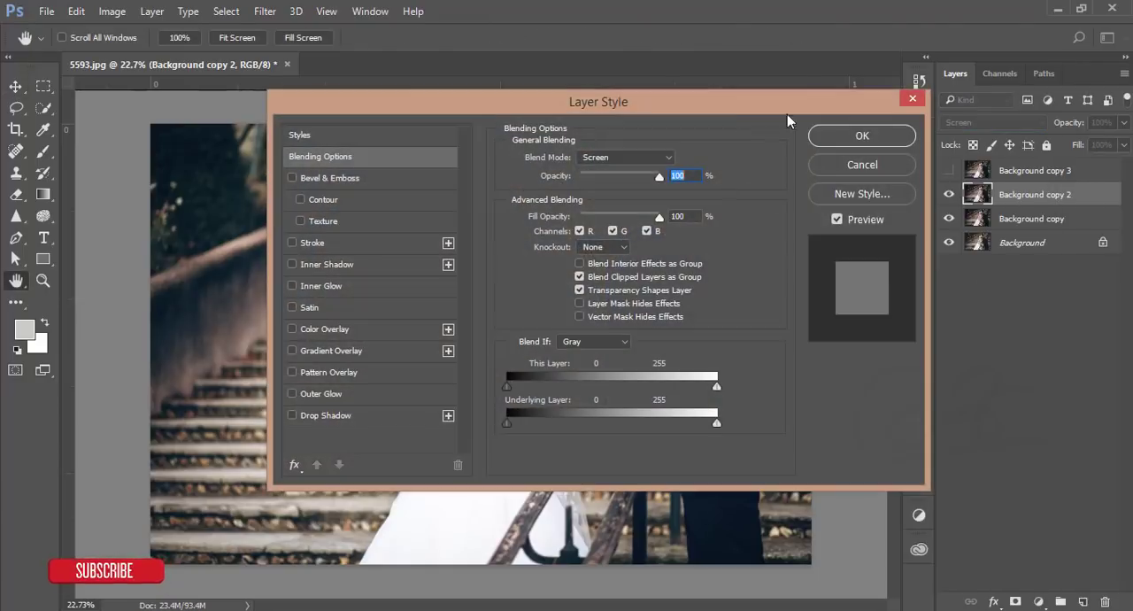
pyautogui.moveTo(758, 104); pyautogui.dragTo(1132, 64)
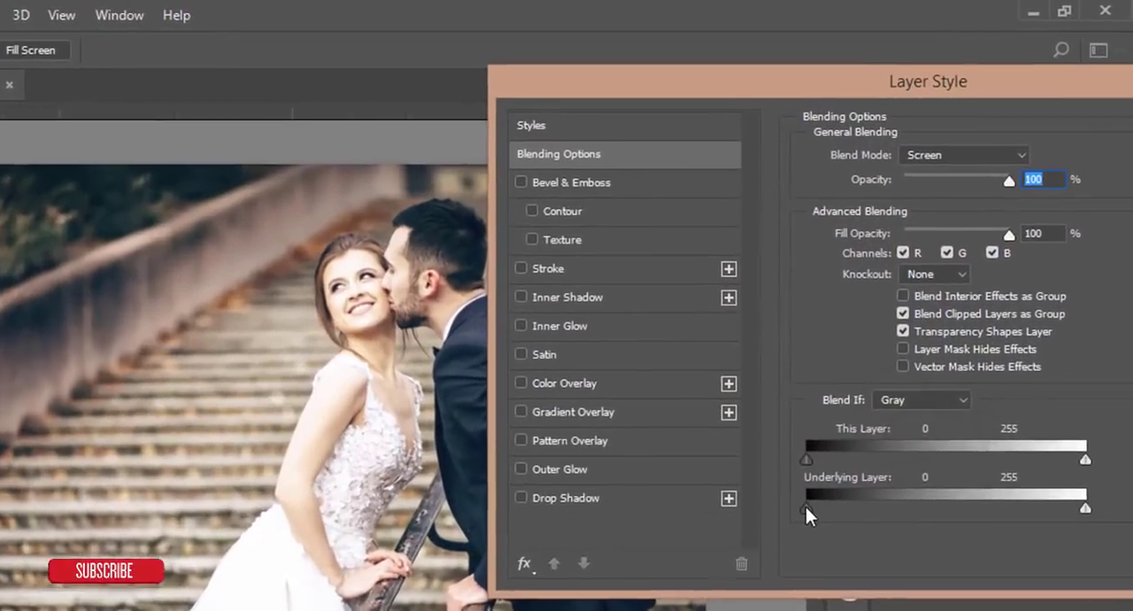
pyautogui.moveTo(881, 382); pyautogui.dragTo(918, 382)
pyautogui.moveTo(848, 522); pyautogui.dragTo(985, 512)
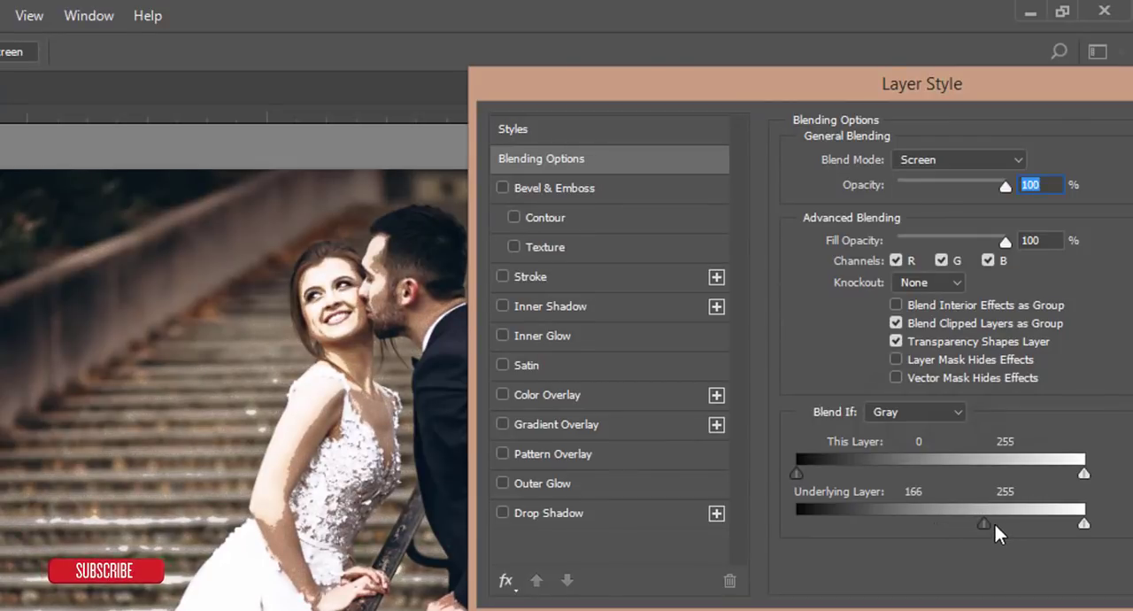
pyautogui.moveTo(984, 524); pyautogui.dragTo(1042, 525)
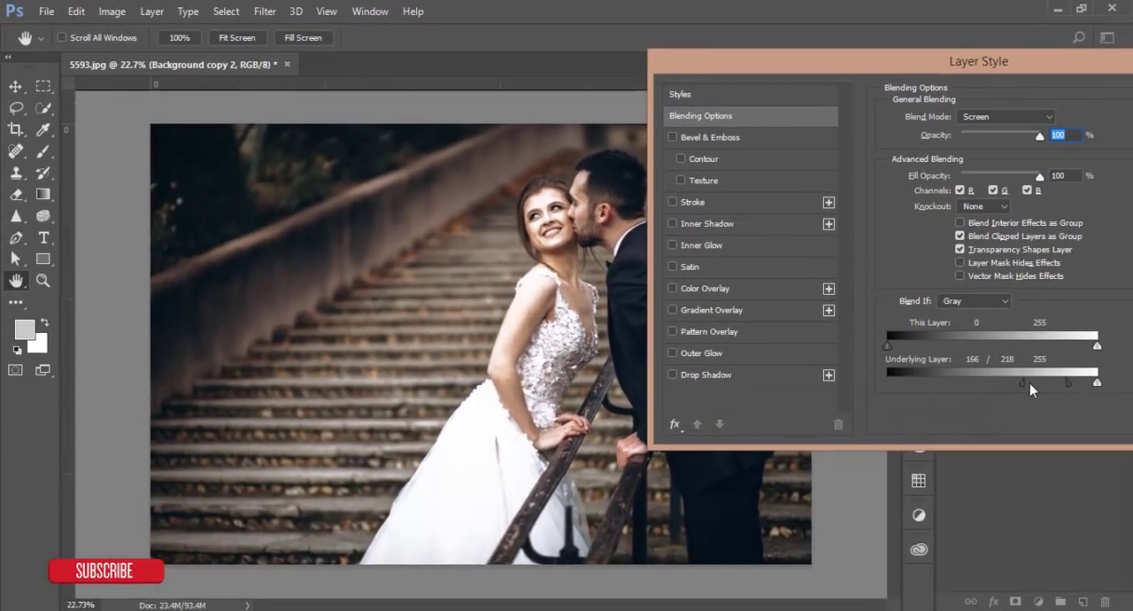
pyautogui.moveTo(1015, 383); pyautogui.dragTo(1086, 382)
pyautogui.moveTo(904, 61); pyautogui.dragTo(560, 79)
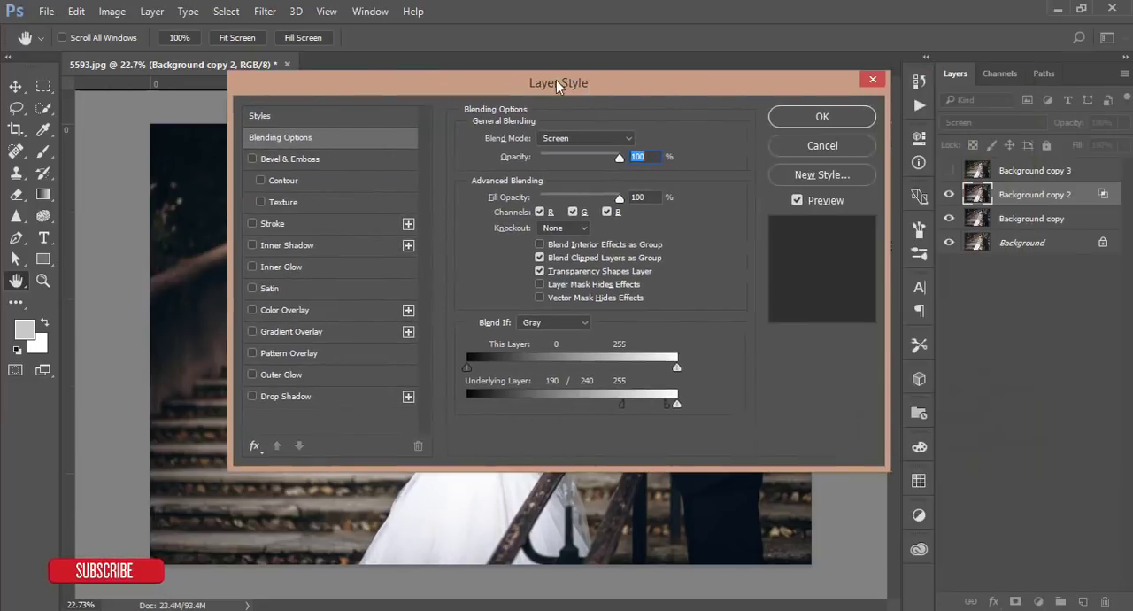
pyautogui.click(794, 115)
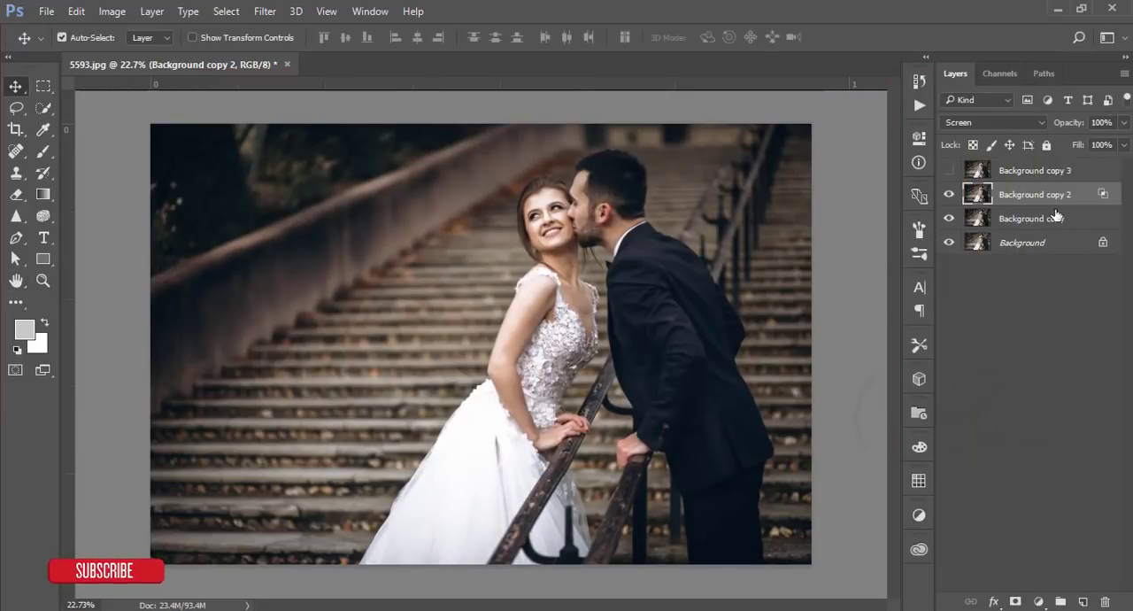
# - Add a layer mask to Background copy 2 and fill it with the photo's tones using Apply Image
pyautogui.click(1016, 602)
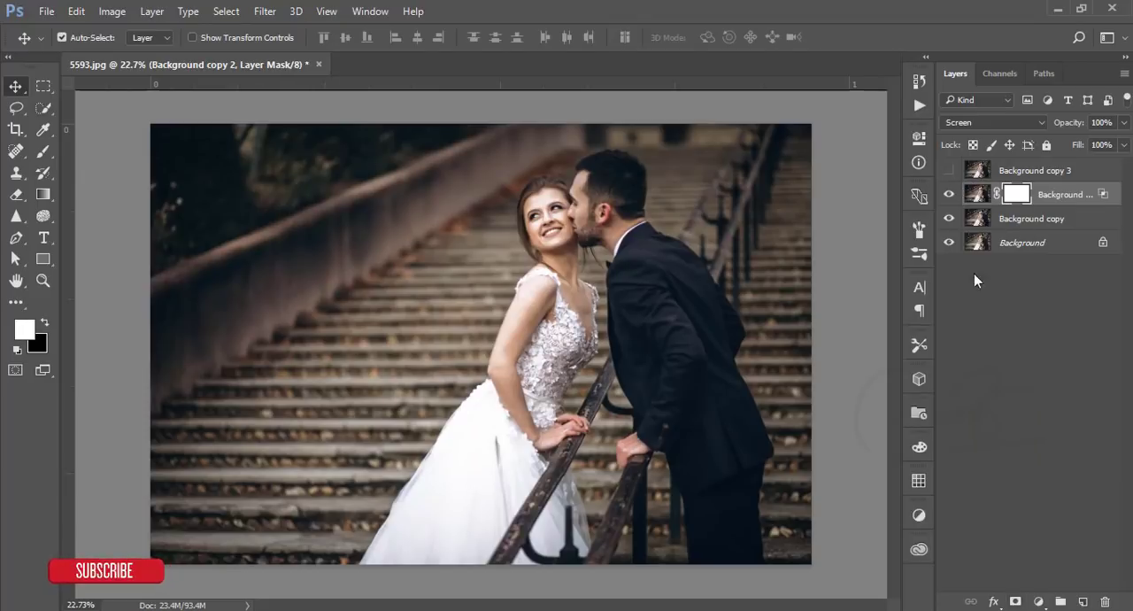
pyautogui.click(112, 11)
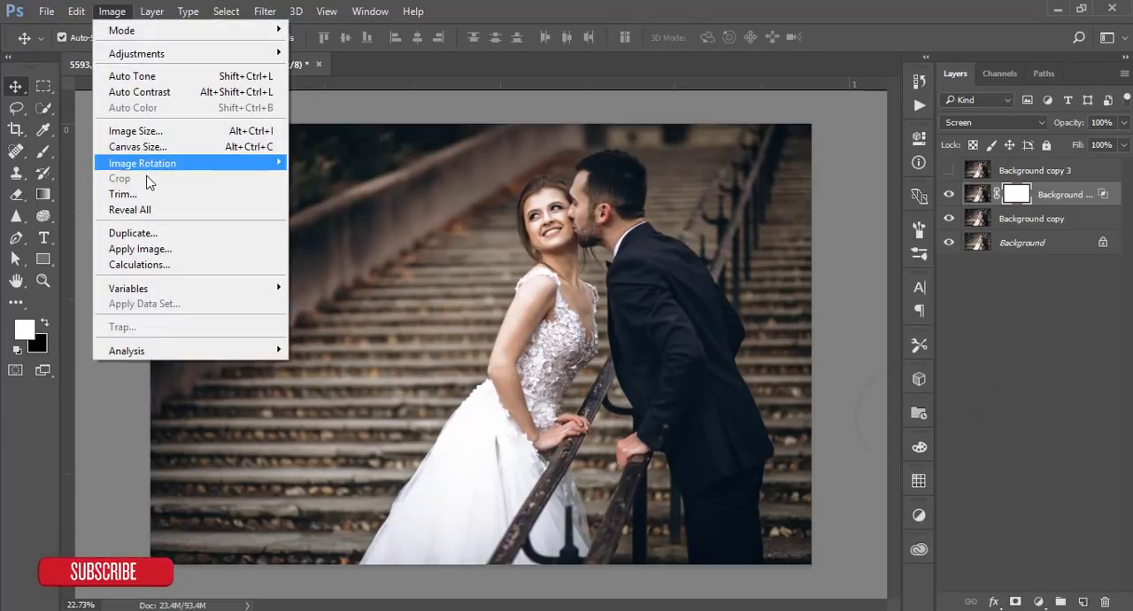
pyautogui.click(149, 249)
pyautogui.click(944, 95)
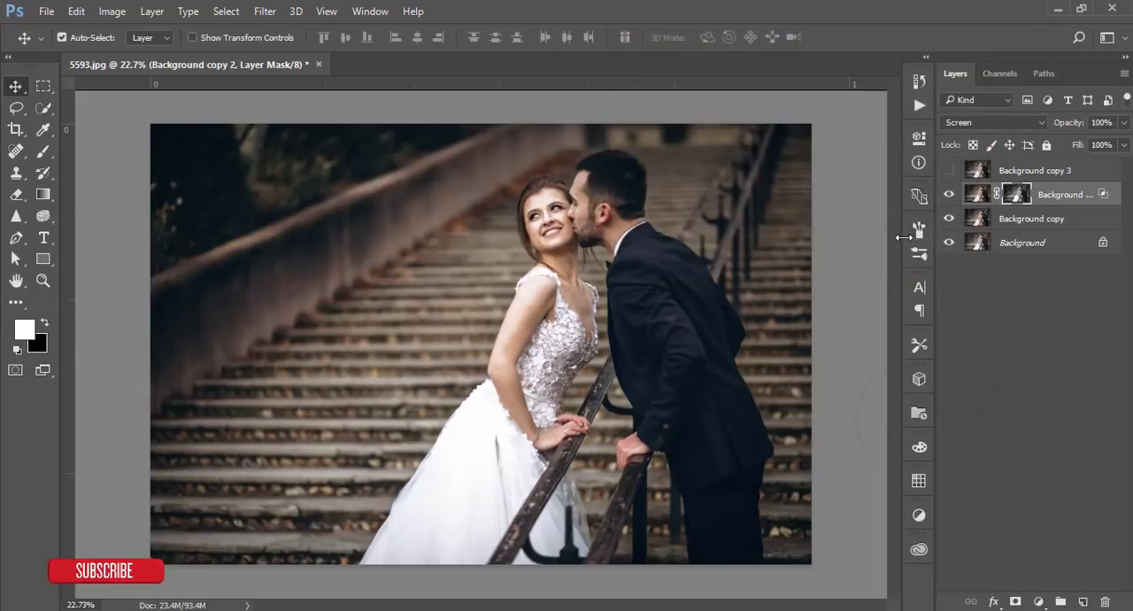
# - Show the Background copy 3 layer and set its blend mode to Multiply
pyautogui.click(949, 171)
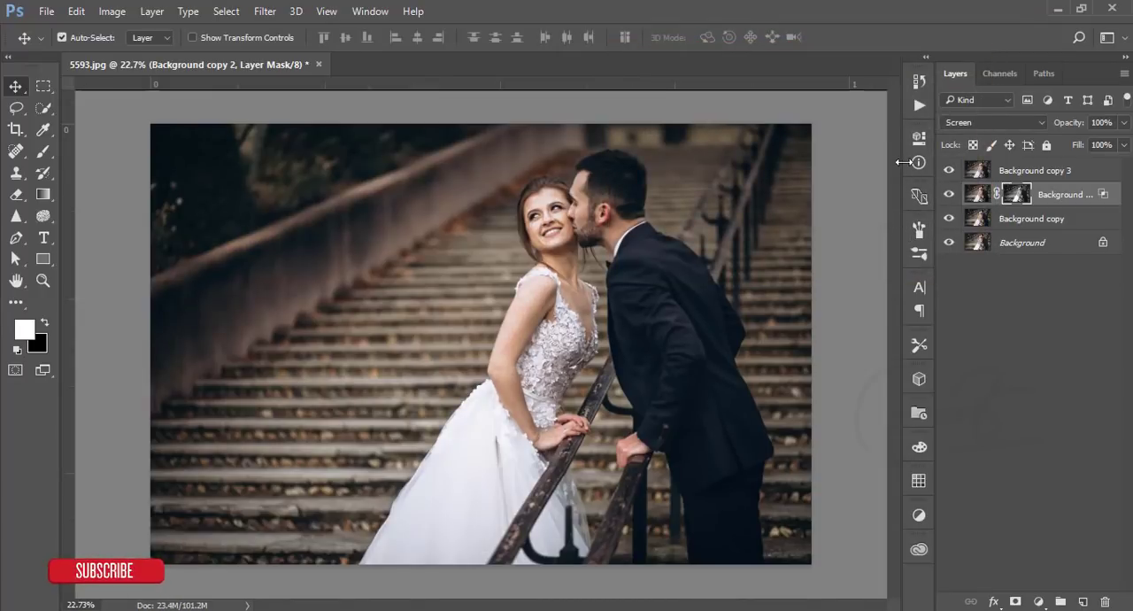
pyautogui.click(950, 171)
pyautogui.click(950, 171)
pyautogui.click(1031, 171)
pyautogui.click(992, 122)
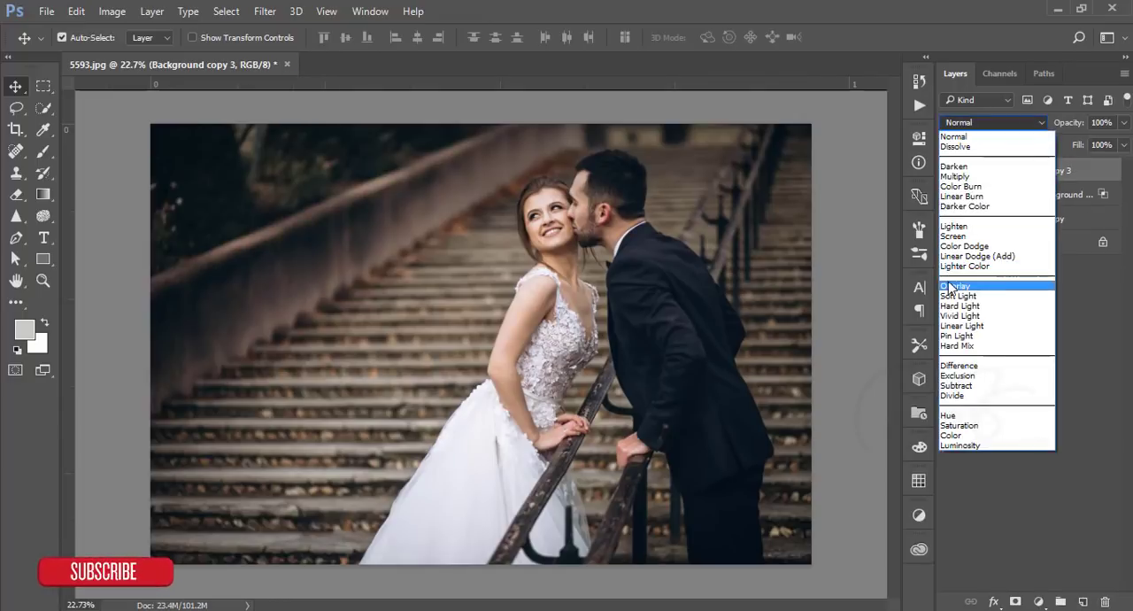
pyautogui.click(951, 176)
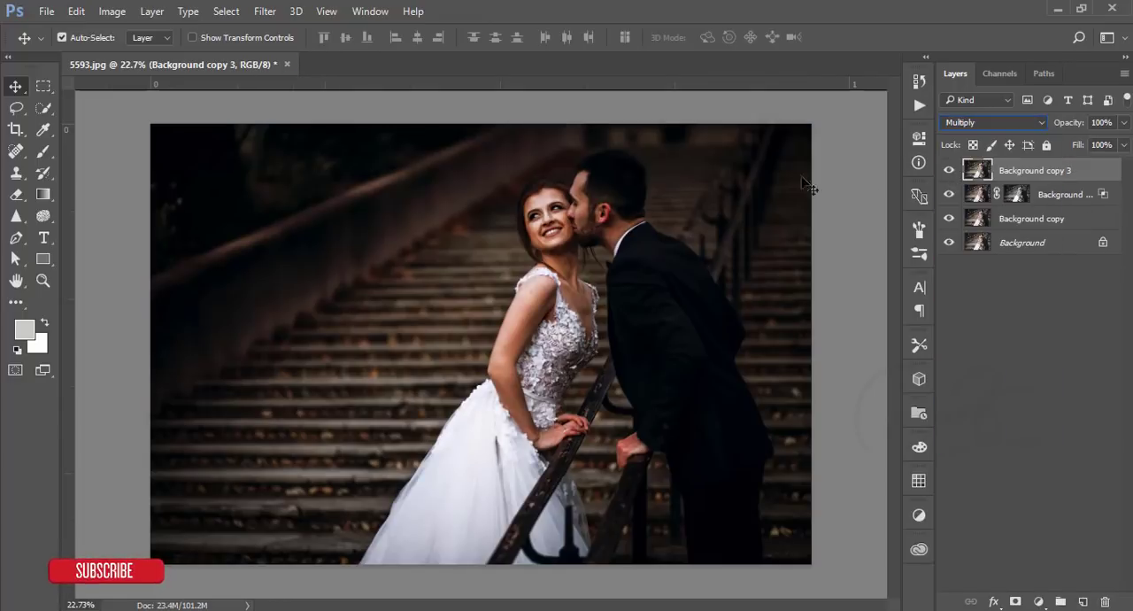
# - Limit Background copy 3 with Blend If, splitting the Underlying Layer's white slider to 52 / 234
pyautogui.rightClick(1023, 170)
pyautogui.click(779, 111)
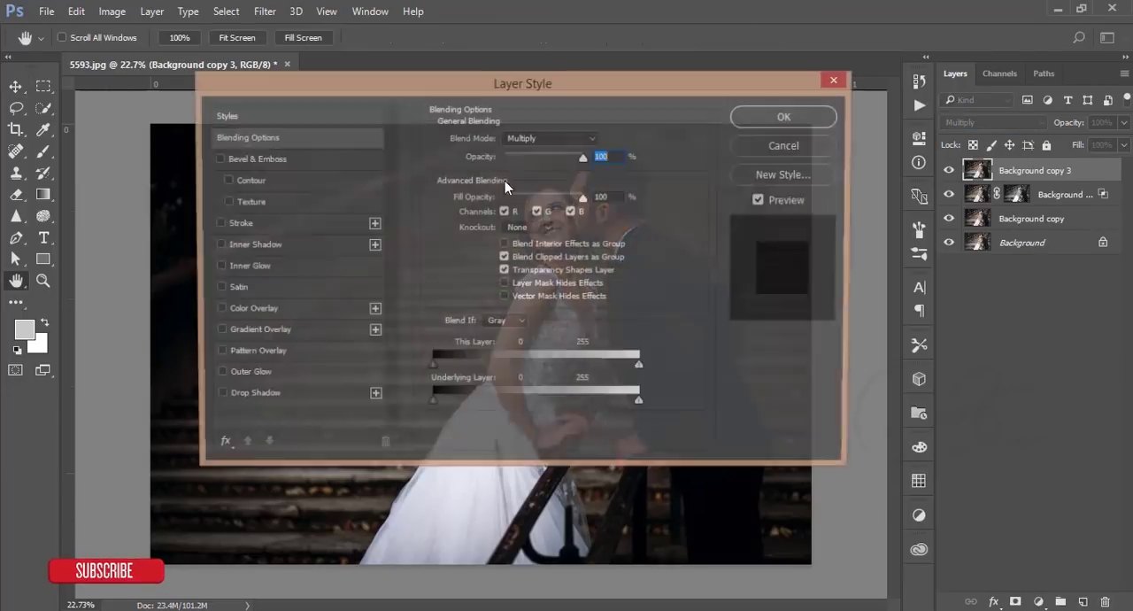
pyautogui.moveTo(441, 84); pyautogui.dragTo(908, 14)
pyautogui.moveTo(1108, 334); pyautogui.dragTo(1031, 340)
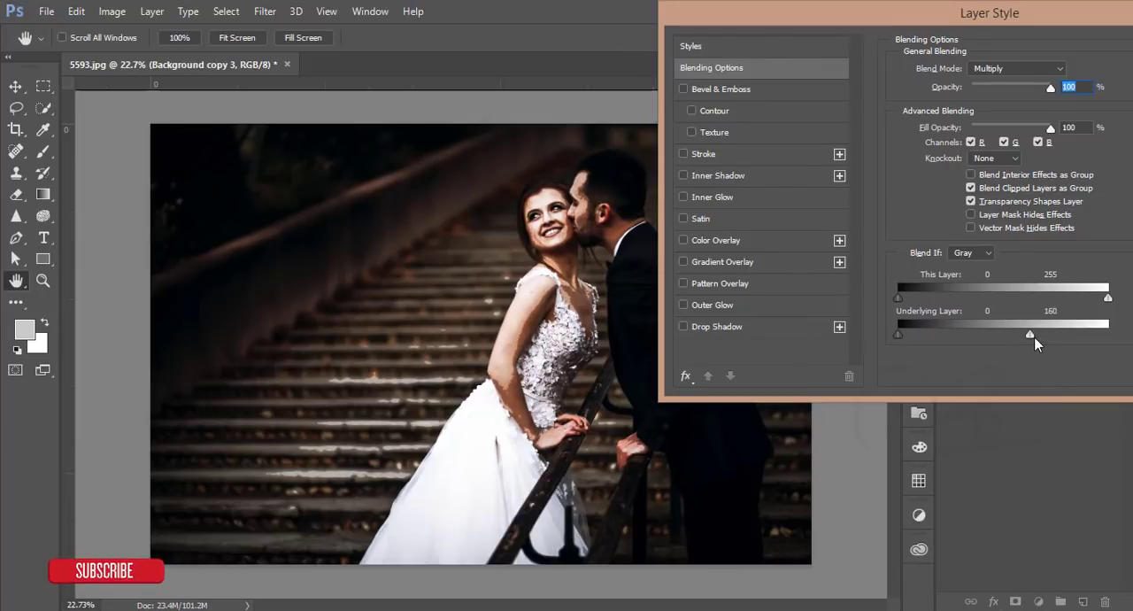
pyautogui.moveTo(1034, 336); pyautogui.dragTo(941, 336)
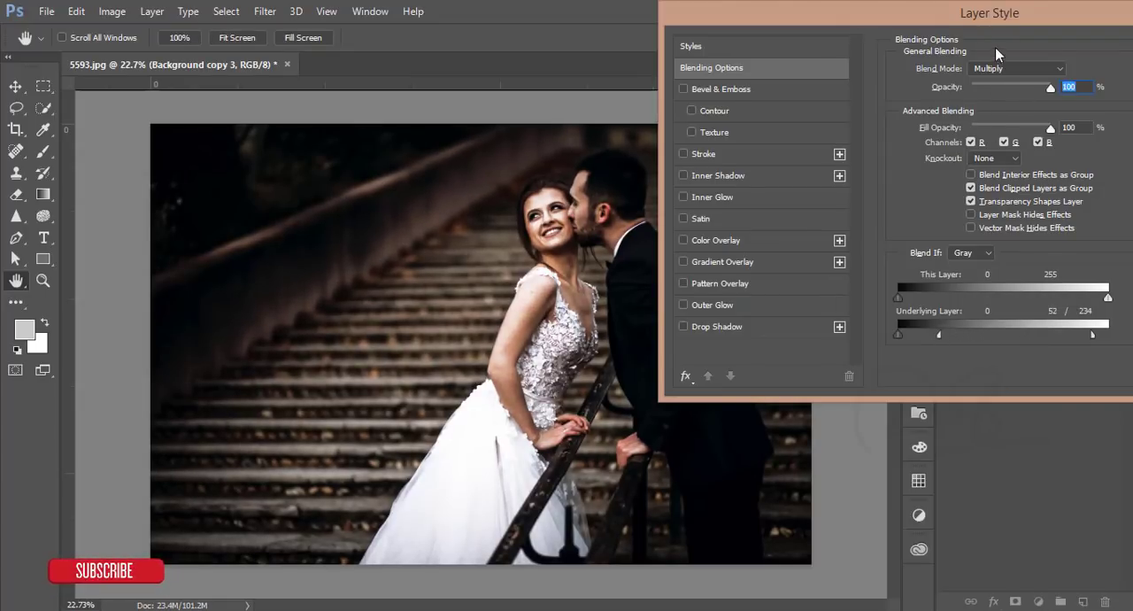
pyautogui.moveTo(1003, 13); pyautogui.dragTo(609, 82)
pyautogui.click(823, 123)
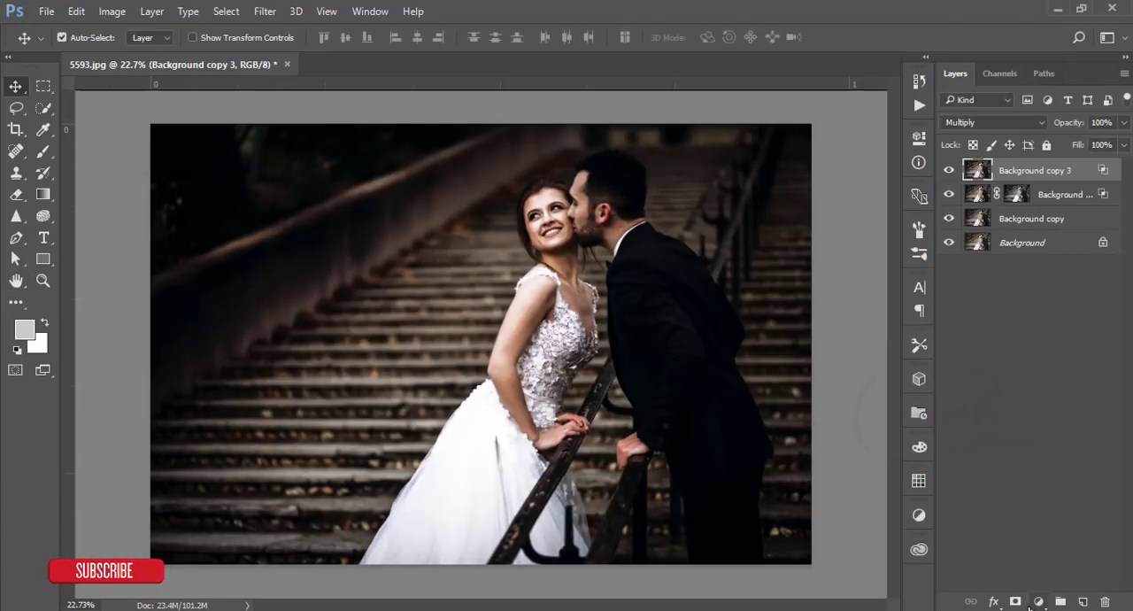
# - Add a layer mask to Background copy 3 and fill it with the photo's inverted tones using Apply Image
pyautogui.click(1016, 602)
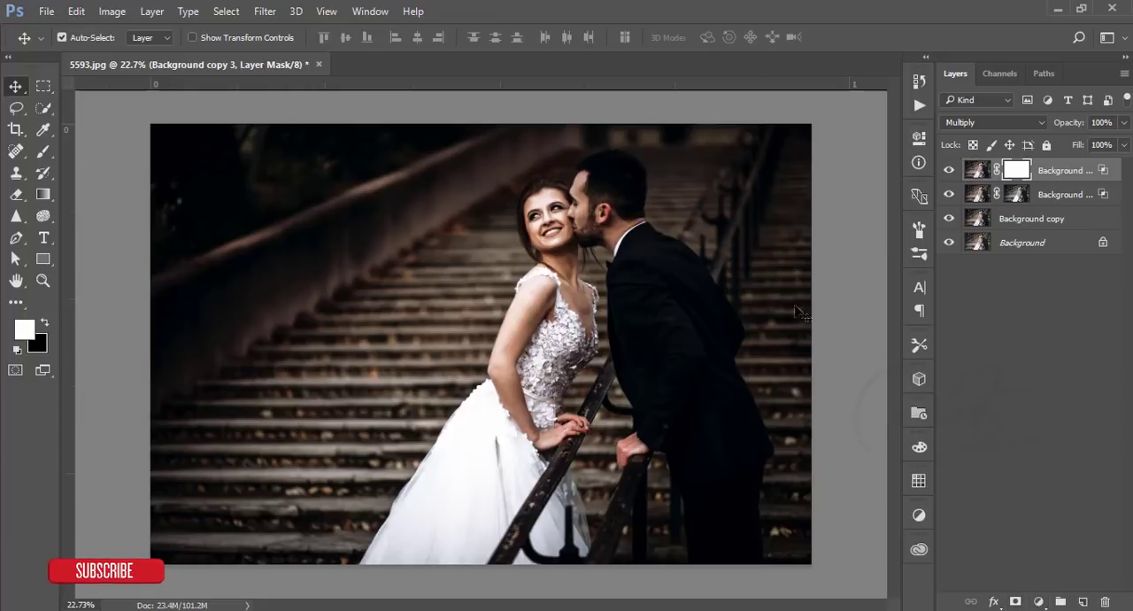
pyautogui.click(112, 12)
pyautogui.click(140, 249)
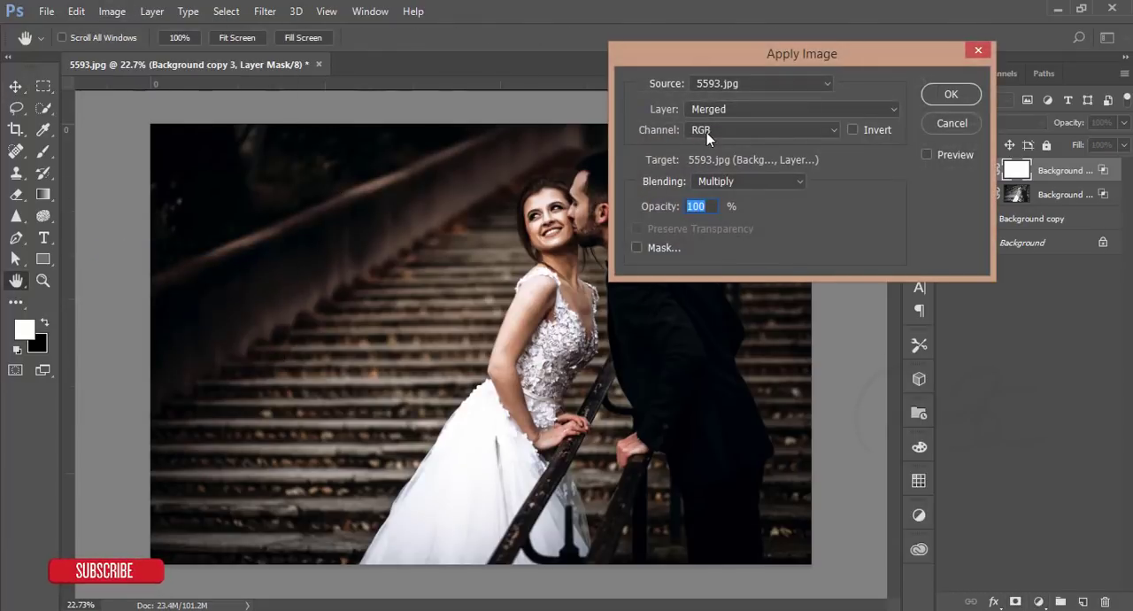
pyautogui.click(855, 129)
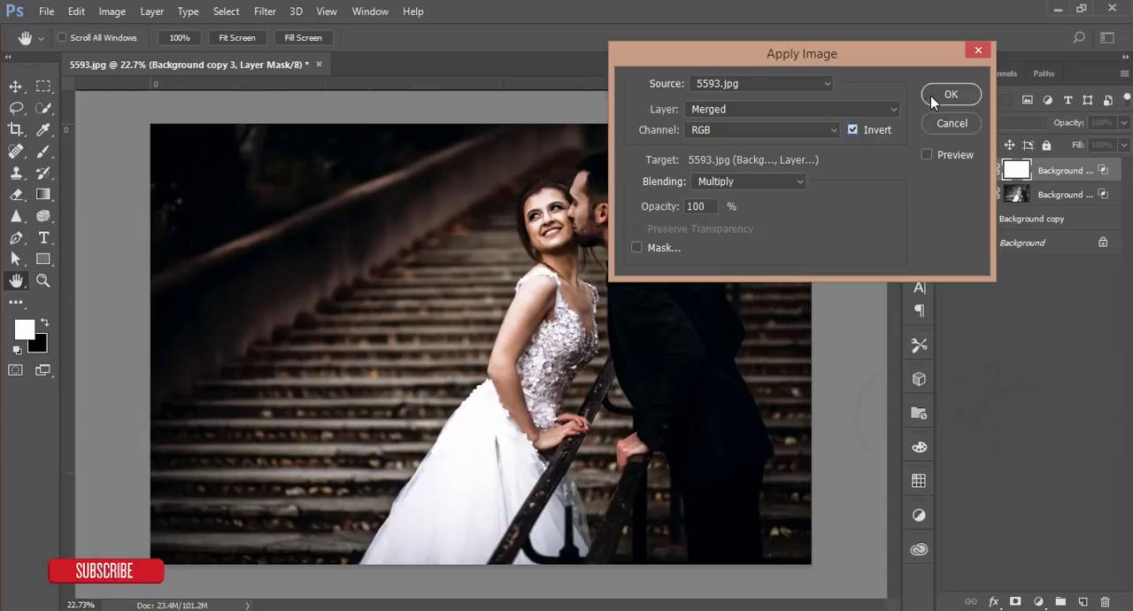
pyautogui.click(933, 95)
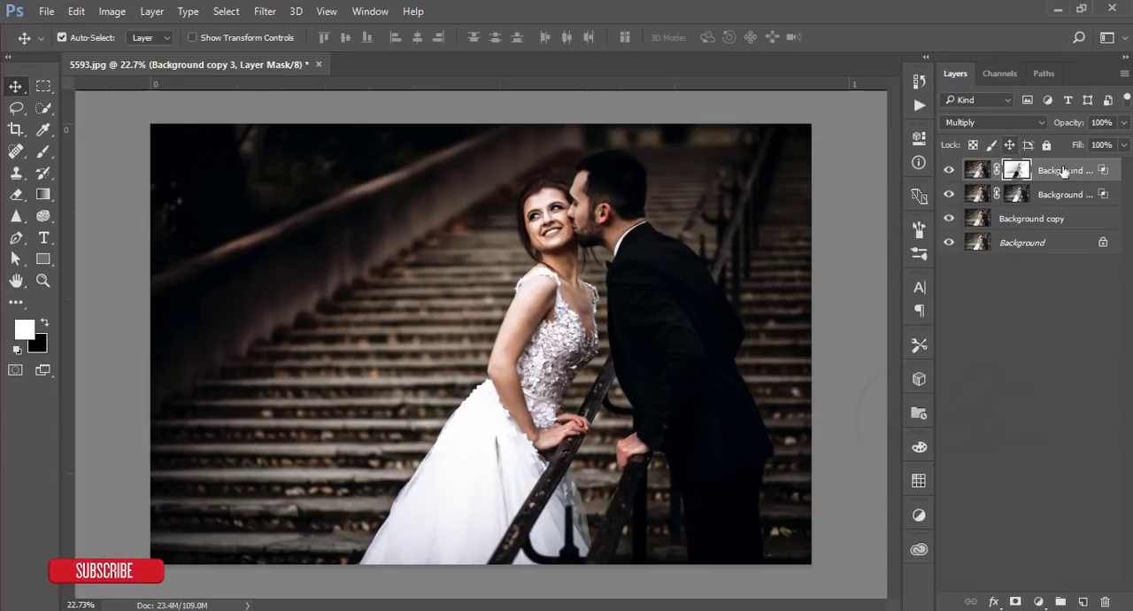
# - Group the Screen and Multiply layers and mask the group with the photo's non-inverted tones using Apply Image
pyautogui.keyDown('ctrl'); pyautogui.click(1074, 196); pyautogui.keyUp('ctrl')
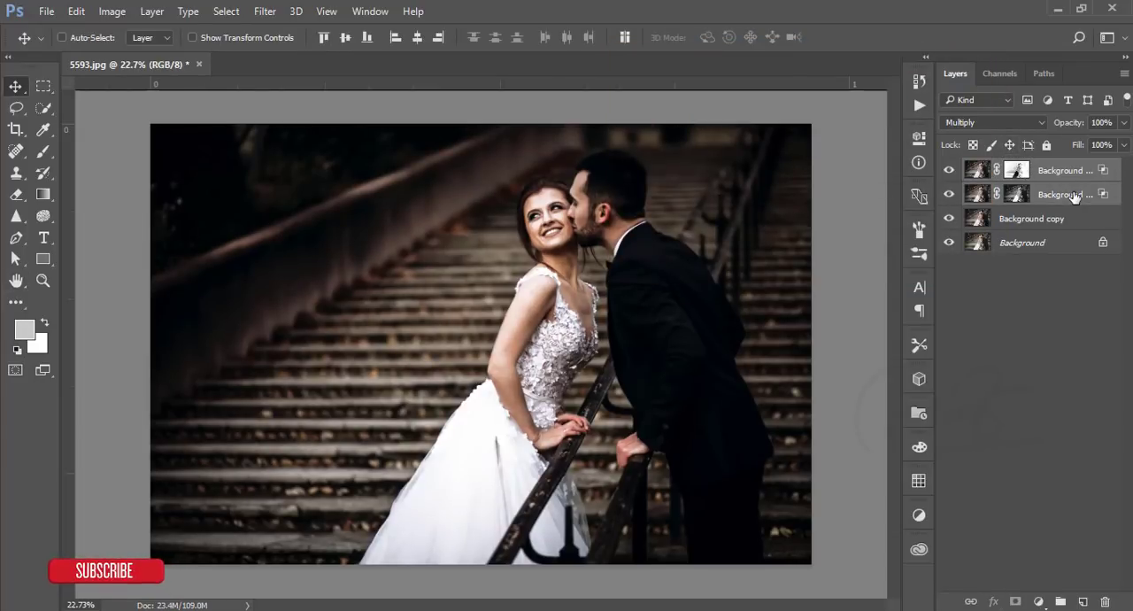
pyautogui.hotkey('ctrl', 'g')
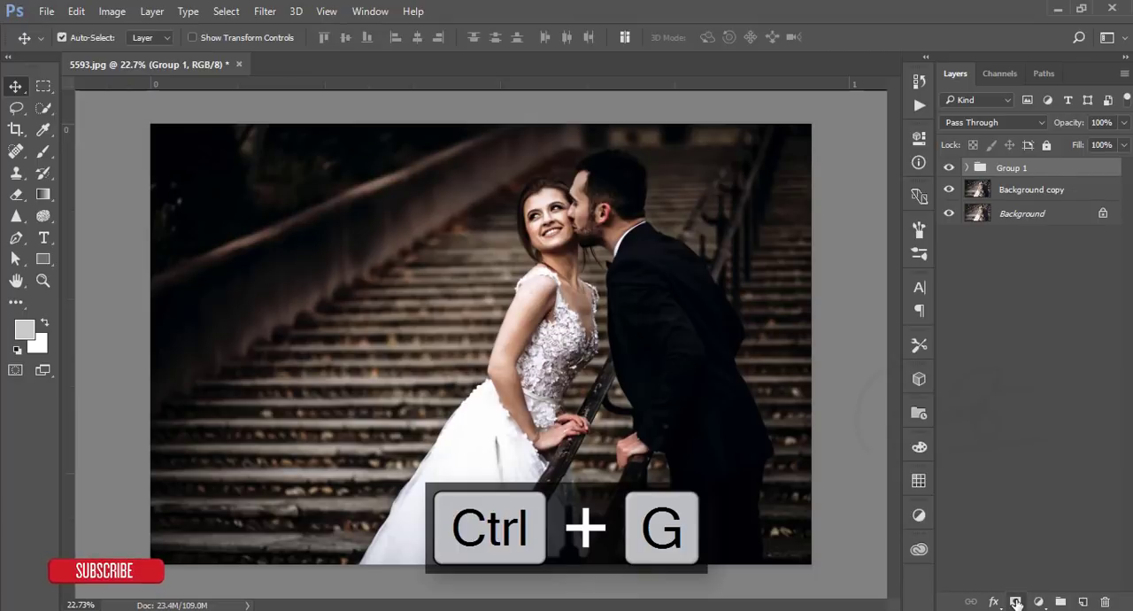
pyautogui.click(1016, 601)
pyautogui.click(112, 12)
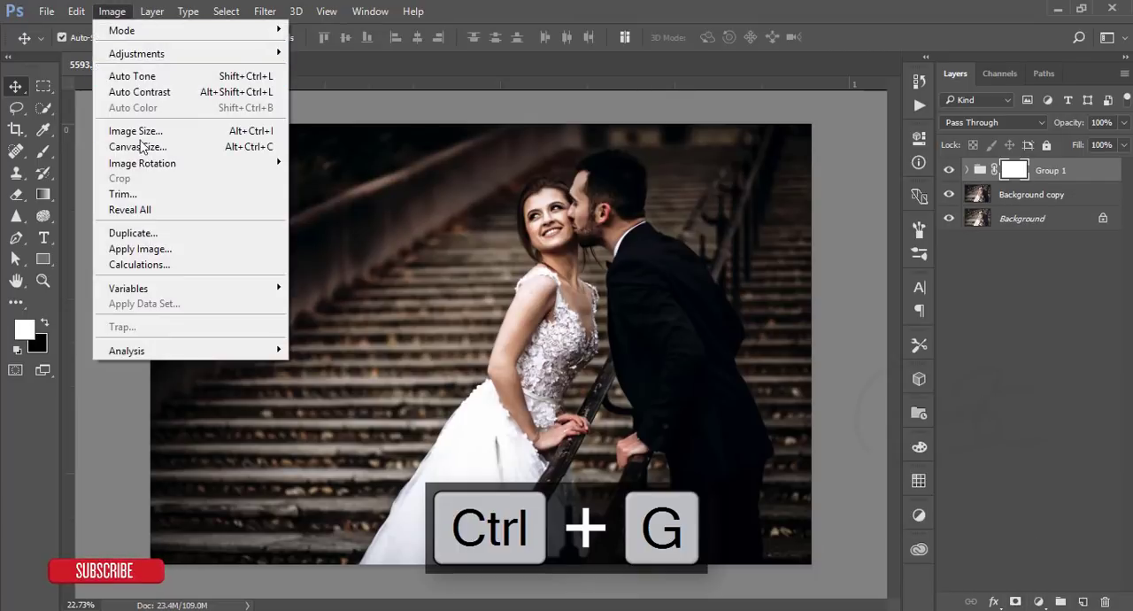
pyautogui.click(146, 249)
pyautogui.click(876, 130)
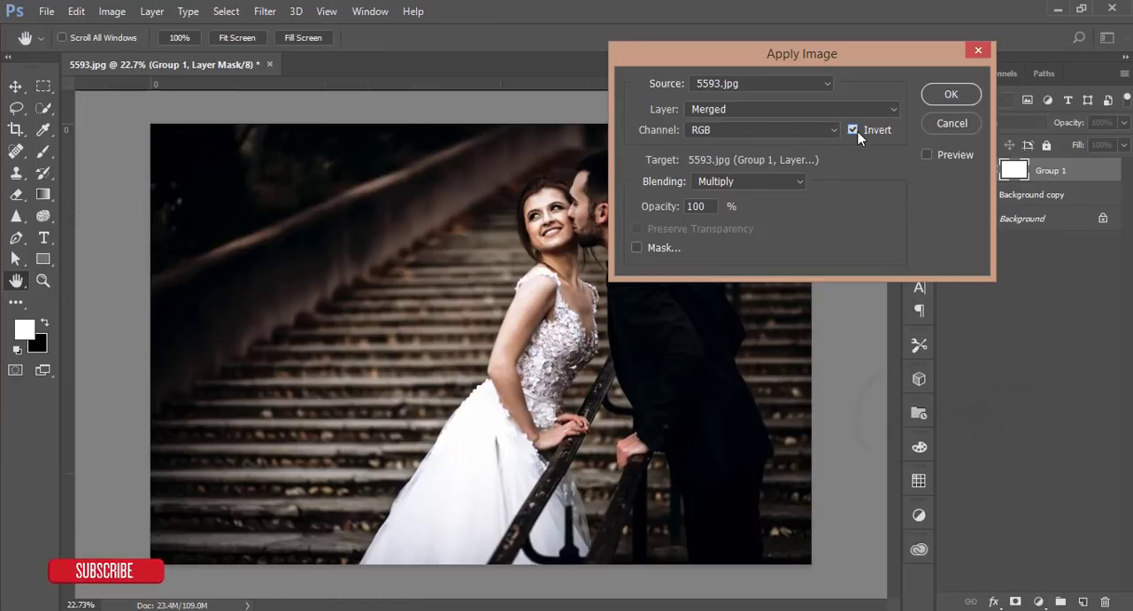
pyautogui.click(934, 98)
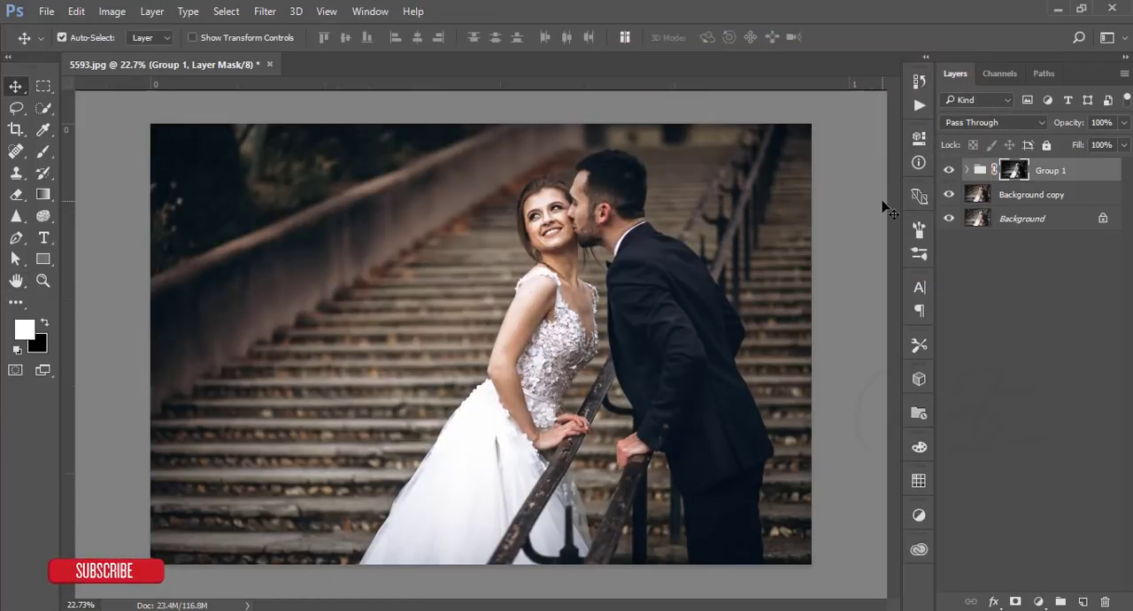
# - Compare the photo with and without Group 1, examining the couple's faces up close and the whole image
pyautogui.click(950, 171)
pyautogui.click(949, 170)
pyautogui.click(949, 174)
pyautogui.click(949, 173)
pyautogui.scroll(5, 549, 263)
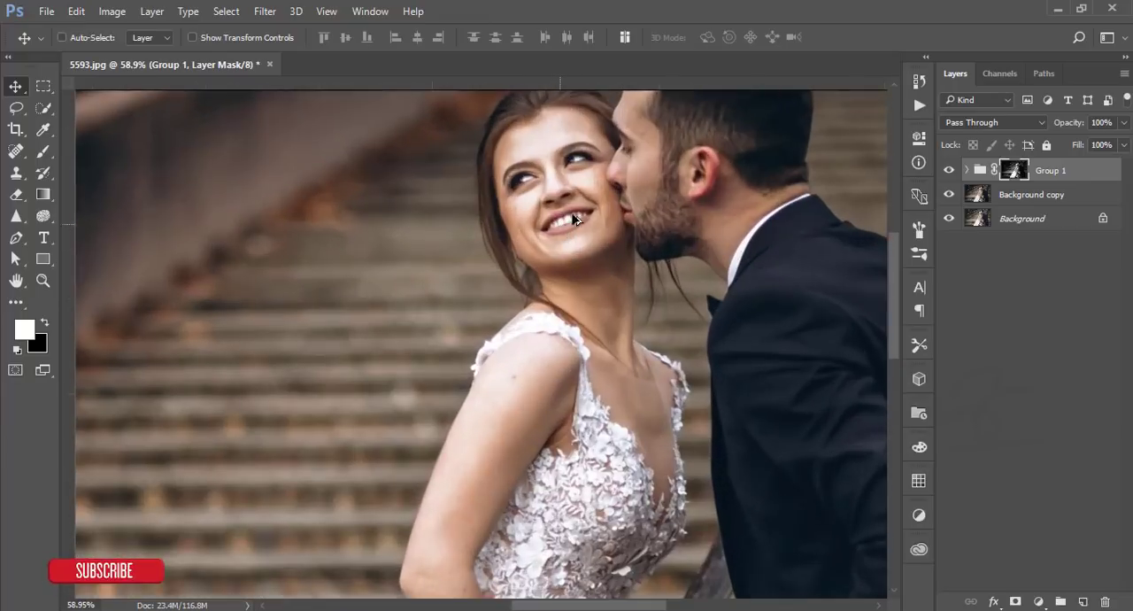
pyautogui.click(948, 170)
pyautogui.click(948, 170)
pyautogui.scroll(-4, 717, 257)
pyautogui.scroll(-2, 711, 254)
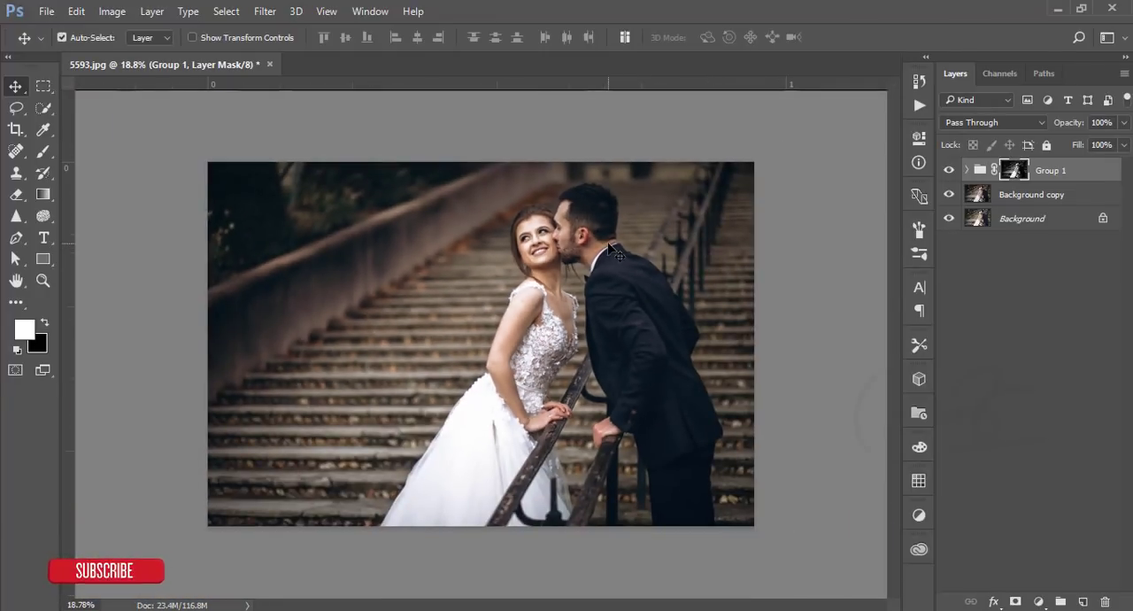
pyautogui.scroll(4, 609, 243)
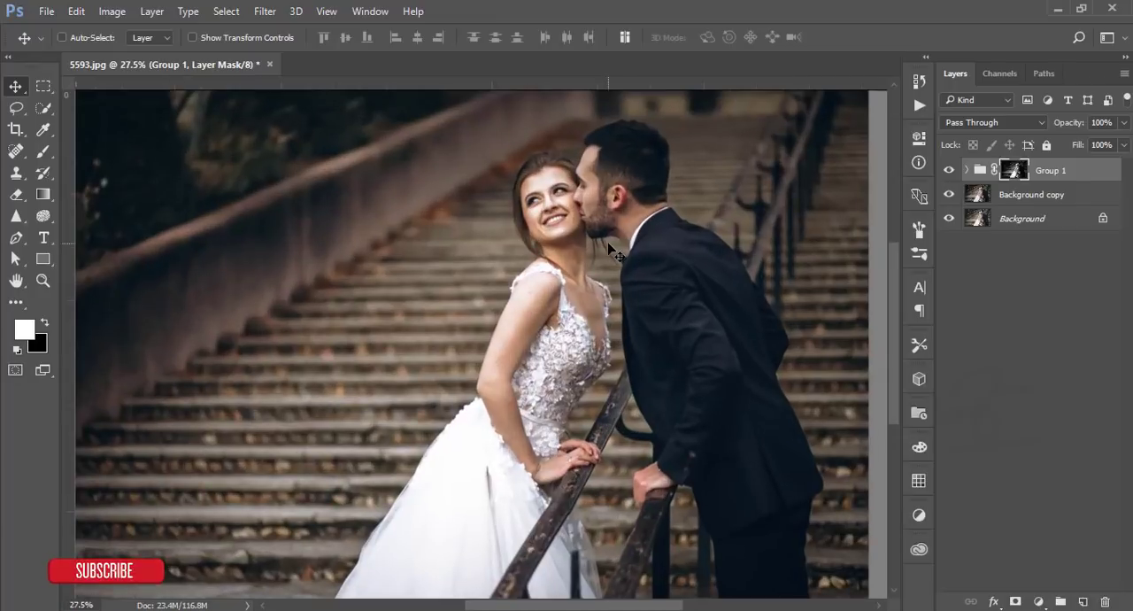
pyautogui.scroll(-3, 608, 243)
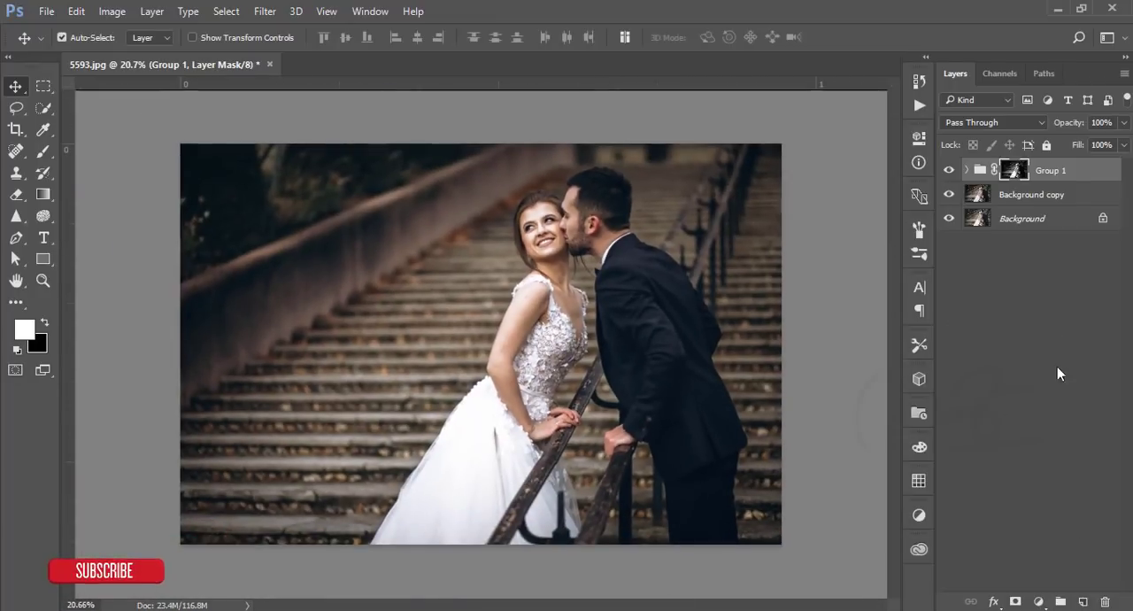
# - Add a new layer and place the heavenly_light_by_greyghost_stock.jpg image from the Documents light folder as an embedded file
pyautogui.click(1085, 602)
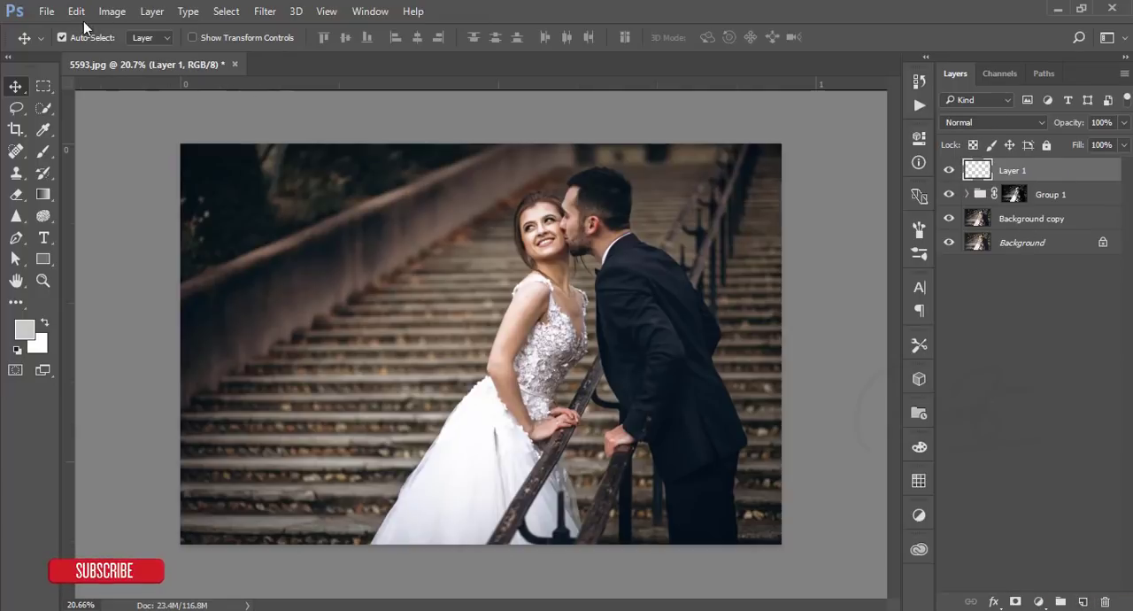
pyautogui.click(45, 12)
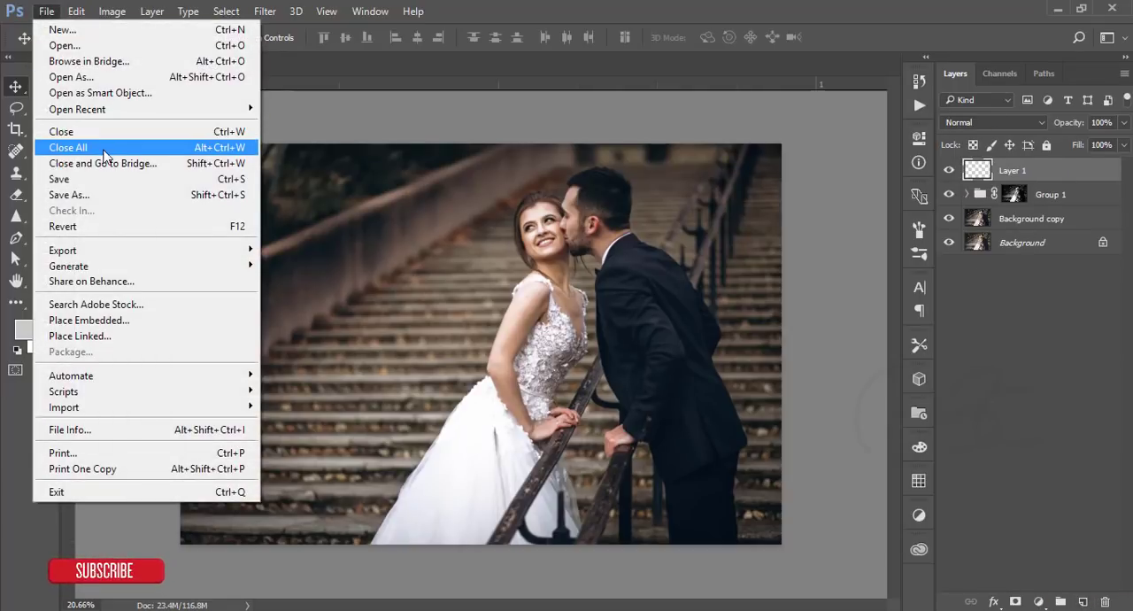
pyautogui.click(98, 320)
pyautogui.click(281, 40)
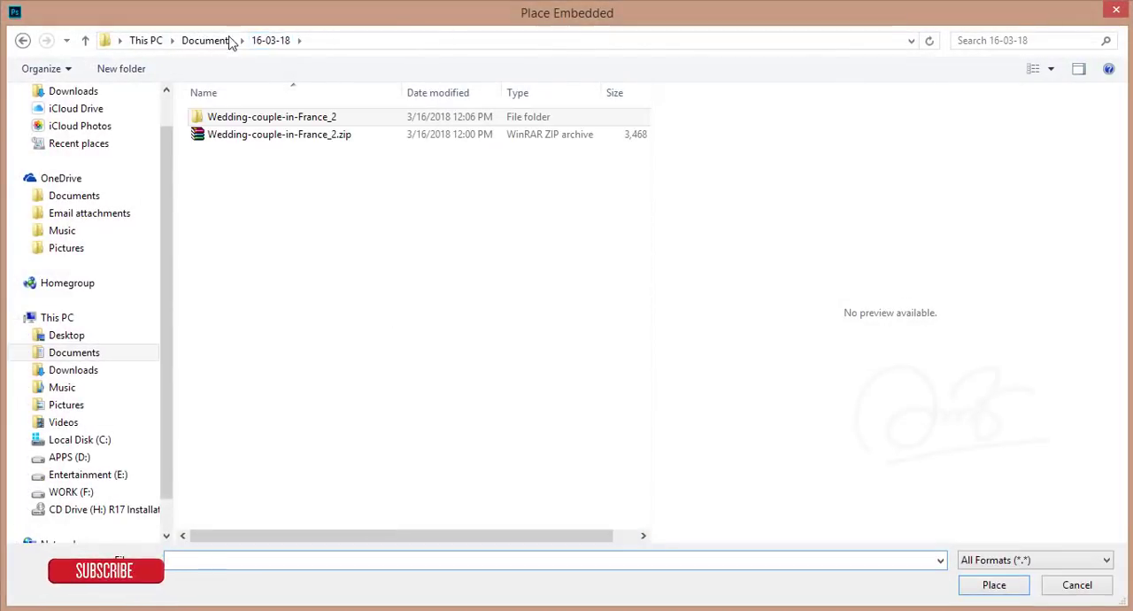
pyautogui.click(222, 40)
pyautogui.click(500, 186)
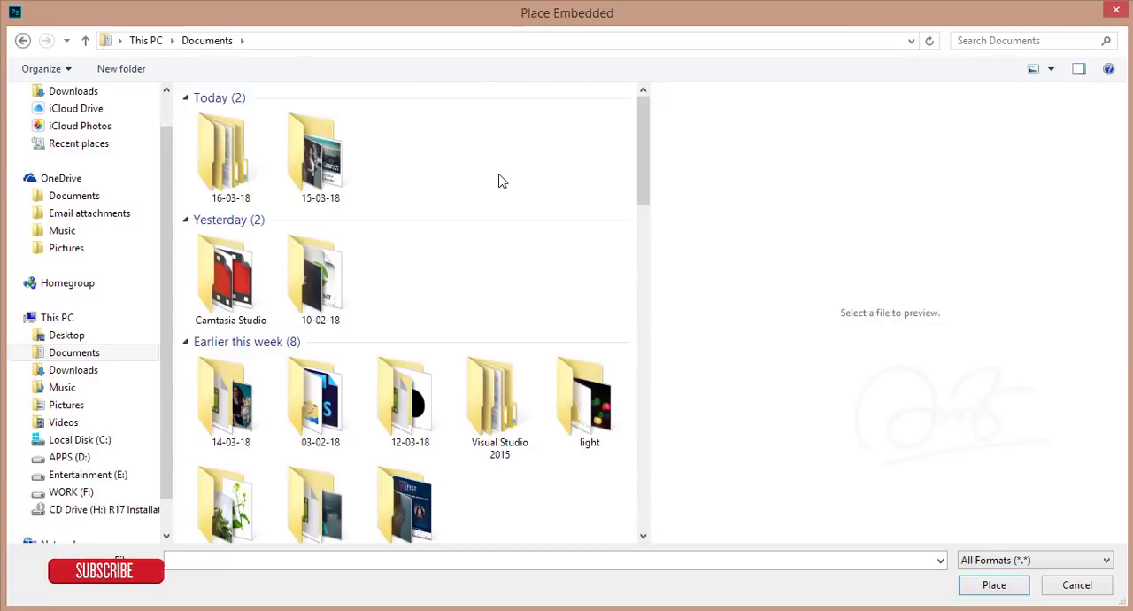
pyautogui.doubleClick(587, 402)
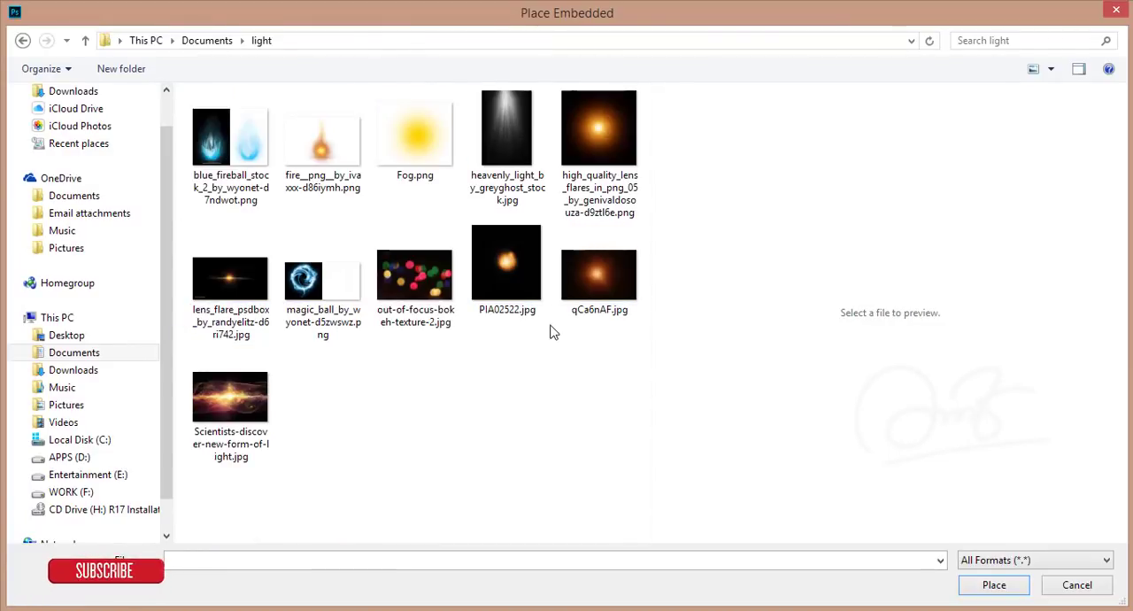
pyautogui.doubleClick(507, 132)
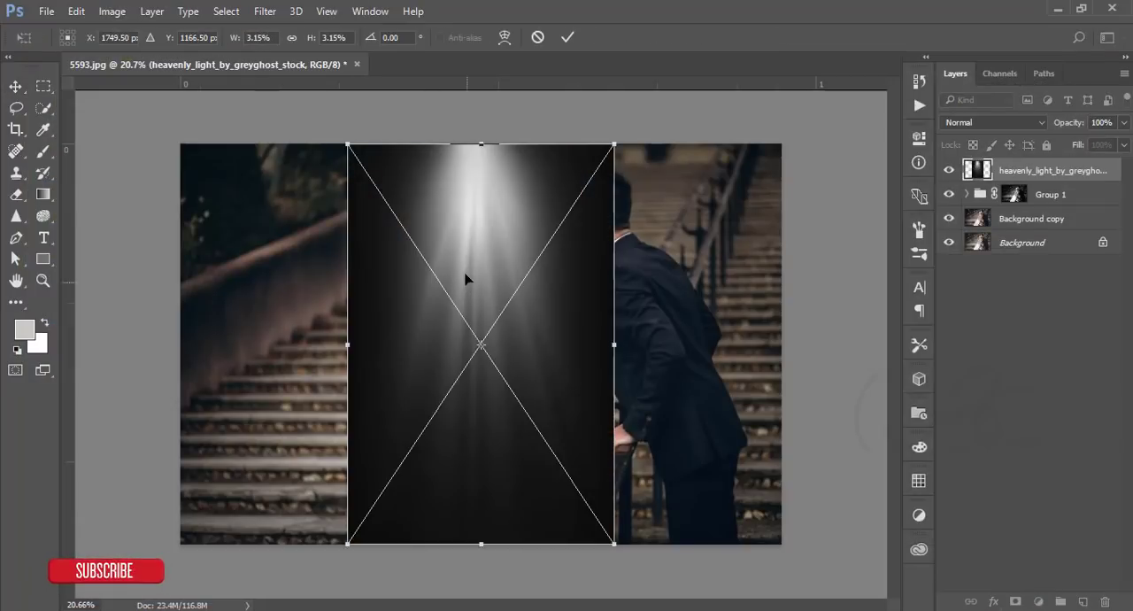
# - Enlarge and rotate the placed light image so its beams fall diagonally from the photo's upper-left corner
pyautogui.moveTo(651, 156); pyautogui.dragTo(470, 101)
pyautogui.moveTo(476, 203); pyautogui.dragTo(296, 85)
pyautogui.moveTo(535, 274); pyautogui.dragTo(701, 431)
pyautogui.moveTo(449, 378); pyautogui.dragTo(571, 488)
pyautogui.click(568, 37)
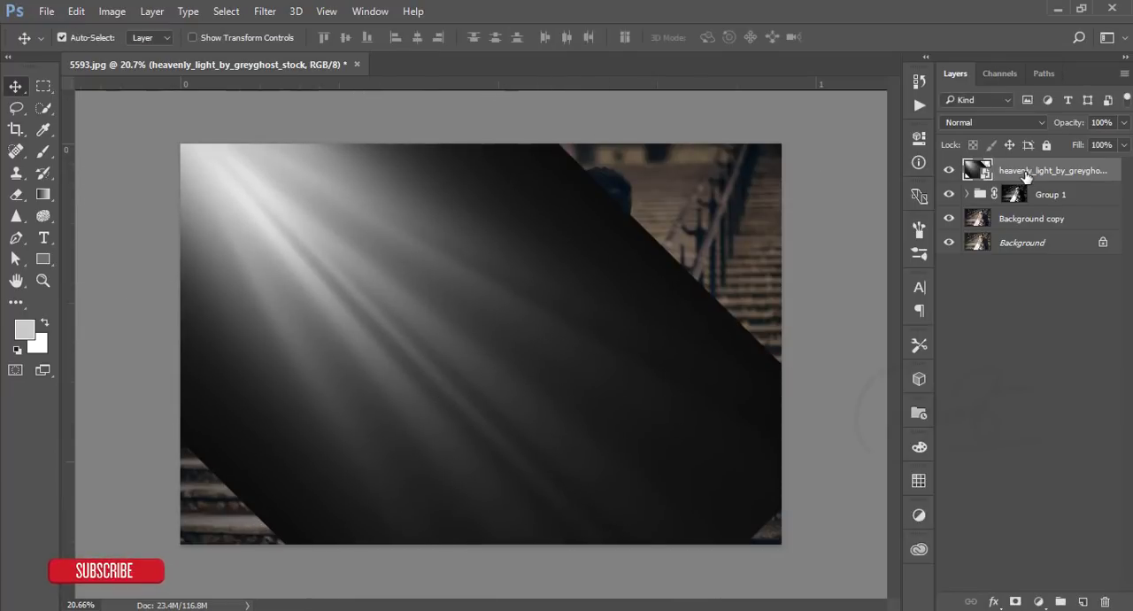
# - Rasterize the heavenly light layer and soften it with a 161.8-pixel Gaussian Blur
pyautogui.rightClick(1024, 175)
pyautogui.click(721, 378)
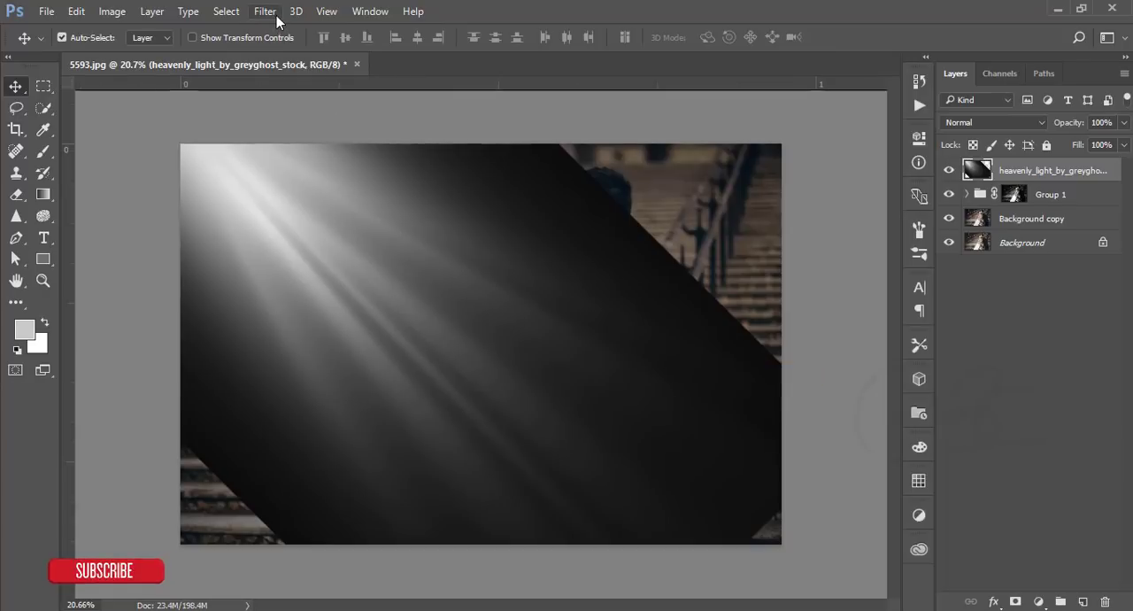
pyautogui.click(274, 14)
pyautogui.moveTo(353, 199)
pyautogui.click(527, 255)
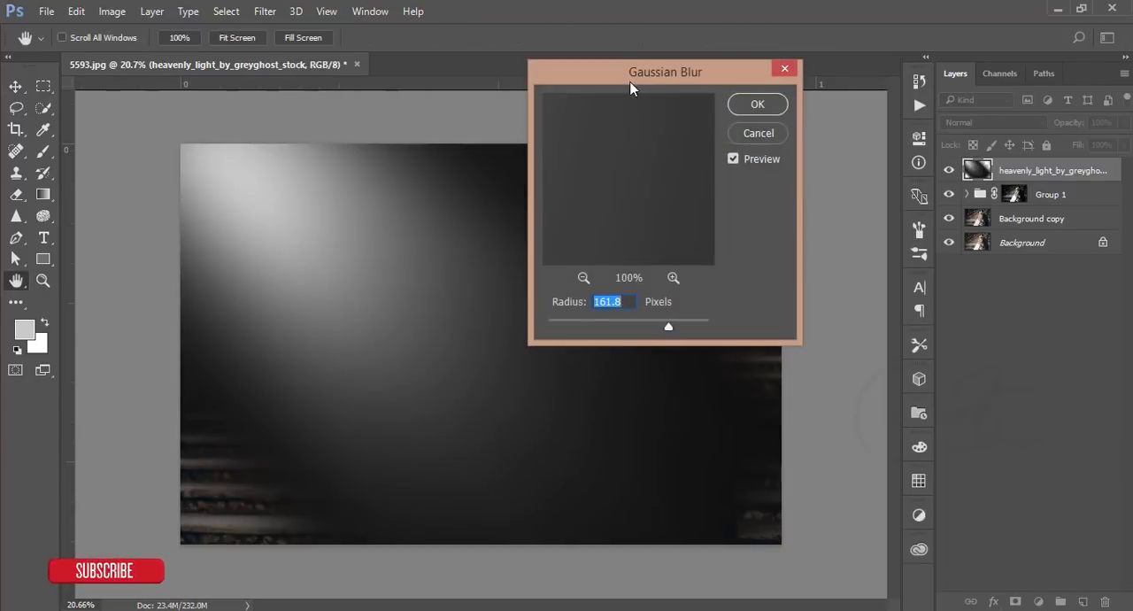
pyautogui.click(758, 104)
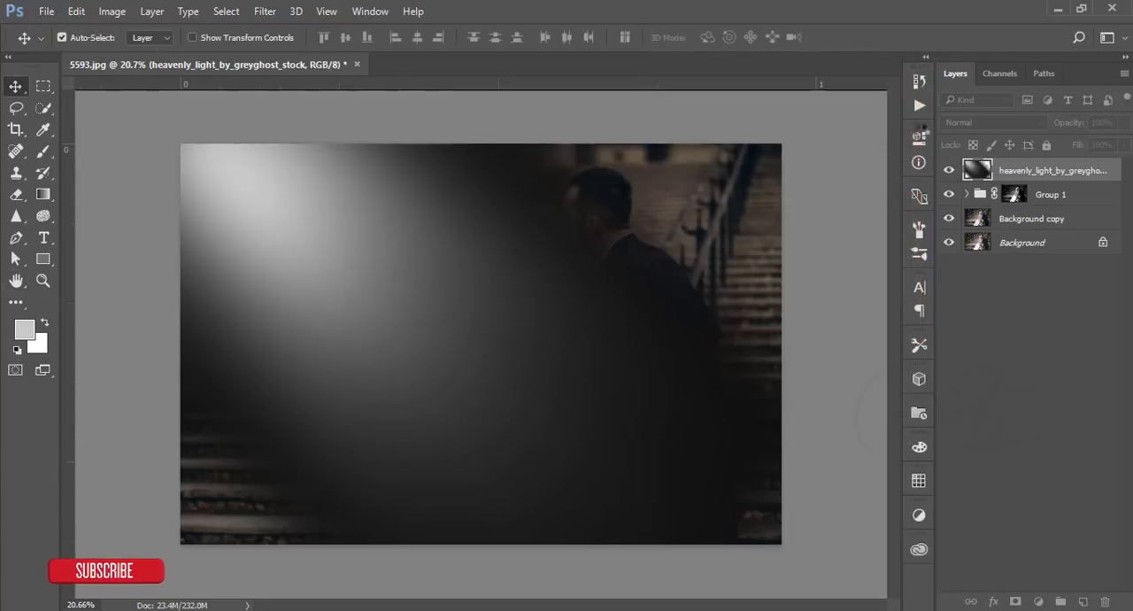
# - Set the light layer's blend mode to Screen and shift its glow right and slightly up, along the photo's upper edge
pyautogui.click(992, 122)
pyautogui.click(970, 219)
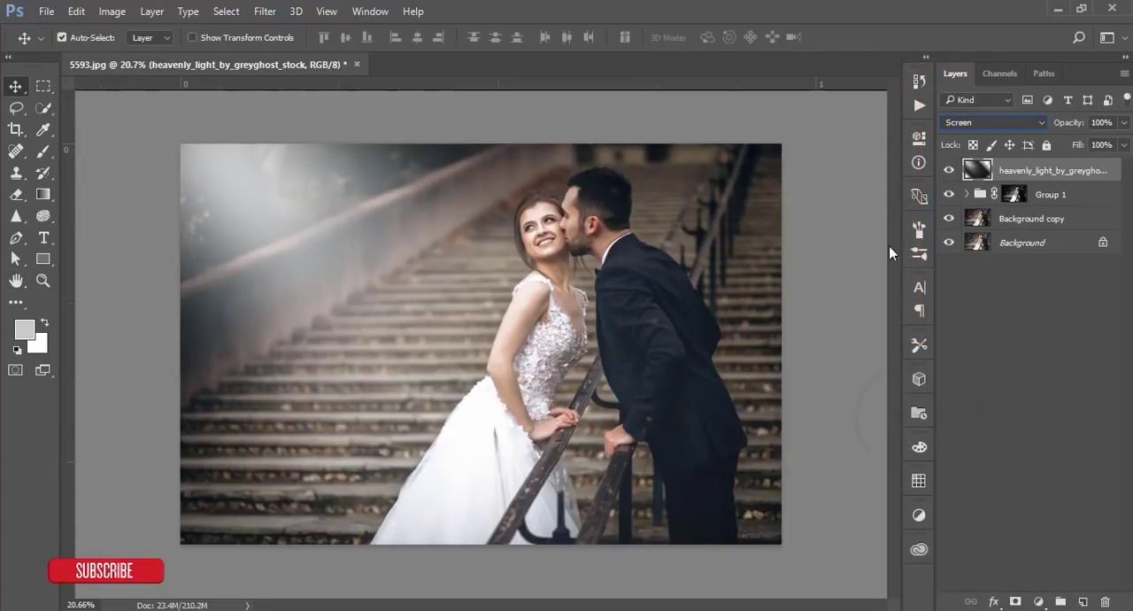
pyautogui.moveTo(347, 276); pyautogui.dragTo(398, 236)
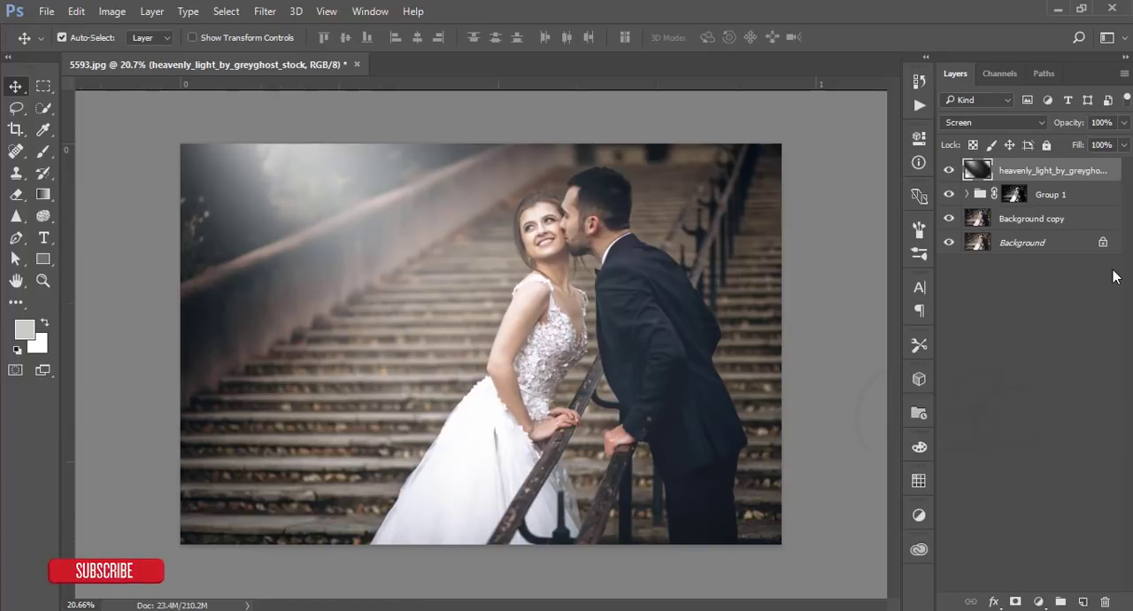
pyautogui.click(947, 171)
pyautogui.click(947, 171)
pyautogui.moveTo(539, 282); pyautogui.dragTo(512, 300)
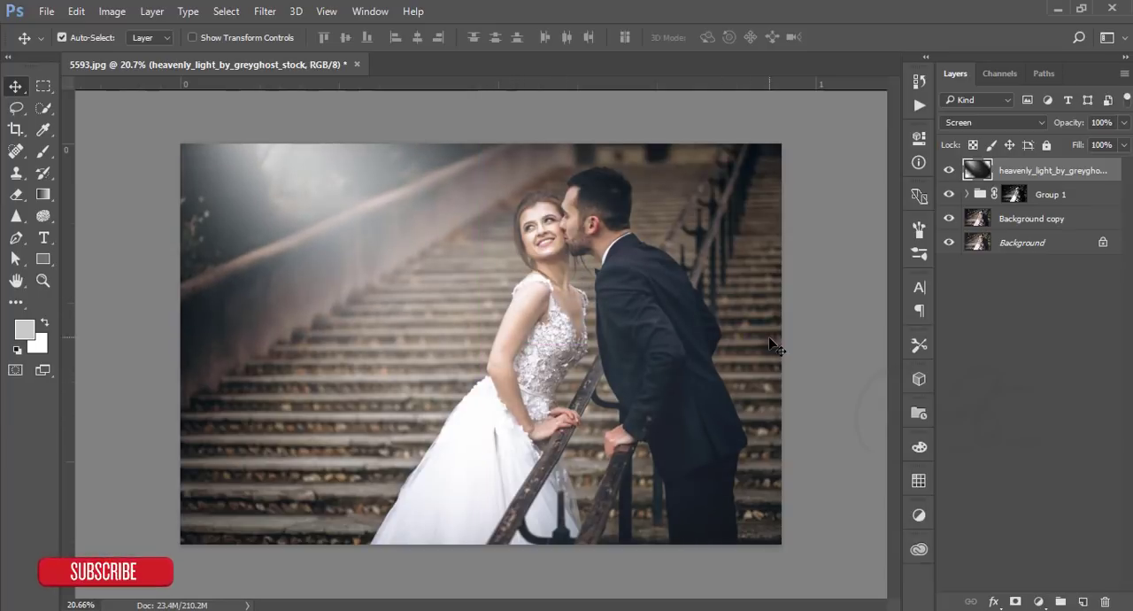
# - Add a Color Lookup adjustment layer using the HorrorBlue.3DL 3DLUT file
pyautogui.click(1040, 602)
pyautogui.click(1038, 487)
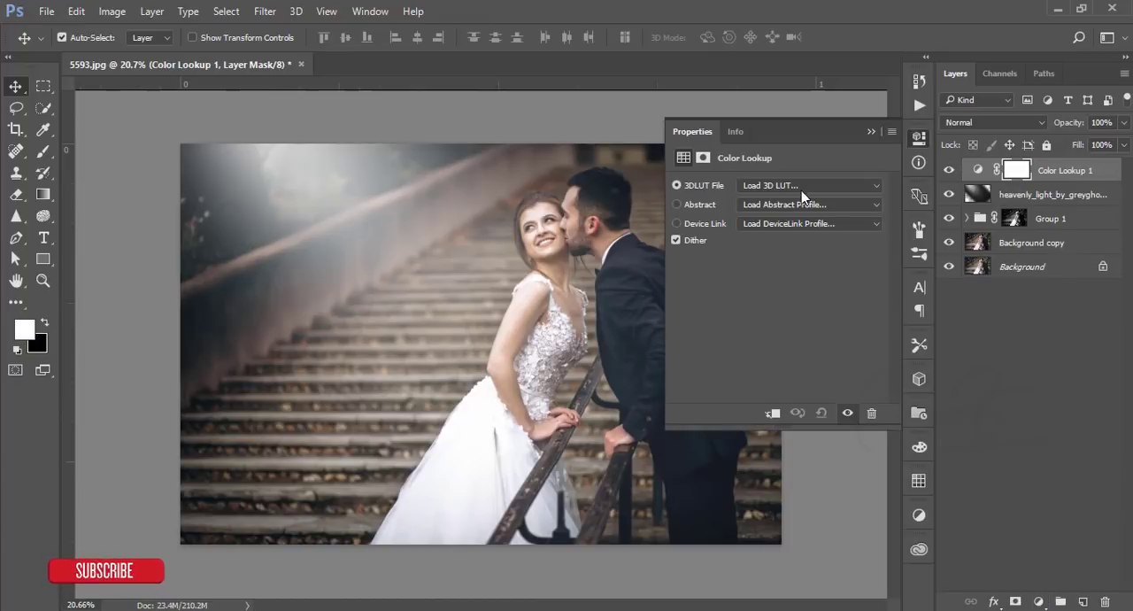
pyautogui.click(808, 186)
pyautogui.click(855, 519)
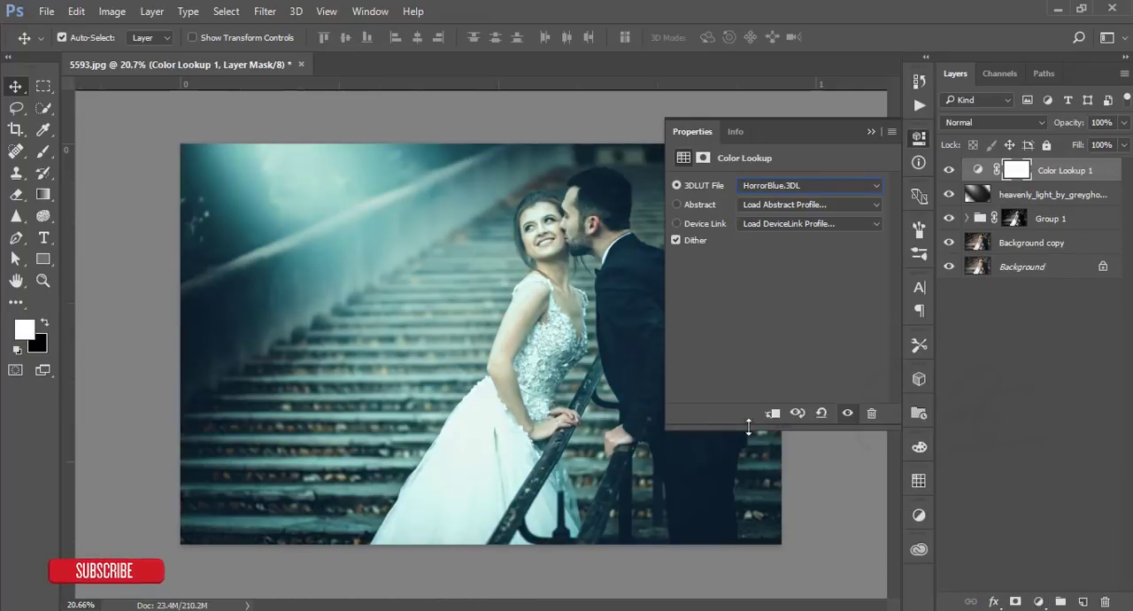
pyautogui.click(870, 133)
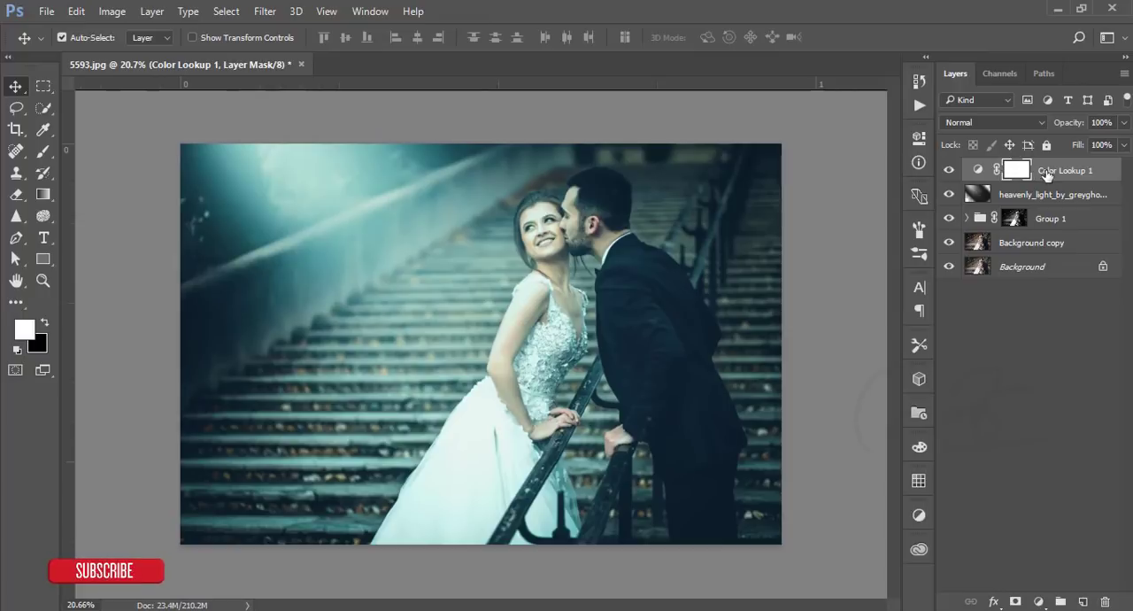
# - Move the Color Lookup 1 layer beneath the heavenly light layer, check the light's effect, and select the adjustment
pyautogui.moveTo(1049, 175); pyautogui.dragTo(1039, 209)
pyautogui.click(949, 170)
pyautogui.click(949, 170)
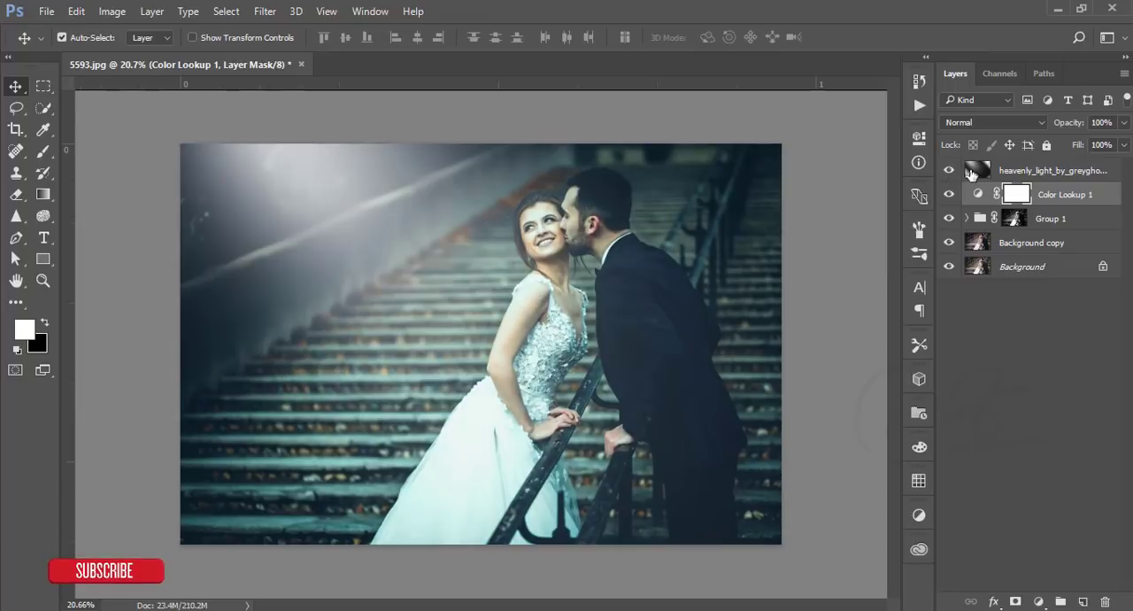
pyautogui.click(1078, 200)
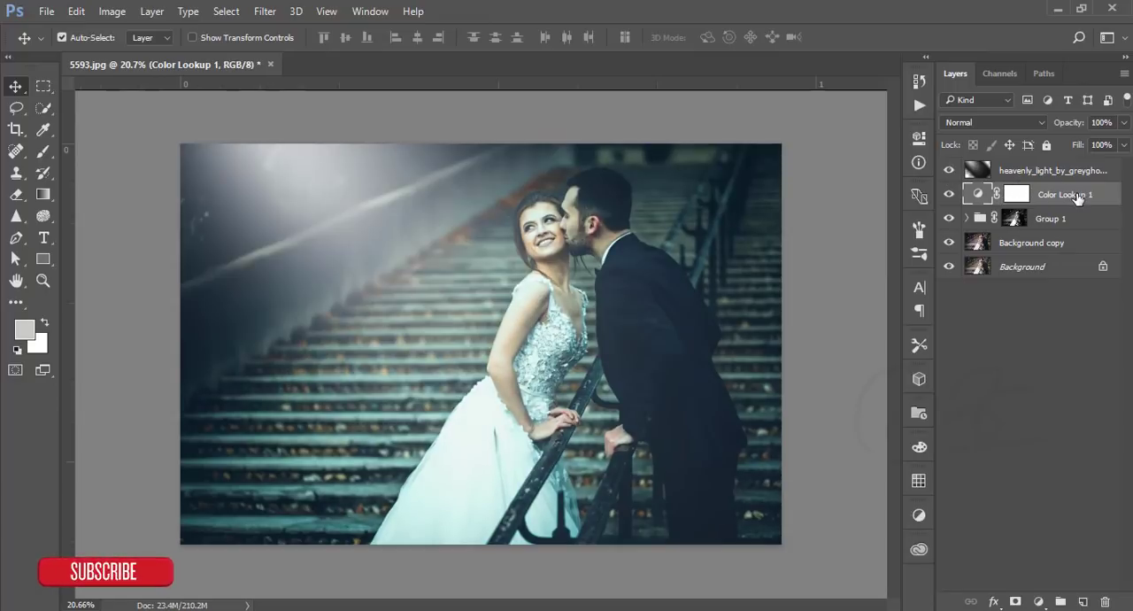
# - Reduce the Color Lookup 1 fill to 68% and group all layers above the Background
pyautogui.click(1123, 145)
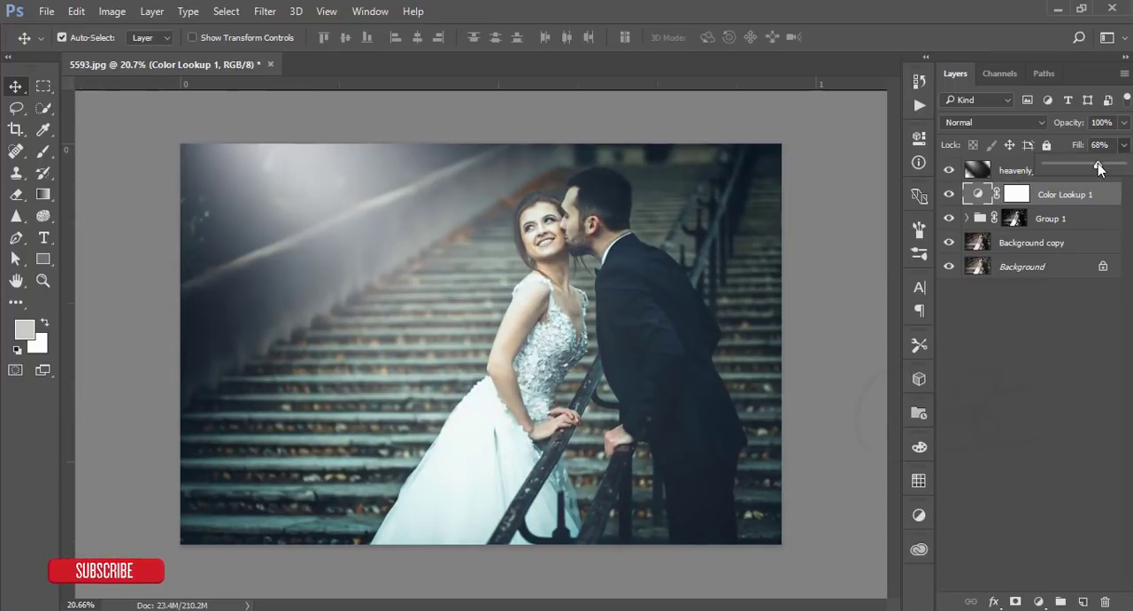
pyautogui.click(839, 263)
pyautogui.click(1049, 172)
pyautogui.keyDown('shift'); pyautogui.click(1054, 244); pyautogui.keyUp('shift')
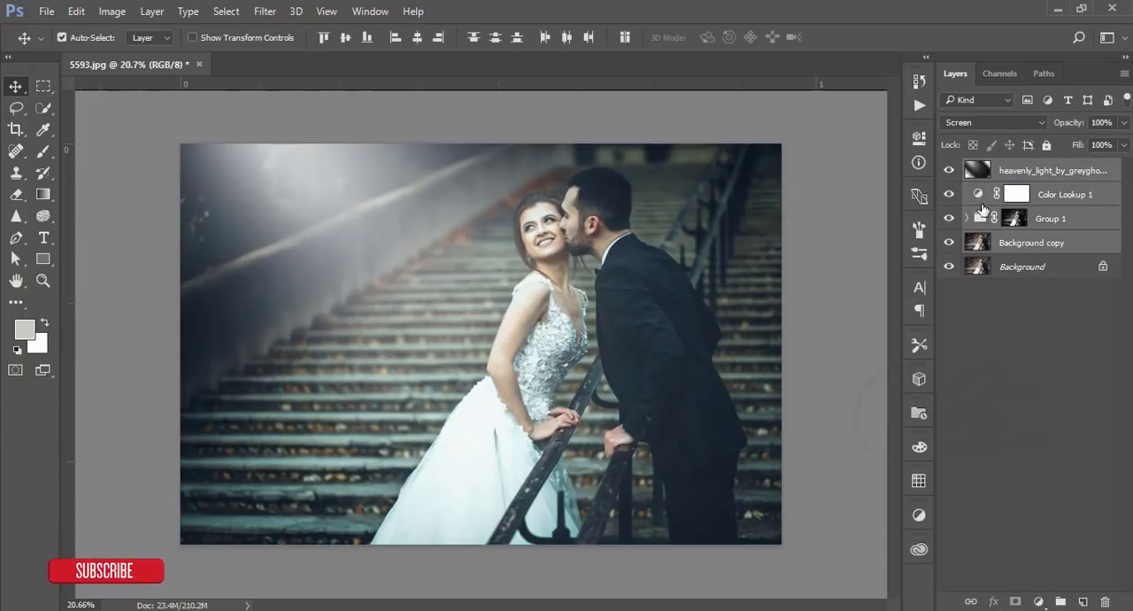
pyautogui.hotkey('ctrl', 'g')
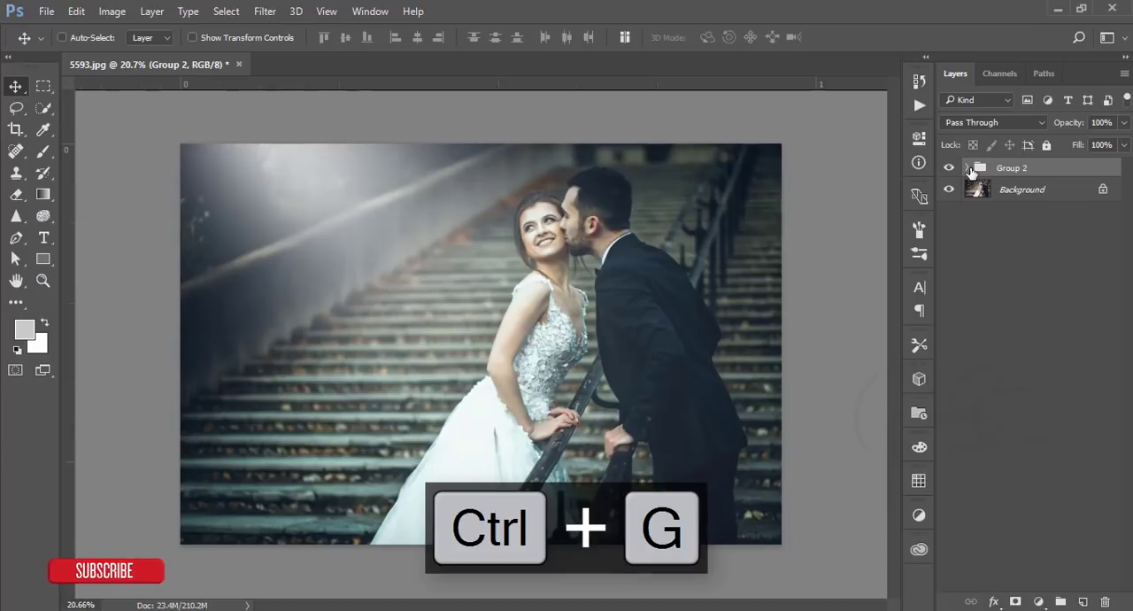
# - Stamp all visible layers into a new merged layer and open it in the Camera Raw Filter
pyautogui.hotkey('ctrl', 'shift', 'alt', 'e')
pyautogui.click(265, 10)
pyautogui.click(303, 107)
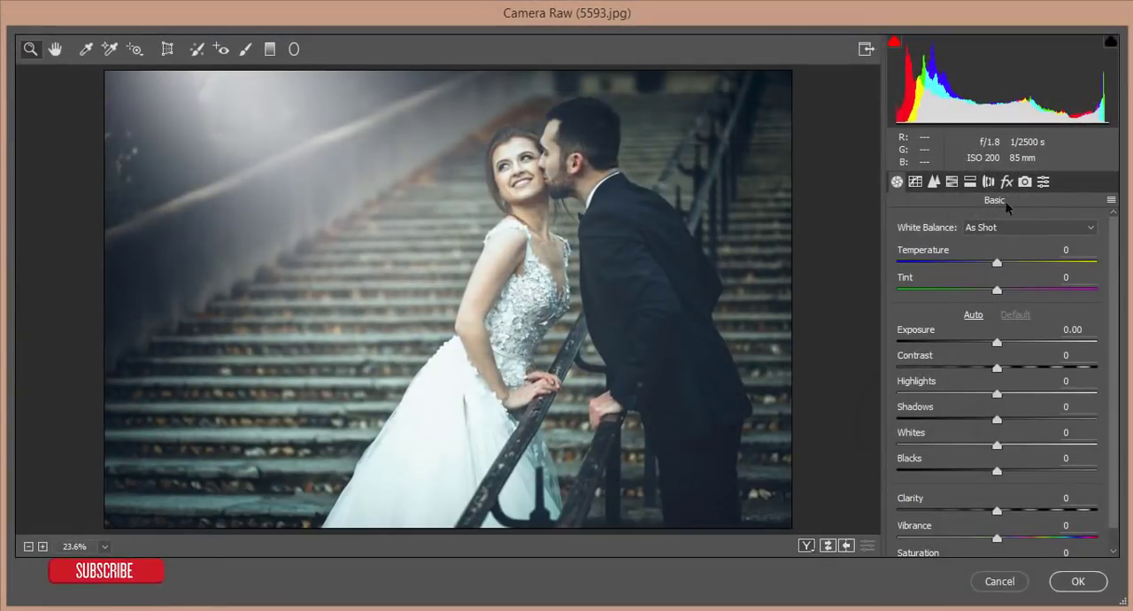
# - In Camera Calibration, set Blue Primary hue -33 and saturation +18, Green Primary hue +4 and saturation +3, and adjust the Red Primary slightly
pyautogui.click(1025, 182)
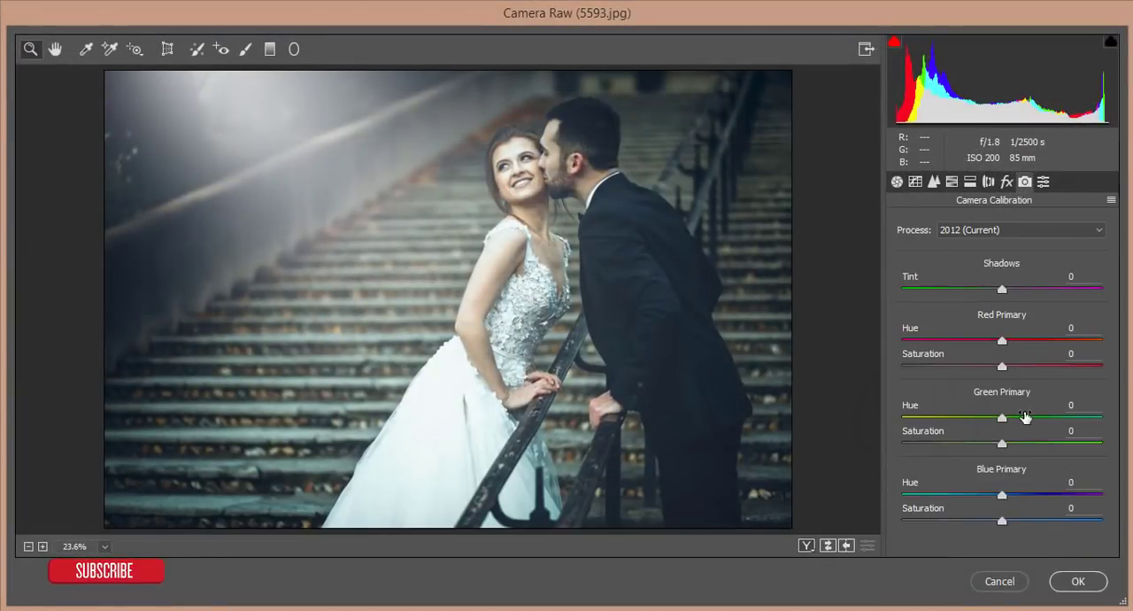
pyautogui.moveTo(1002, 494); pyautogui.dragTo(1020, 523)
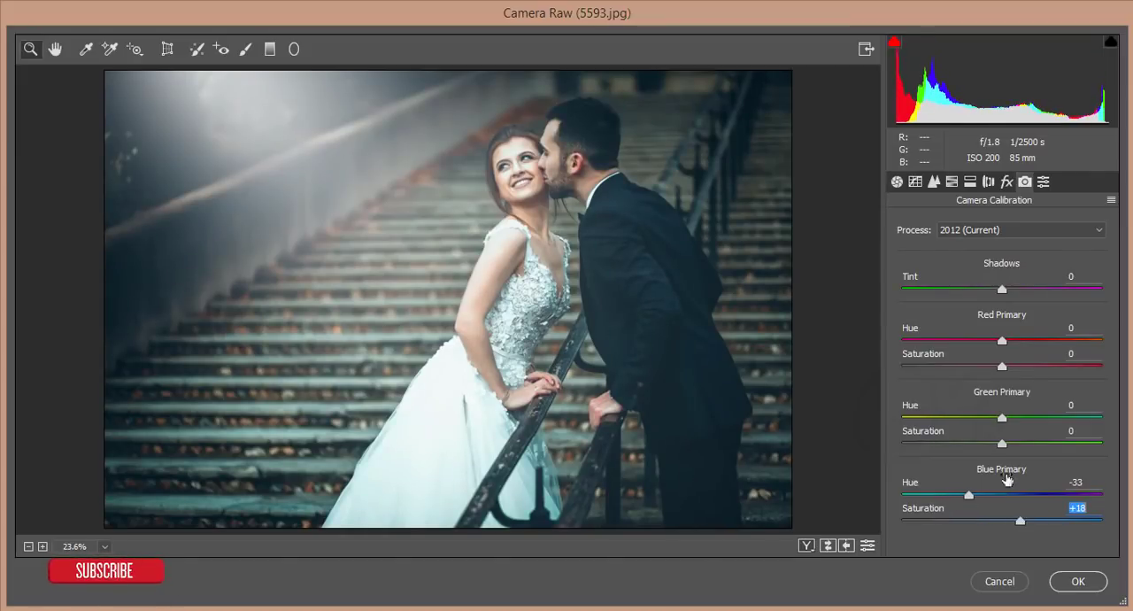
pyautogui.moveTo(1003, 417); pyautogui.dragTo(1007, 446)
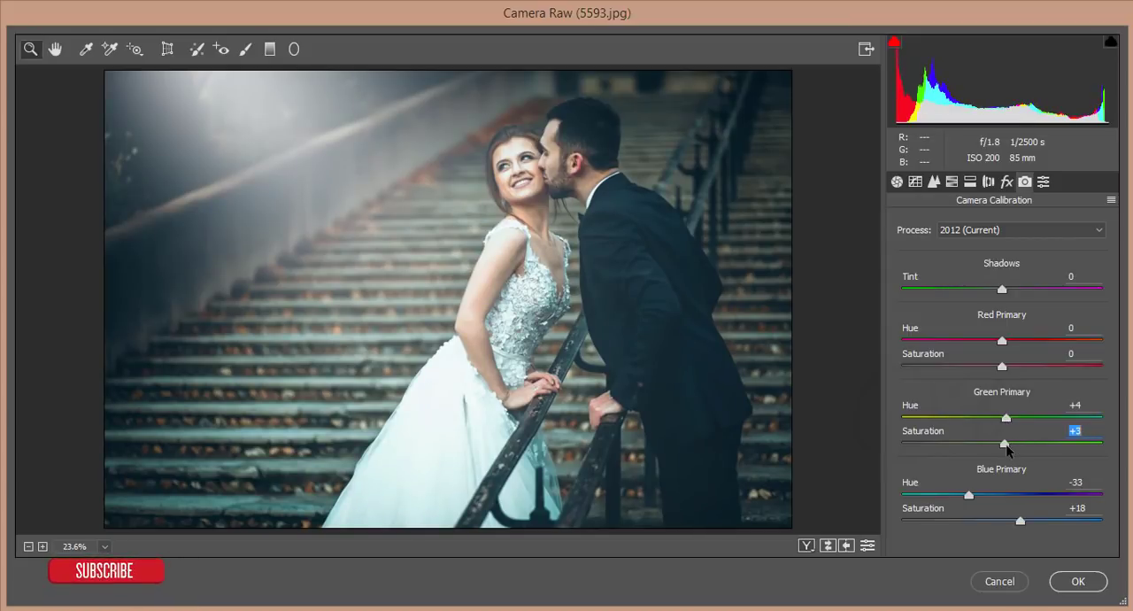
pyautogui.moveTo(1004, 345); pyautogui.dragTo(1014, 365)
# - Add moderate sharpening and a light amount of luminance noise reduction to the merged photo
pyautogui.click(935, 182)
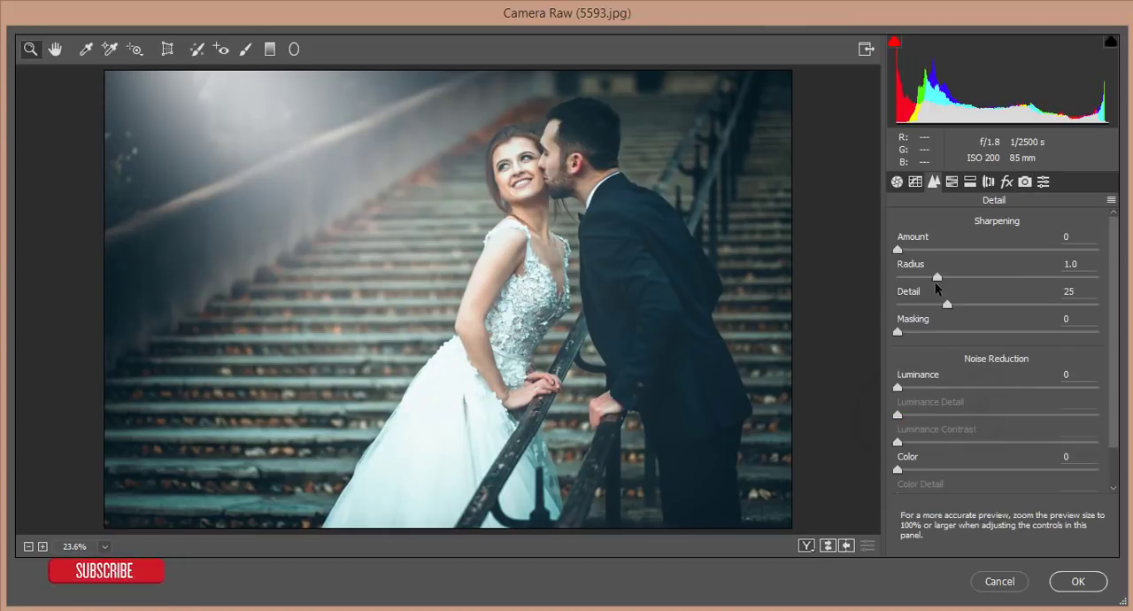
pyautogui.moveTo(900, 250); pyautogui.dragTo(970, 253)
pyautogui.moveTo(898, 387); pyautogui.dragTo(928, 388)
# - Set HSL saturation to Reds -8, Oranges -18, Blues +43, Purples -25 and Magentas -13, and Oranges luminance to +3
pyautogui.click(952, 181)
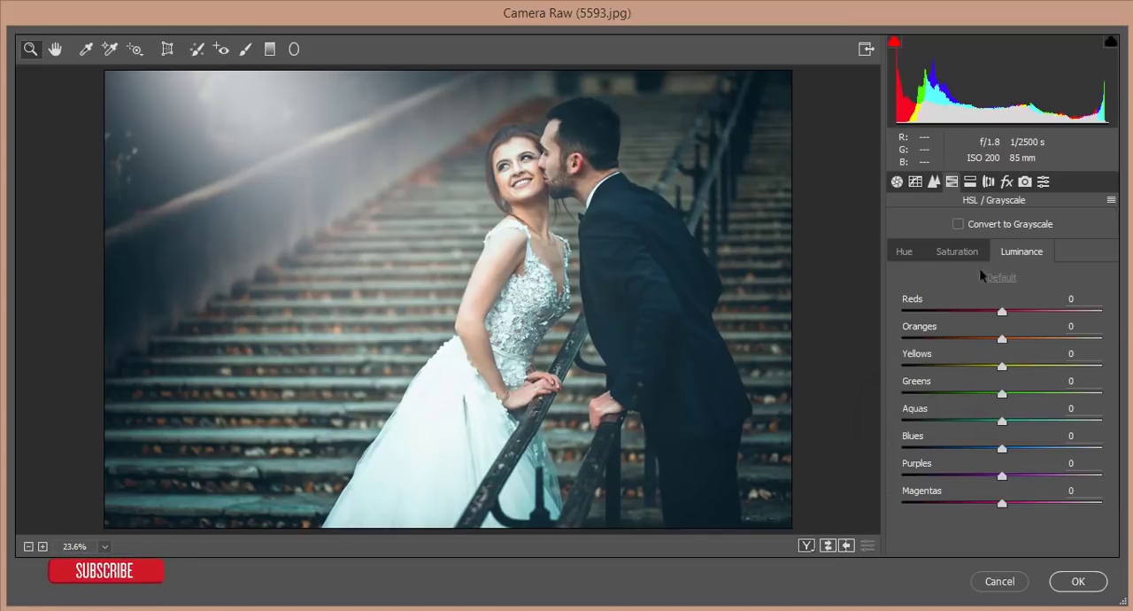
pyautogui.click(972, 253)
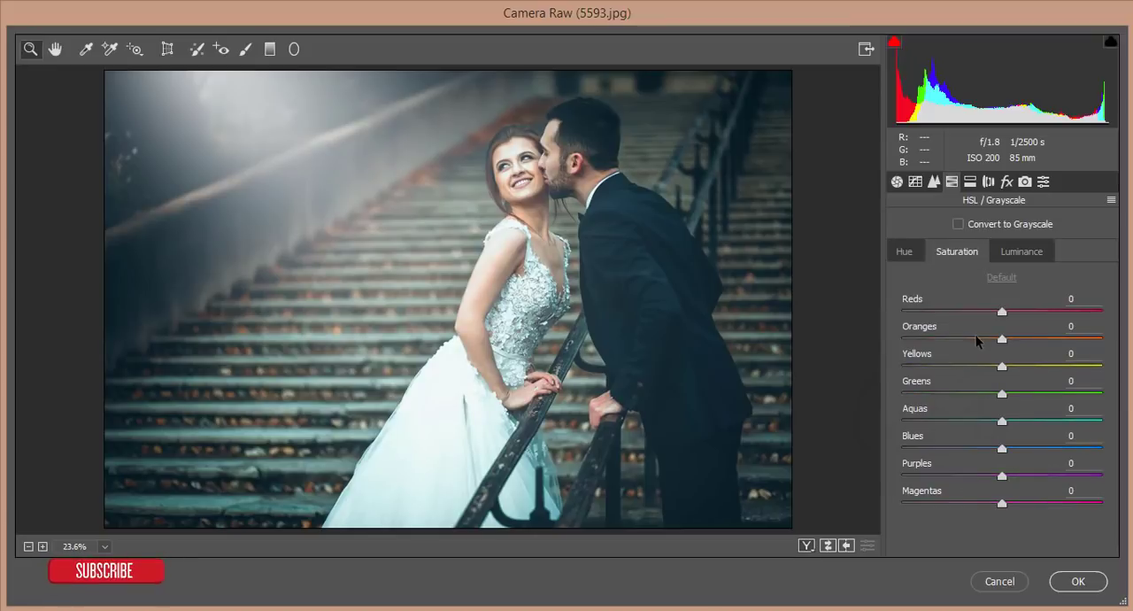
pyautogui.click(976, 337)
pyautogui.click(1017, 256)
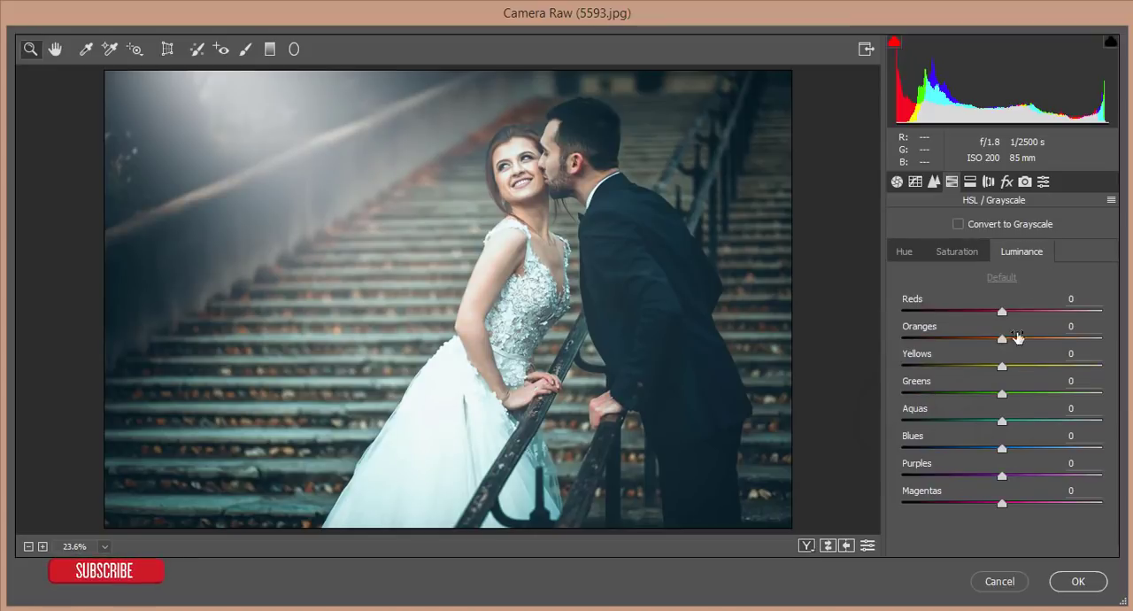
pyautogui.moveTo(998, 344); pyautogui.dragTo(994, 316)
pyautogui.click(957, 252)
pyautogui.moveTo(1003, 477); pyautogui.dragTo(989, 502)
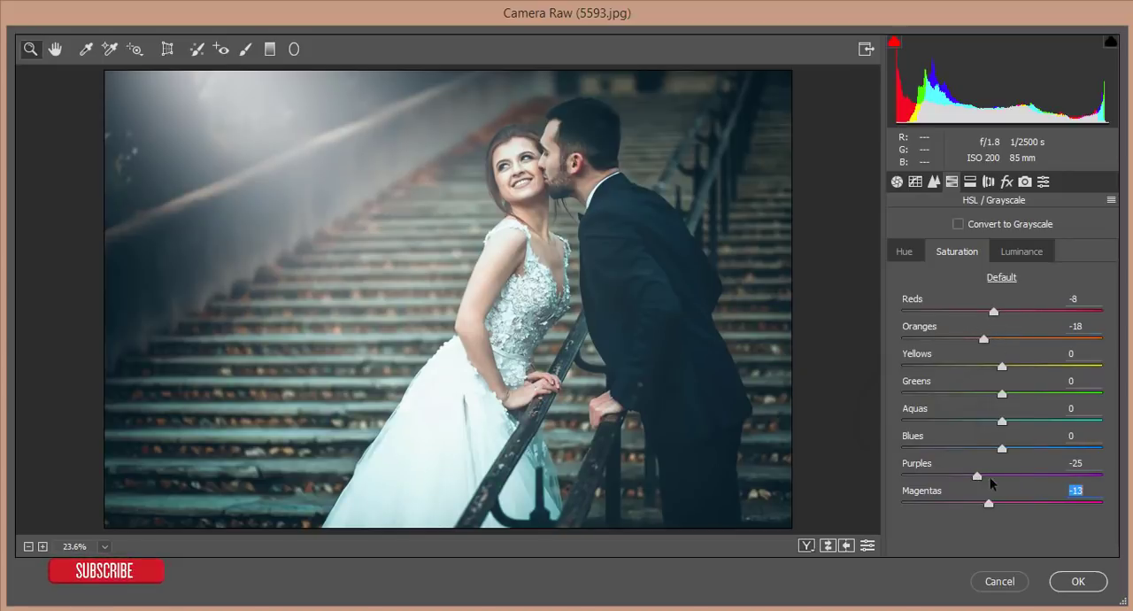
pyautogui.moveTo(1002, 448); pyautogui.dragTo(1043, 451)
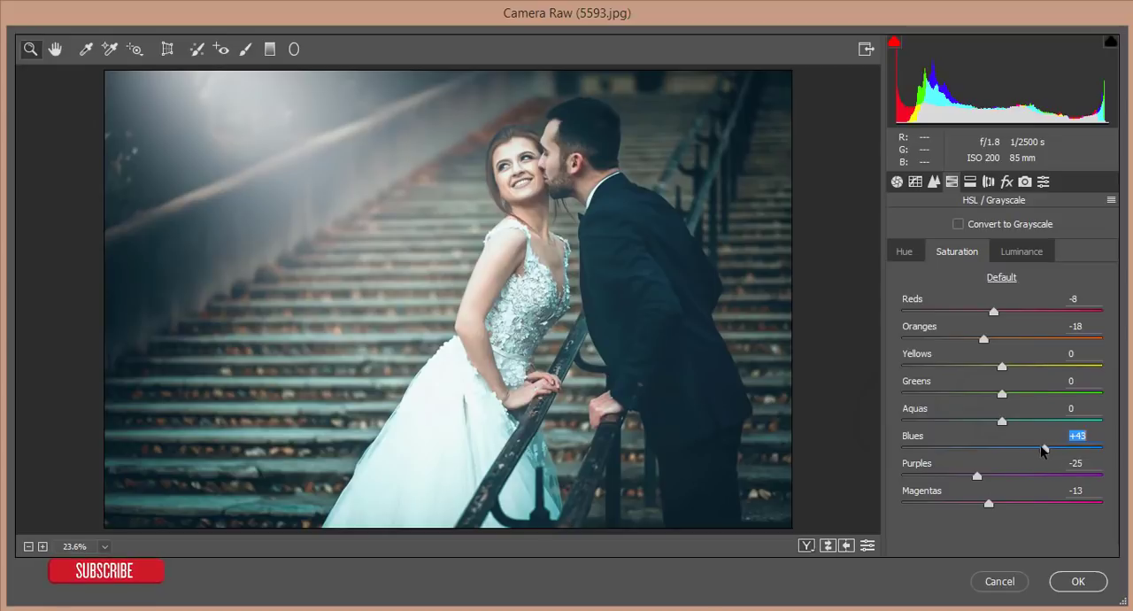
pyautogui.click(1023, 255)
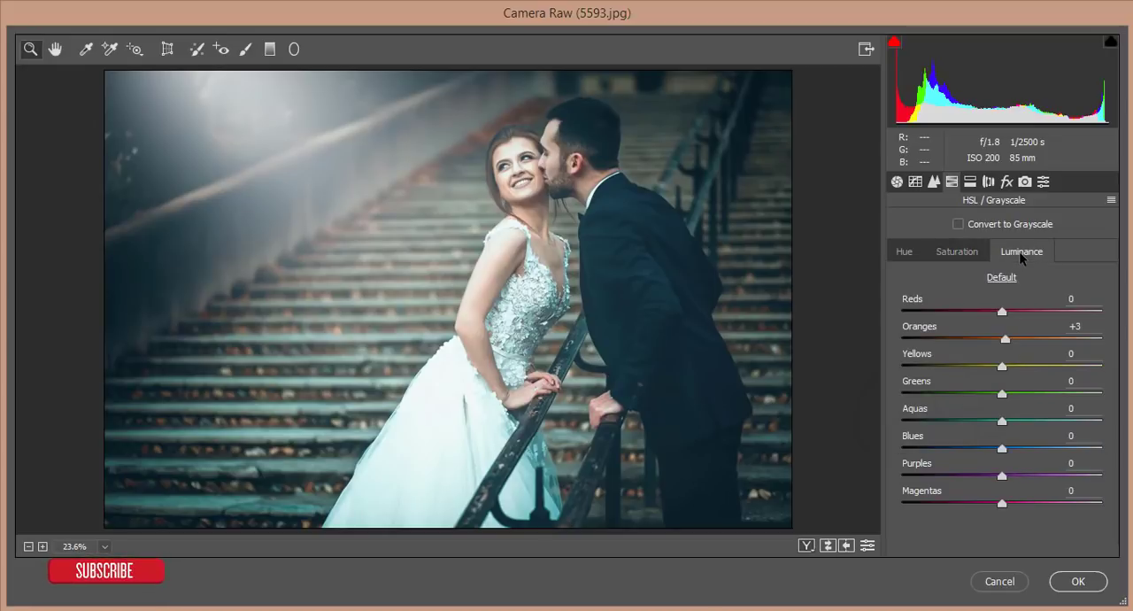
# - Set the basic exposure to -0.15 and clarity to +2, and apply the Camera Raw changes
pyautogui.click(897, 182)
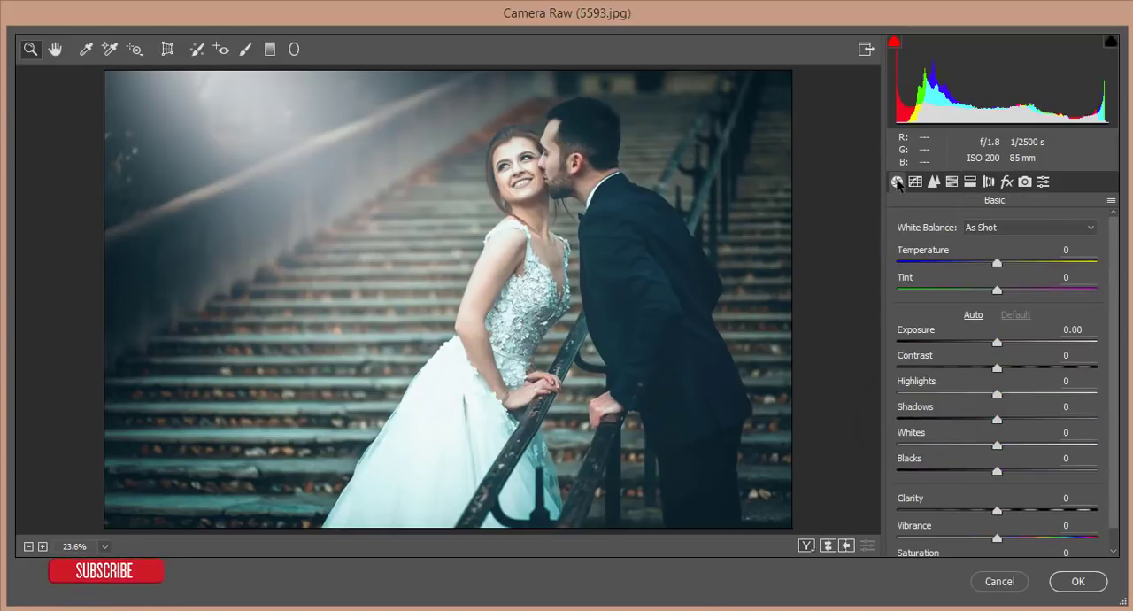
pyautogui.moveTo(993, 348); pyautogui.dragTo(991, 349)
pyautogui.click(998, 513)
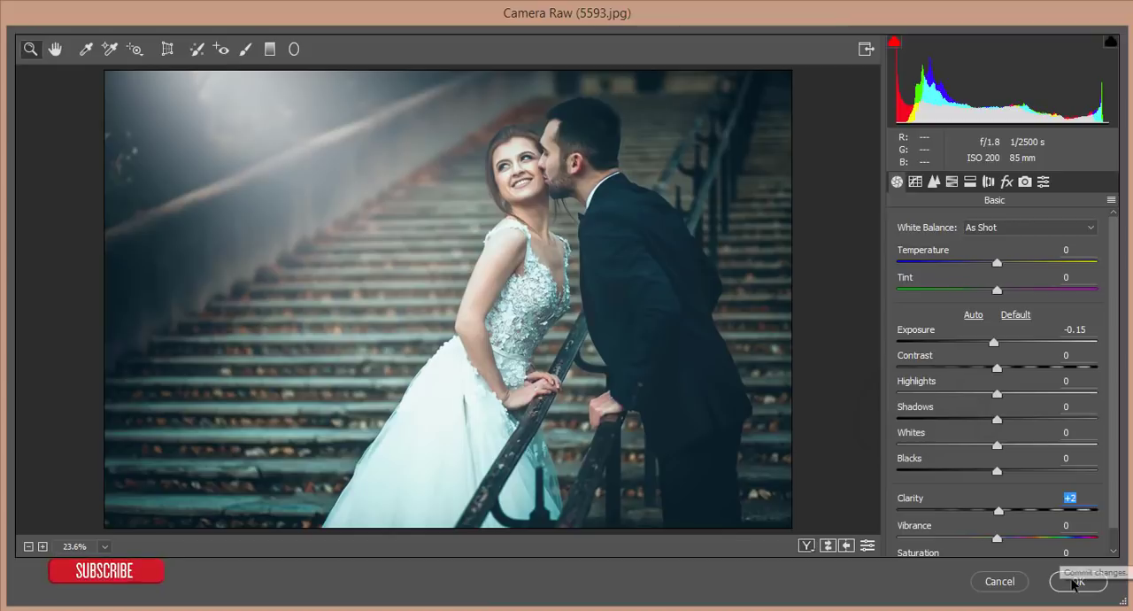
pyautogui.click(1076, 581)
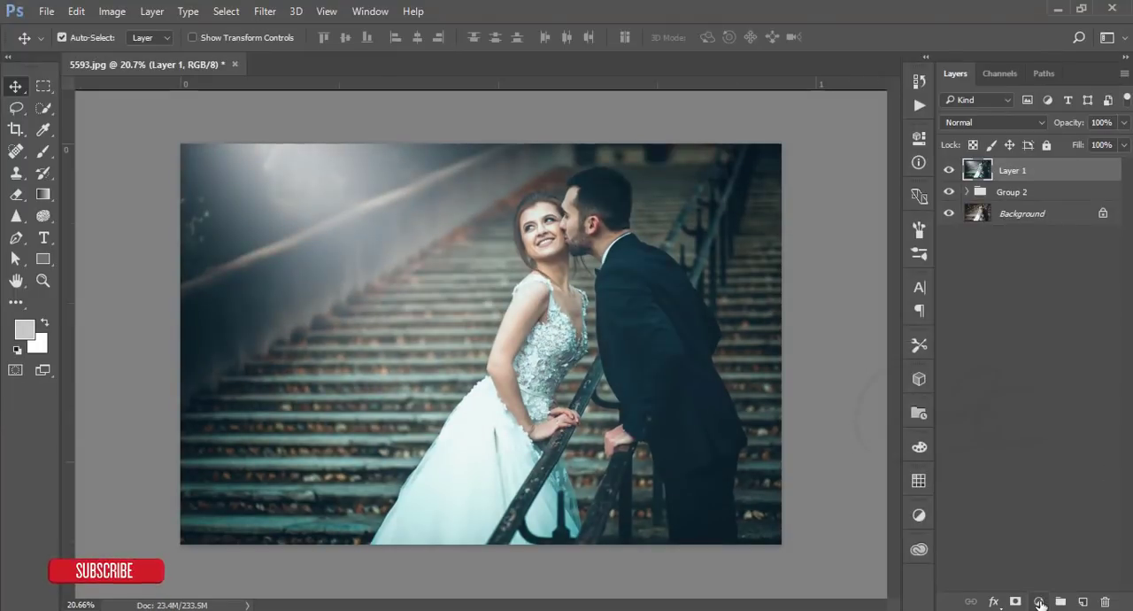
# - Add a Levels adjustment layer with the midtone input at 0.89 and the white input at 252
pyautogui.click(1038, 601)
pyautogui.click(1052, 320)
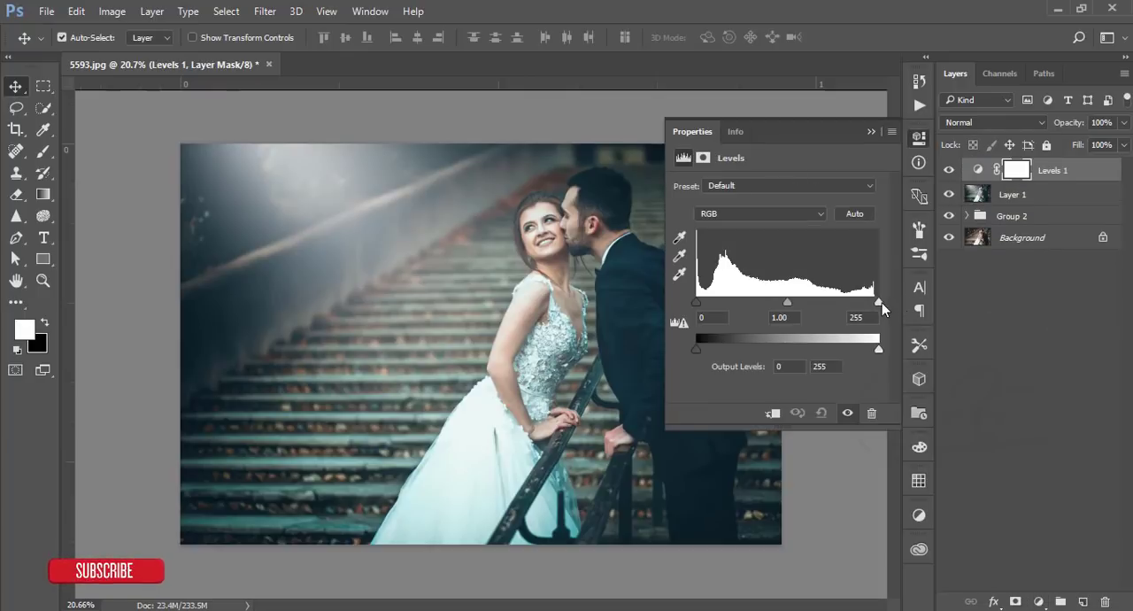
pyautogui.moveTo(881, 302); pyautogui.dragTo(876, 302)
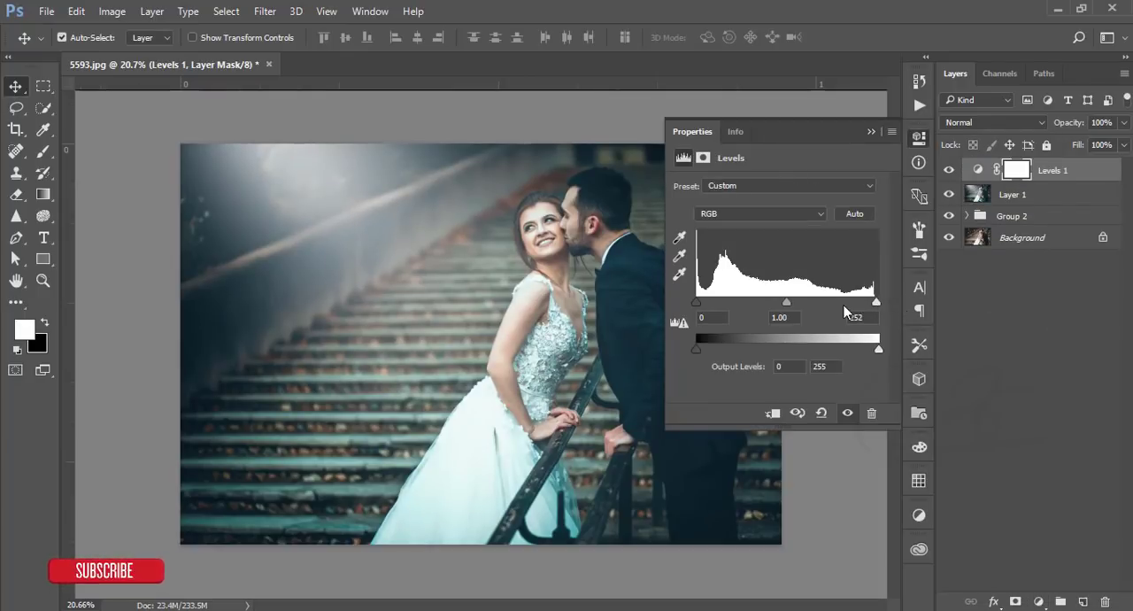
pyautogui.moveTo(786, 302); pyautogui.dragTo(793, 301)
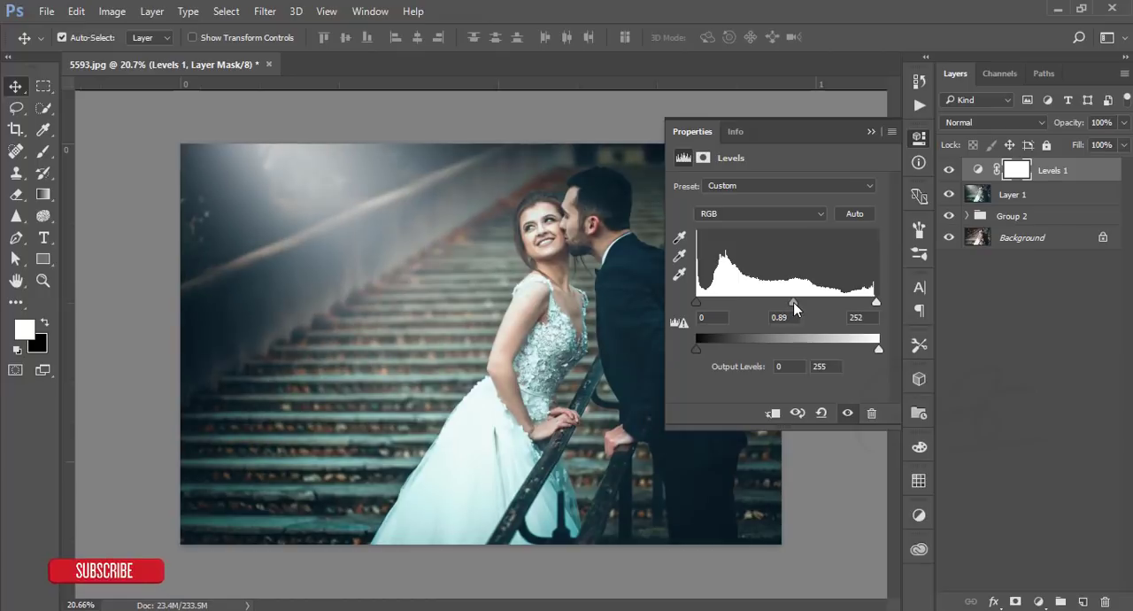
pyautogui.click(870, 132)
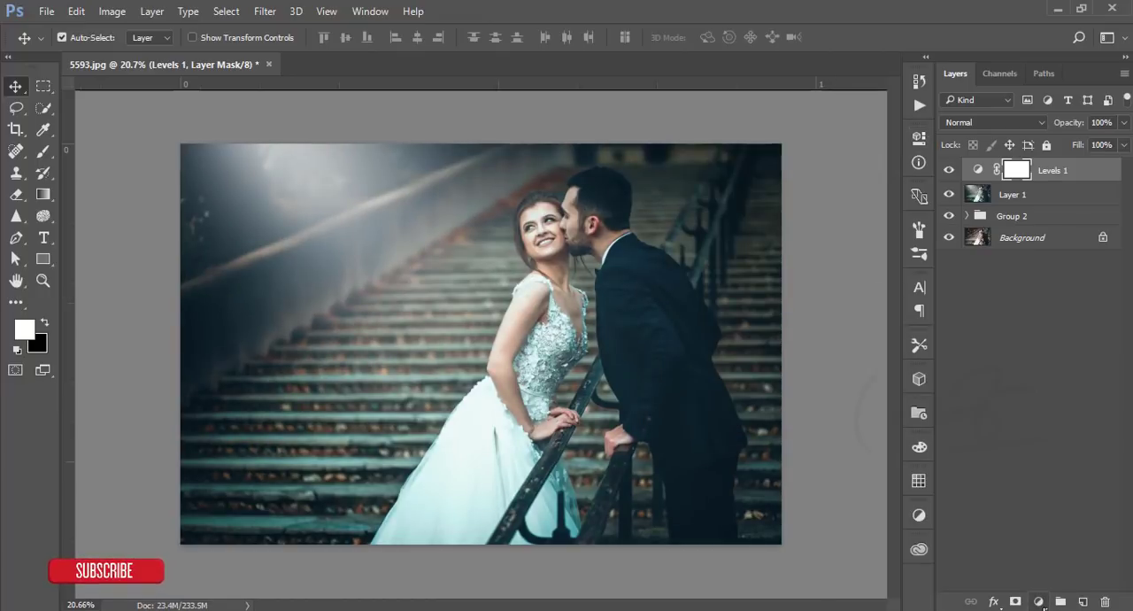
# - Add a Curves adjustment layer, anchor the lower midtones and slightly raise the black point for faded shadows
pyautogui.click(1040, 602)
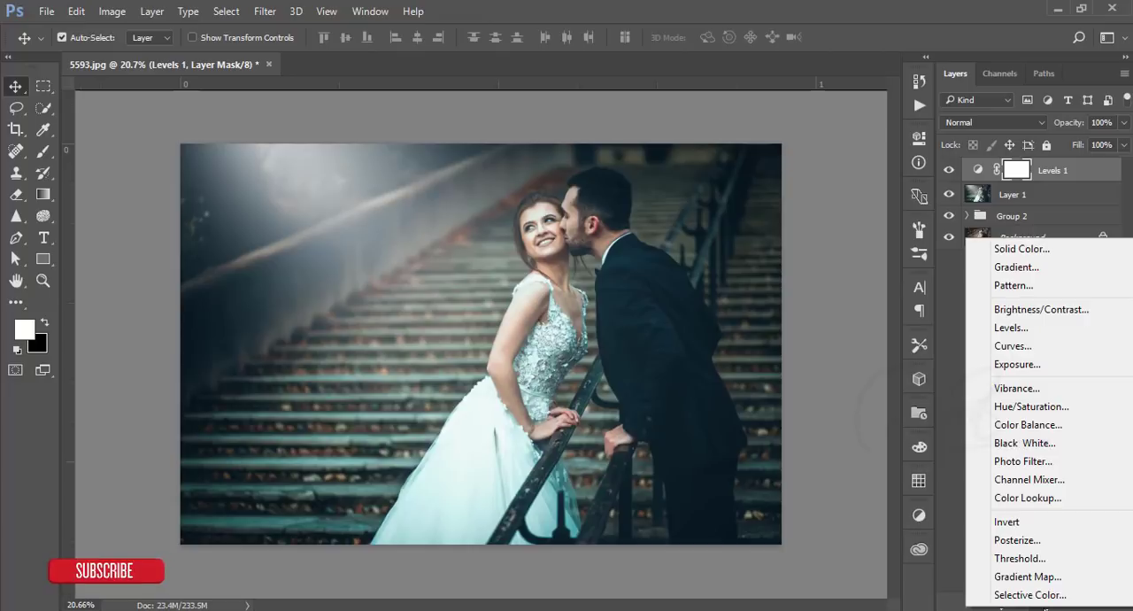
pyautogui.click(890, 597)
pyautogui.click(1044, 604)
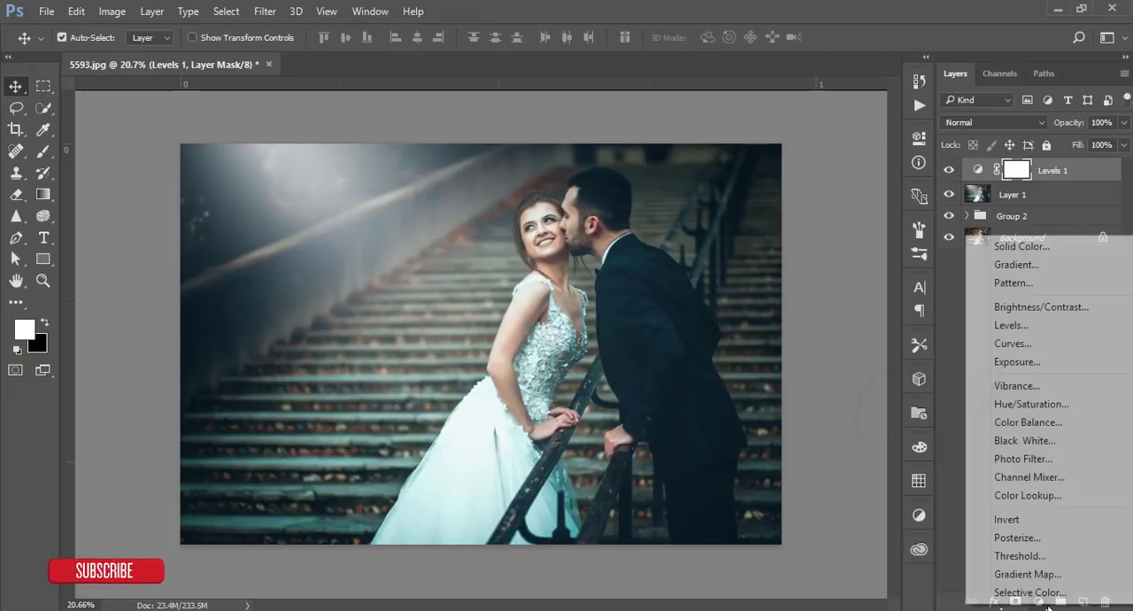
pyautogui.click(1014, 343)
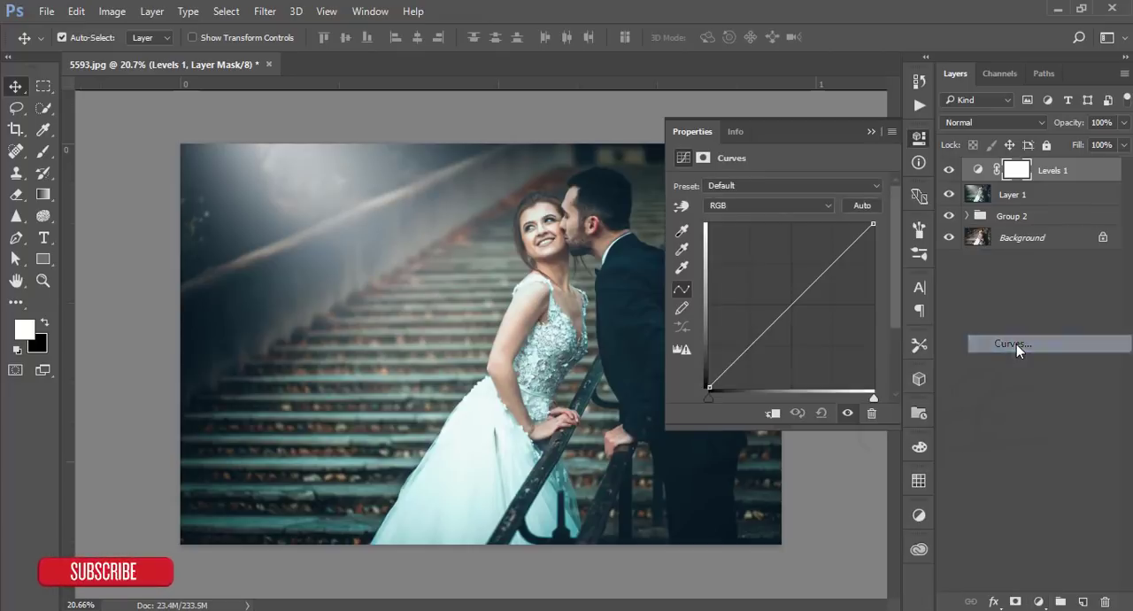
pyautogui.click(757, 337)
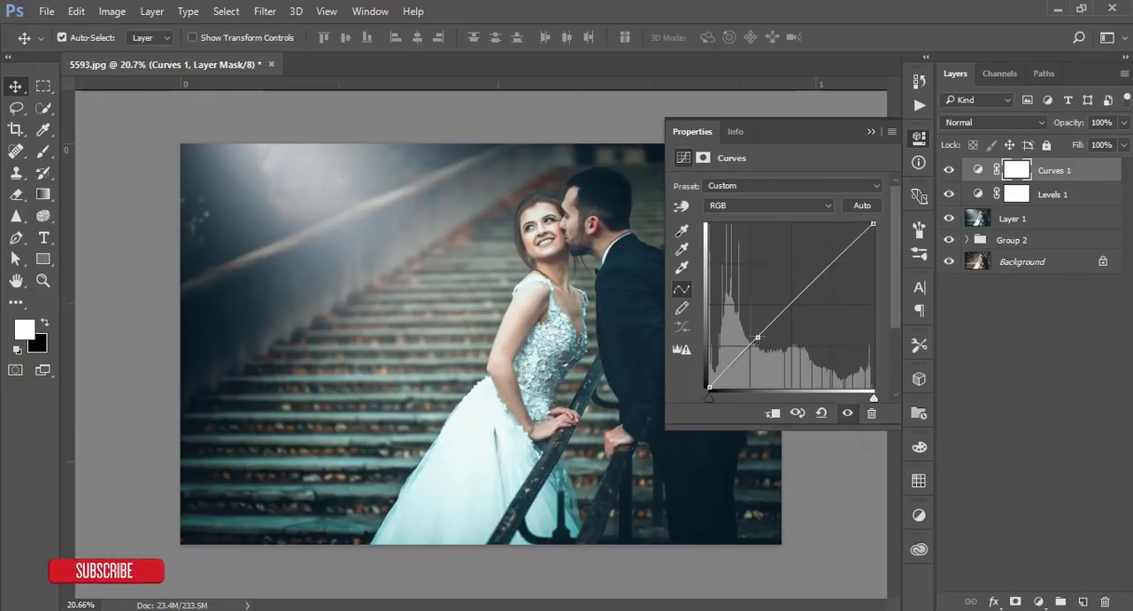
pyautogui.moveTo(708, 386); pyautogui.dragTo(708, 382)
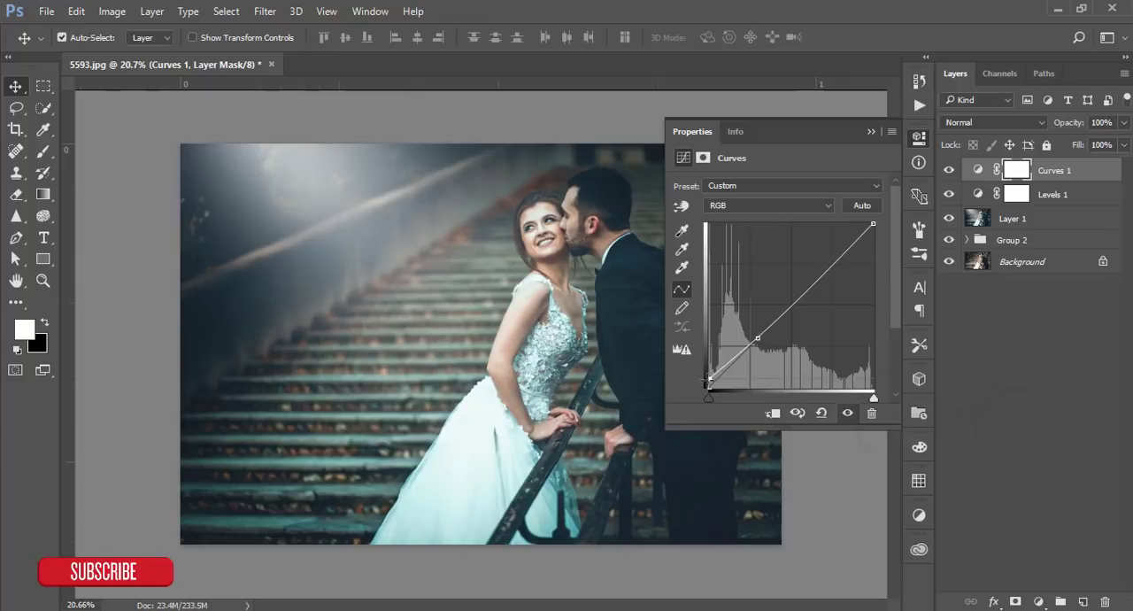
pyautogui.click(870, 132)
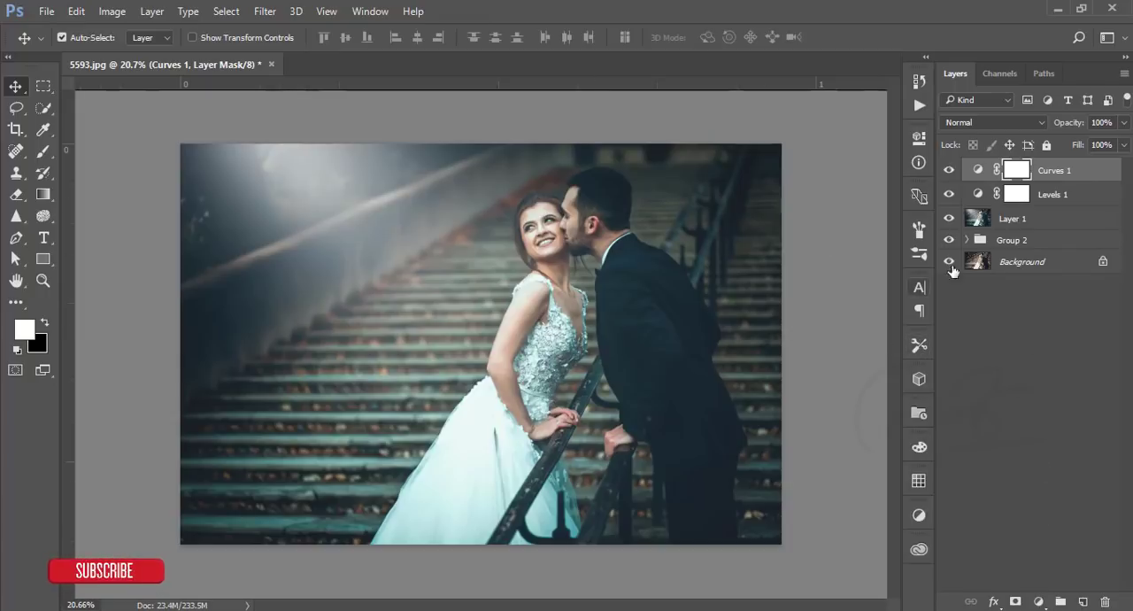
# - Add a blank layer above Curves 1 and reset the foreground and background colors to their defaults
pyautogui.click(1082, 601)
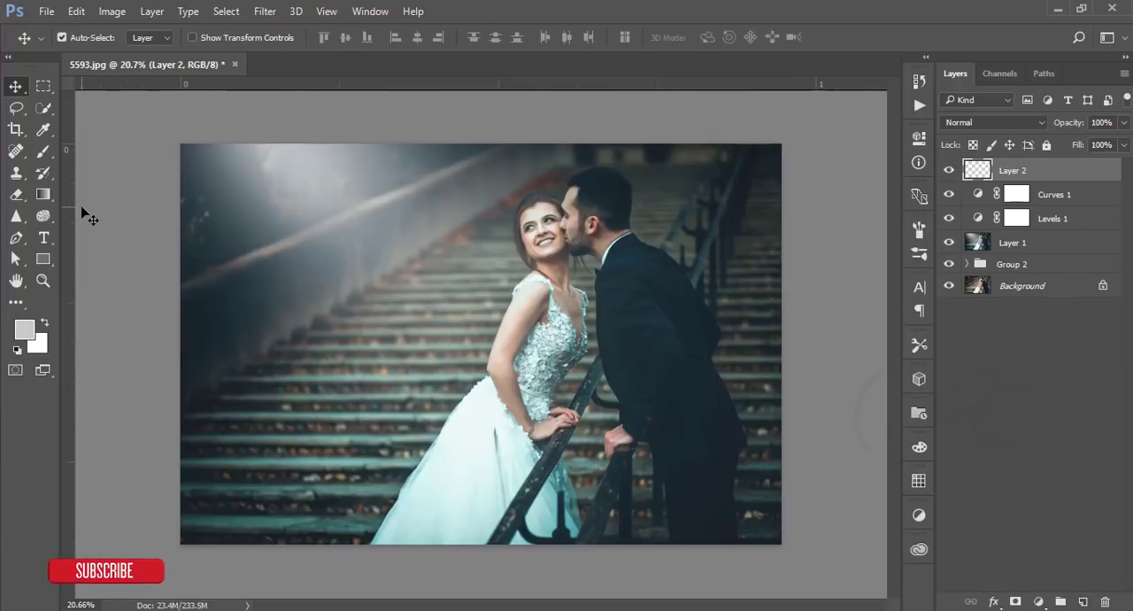
pyautogui.click(17, 351)
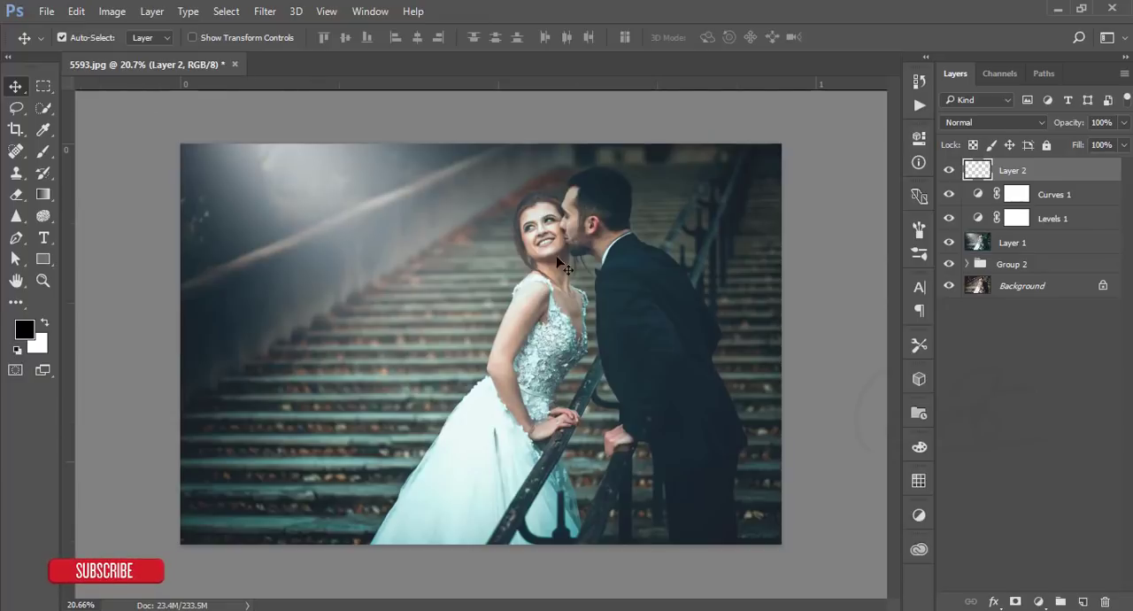
# - Create a new 800 x 800 px document at 300 ppi with its background layer unlocked and hidden
pyautogui.click(46, 12)
pyautogui.click(62, 30)
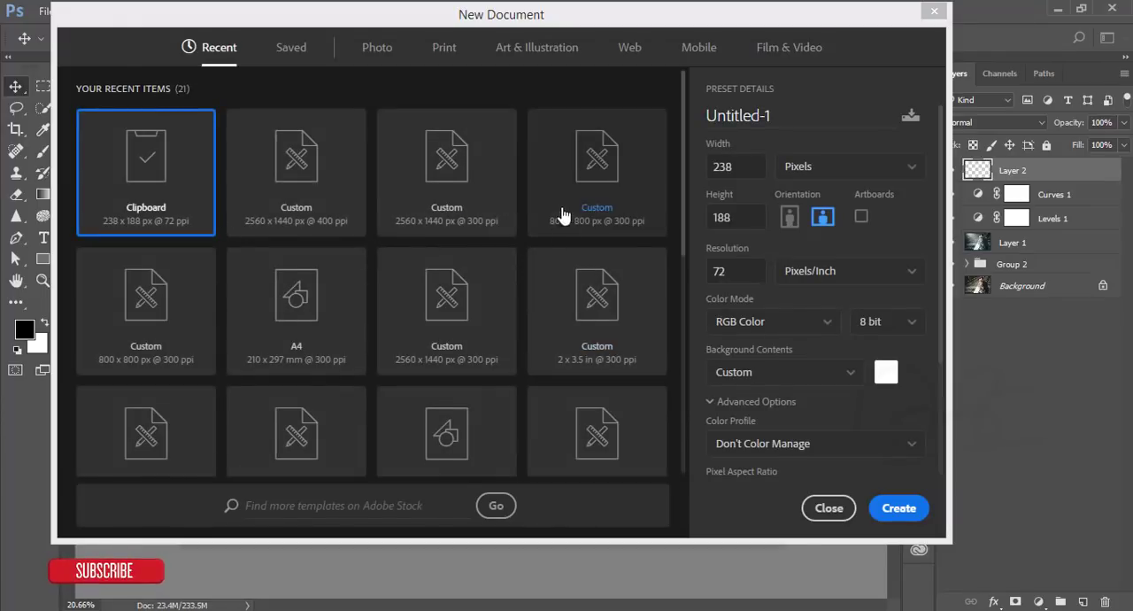
pyautogui.click(656, 223)
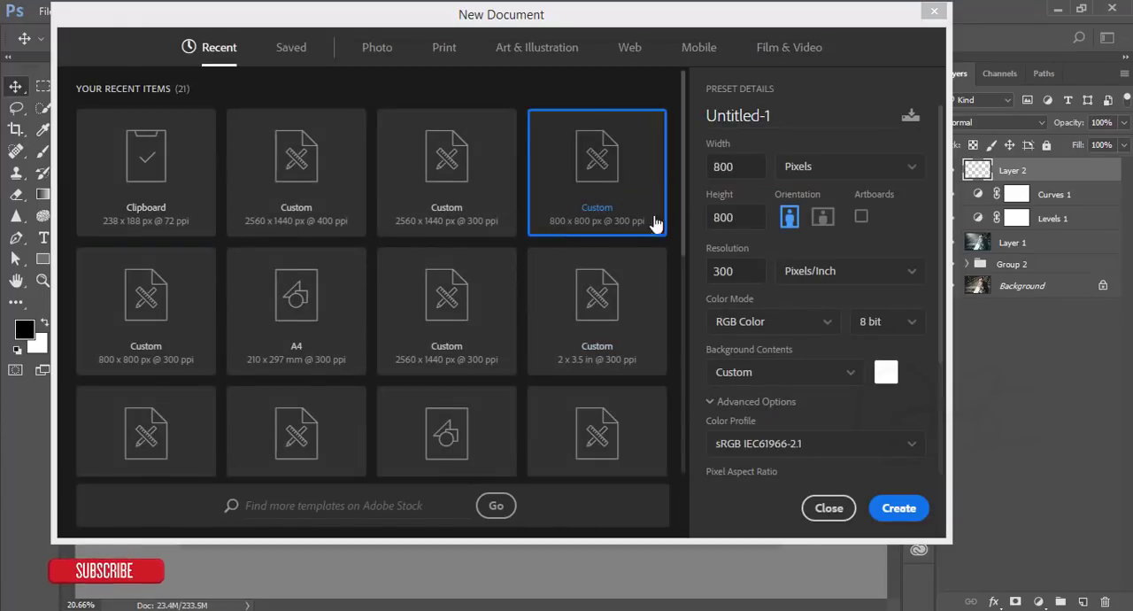
pyautogui.click(901, 508)
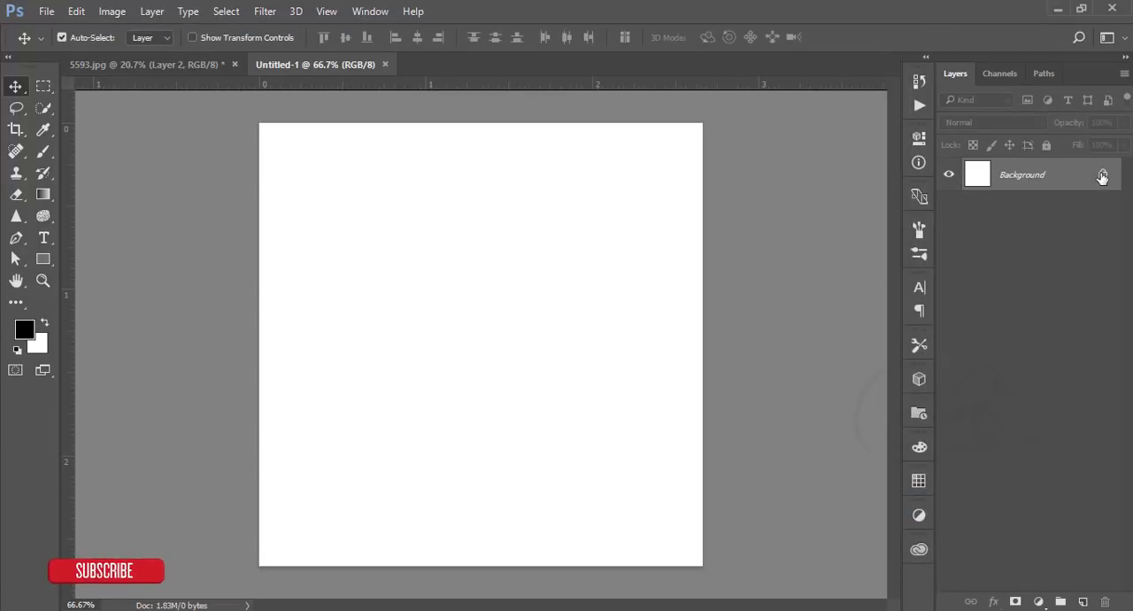
pyautogui.click(1098, 176)
pyautogui.click(948, 180)
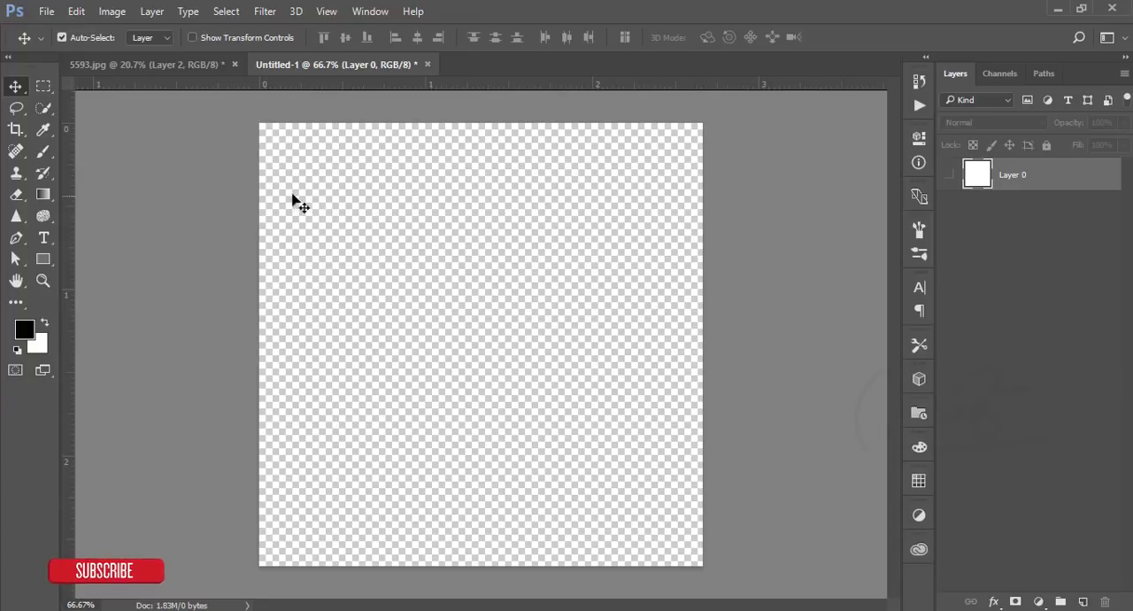
# - Select the Brush tool and set both its opacity and flow to 100%
pyautogui.click(44, 152)
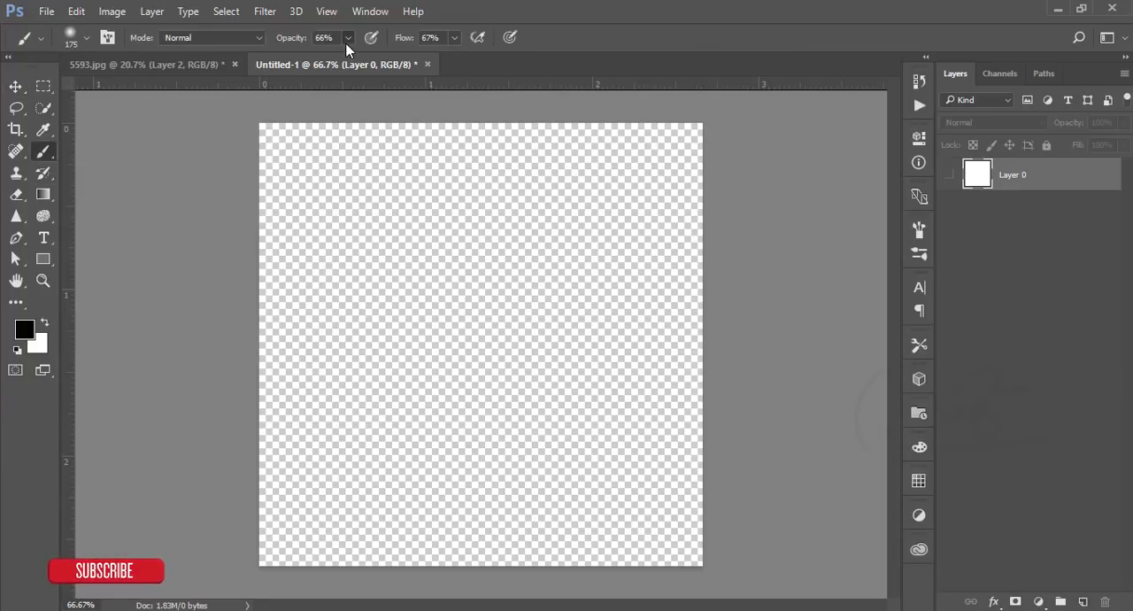
pyautogui.click(348, 37)
pyautogui.moveTo(346, 56); pyautogui.dragTo(459, 56)
pyautogui.click(452, 37)
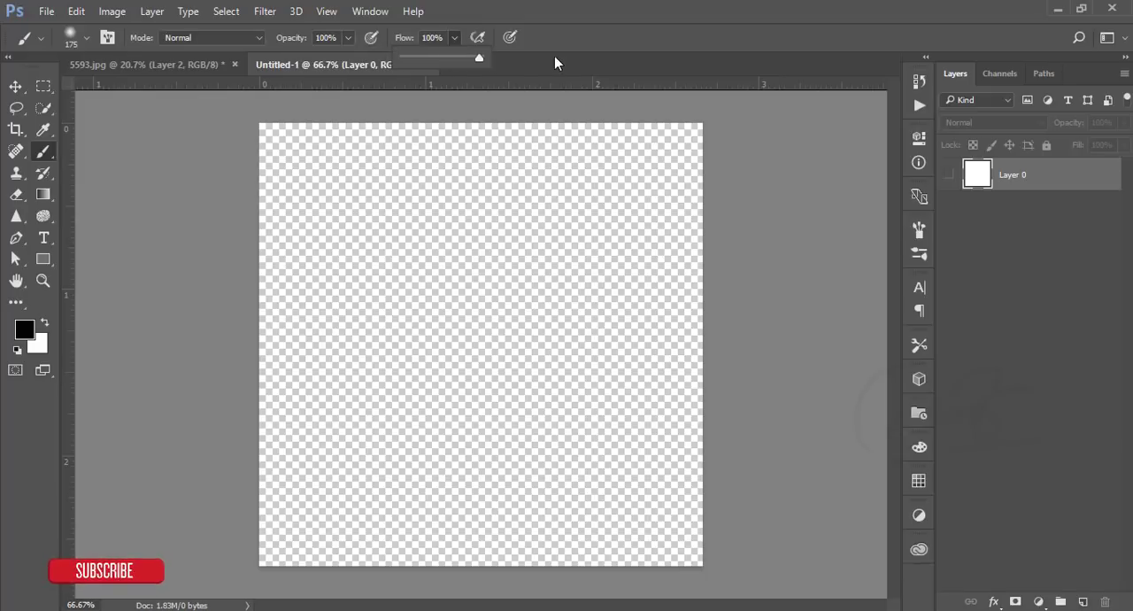
# - Choose a hard round brush at 100% hardness and 18 px, and add a blank layer above Layer 0
pyautogui.click(74, 35)
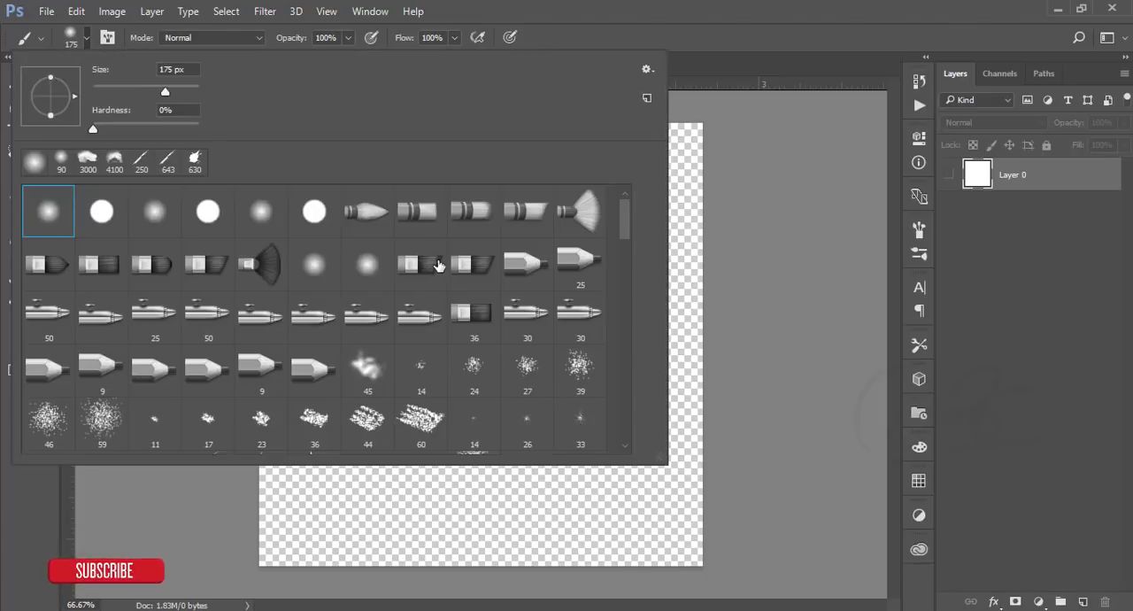
pyautogui.click(308, 214)
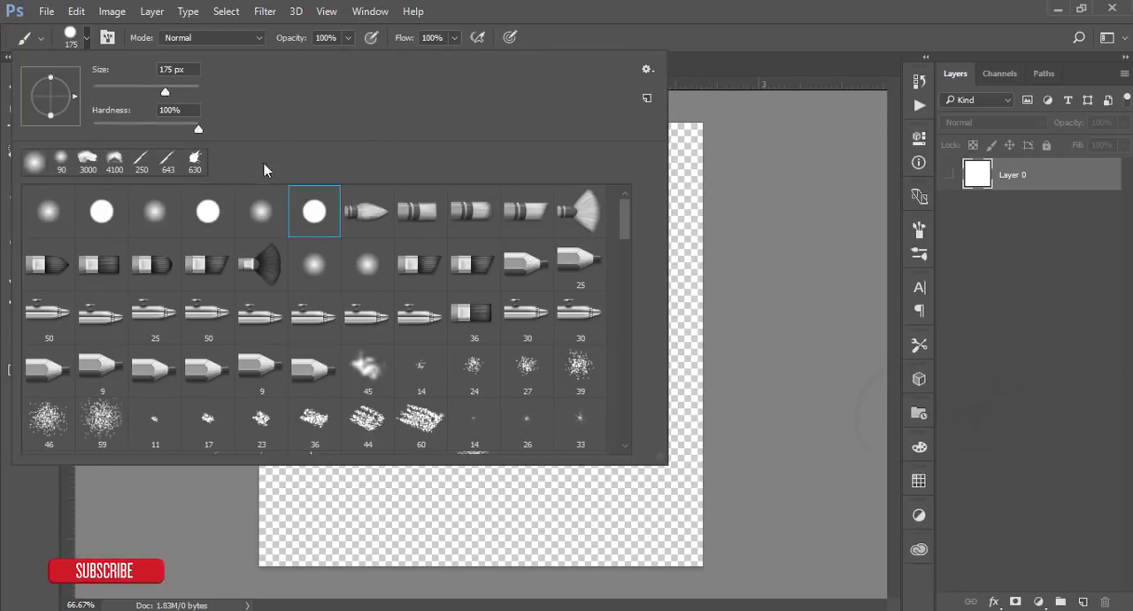
pyautogui.moveTo(197, 129); pyautogui.dragTo(238, 131)
pyautogui.moveTo(165, 93); pyautogui.dragTo(103, 114)
pyautogui.click(572, 12)
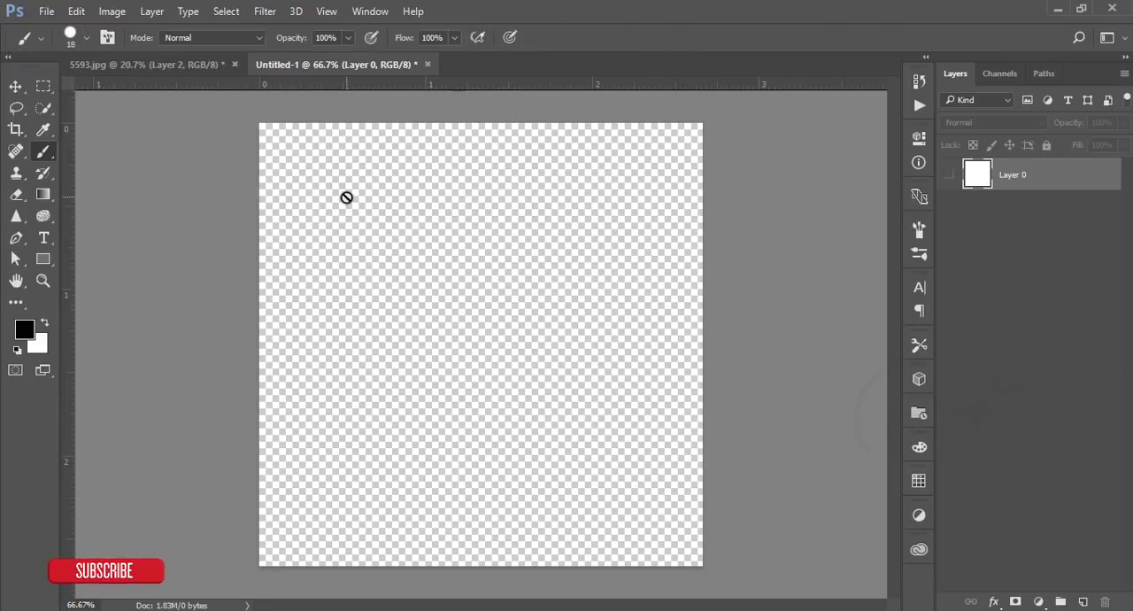
pyautogui.click(1082, 602)
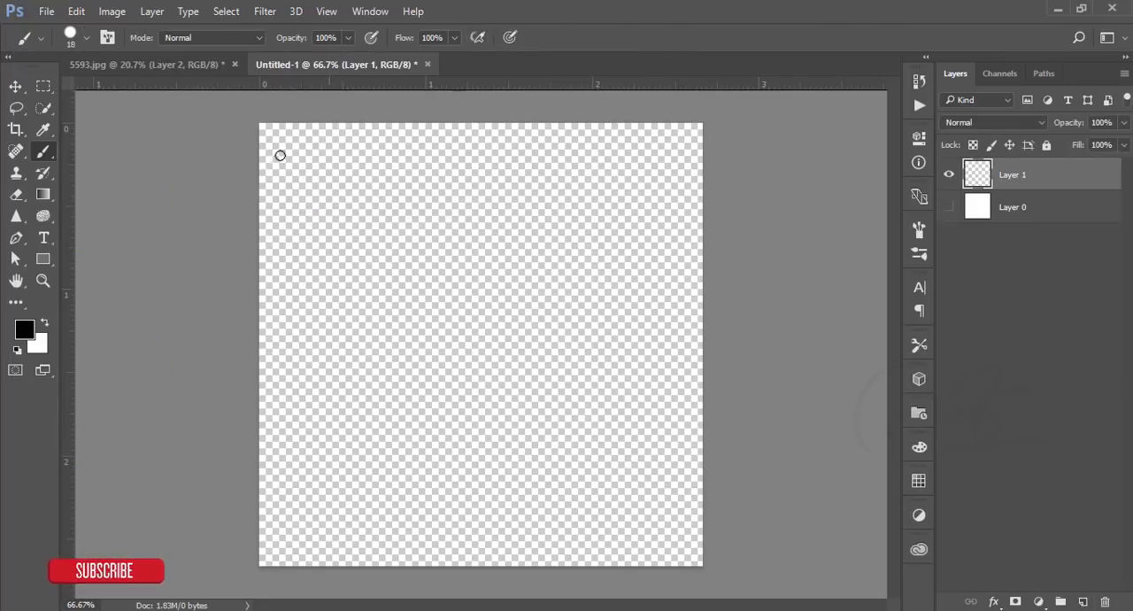
# - Set the brush size to 5 px and paint tiny black dots near the canvas's upper-left and lower-right corners
pyautogui.scroll(3, 273, 159)
pyautogui.scroll(-3, 277, 158)
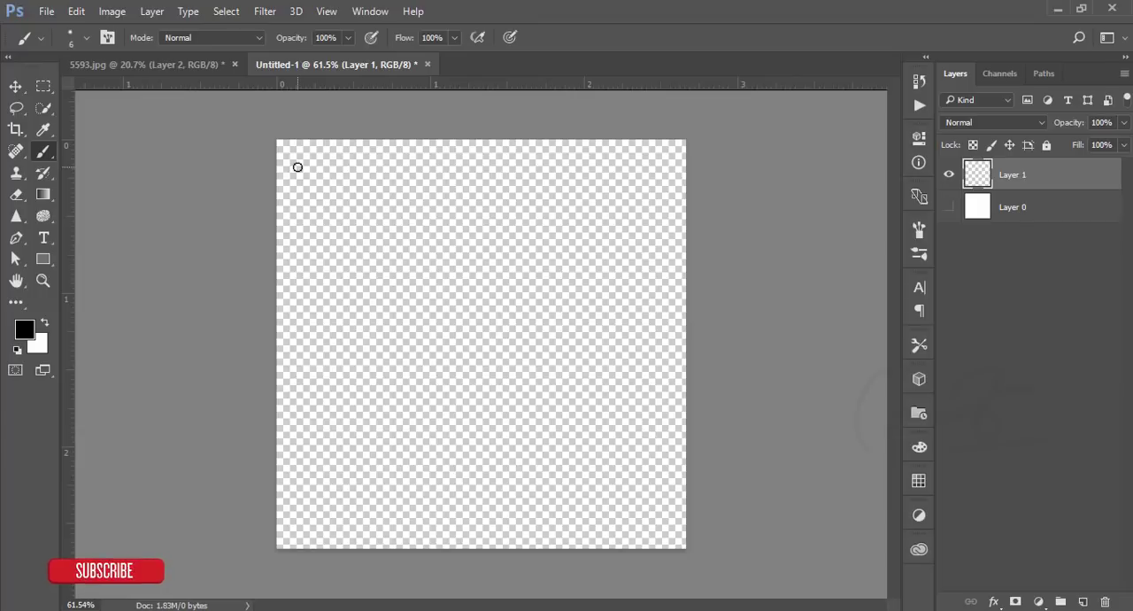
pyautogui.click(75, 34)
pyautogui.click(193, 76)
pyautogui.press('BackSpace')
pyautogui.write('56')
pyautogui.moveTo(173, 69); pyautogui.dragTo(130, 69)
pyautogui.write('5')
pyautogui.press('Return')
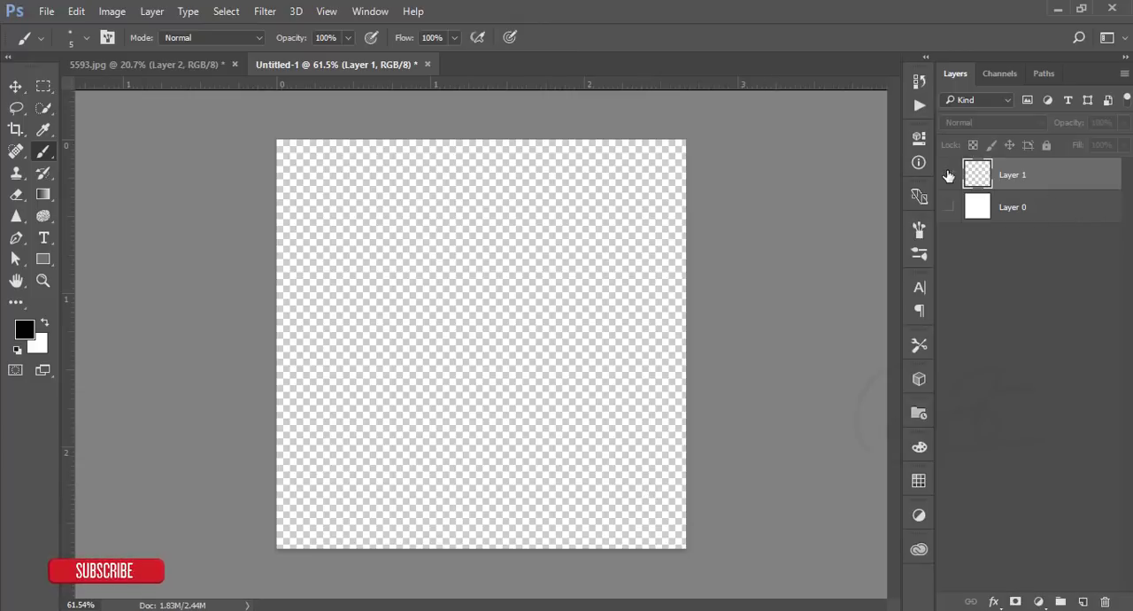
# - Check the dots against the white Layer 0, hide it again, and define the dots as a brush preset named Dust
pyautogui.click(950, 207)
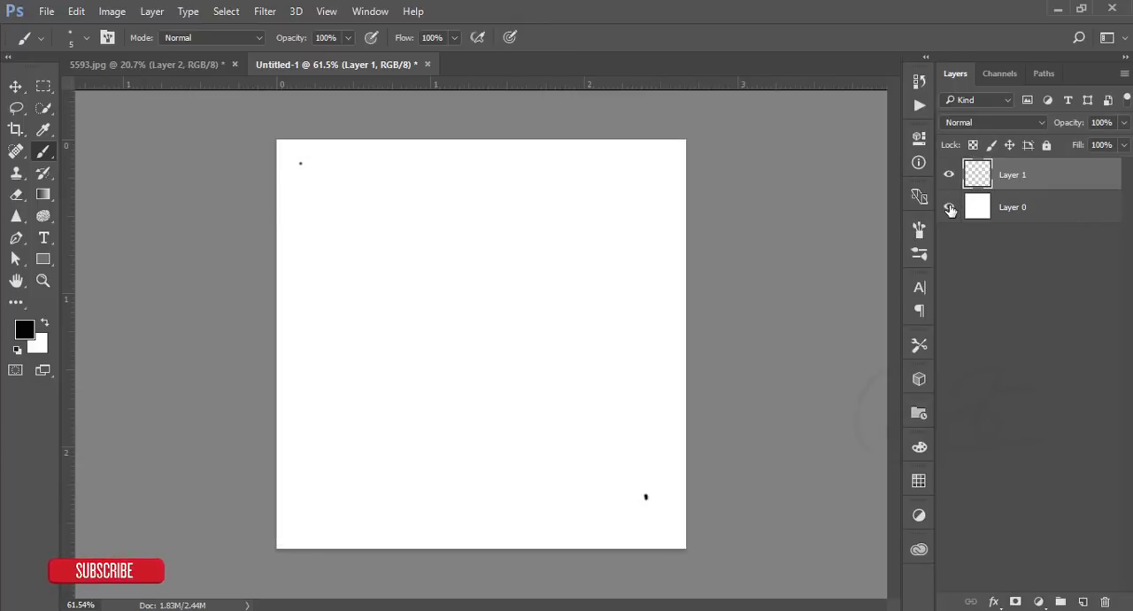
pyautogui.click(952, 177)
pyautogui.click(950, 174)
pyautogui.click(950, 207)
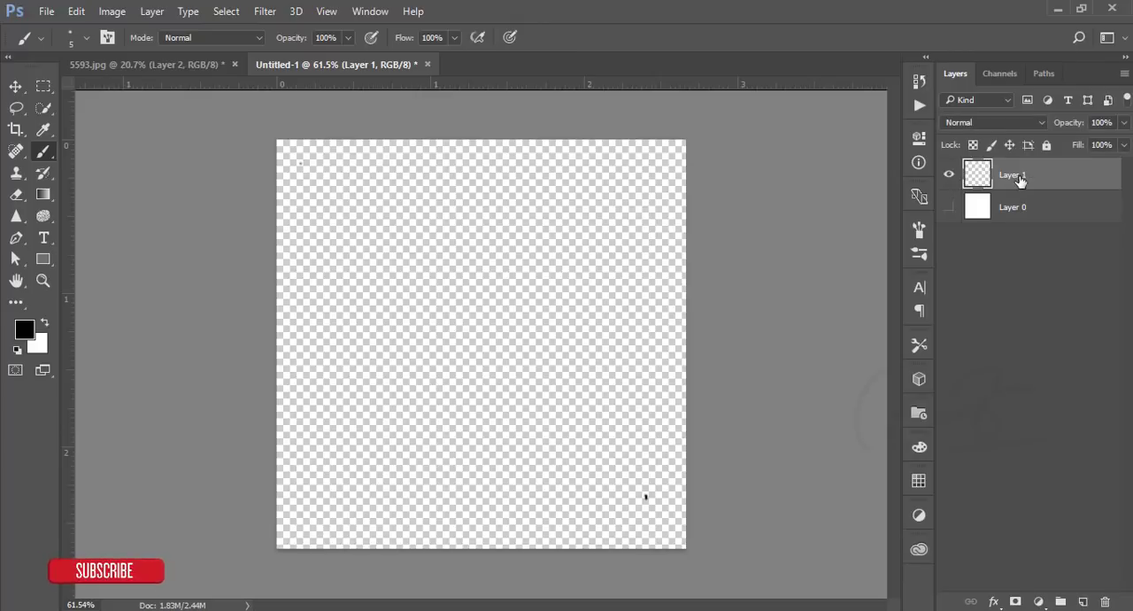
pyautogui.click(80, 14)
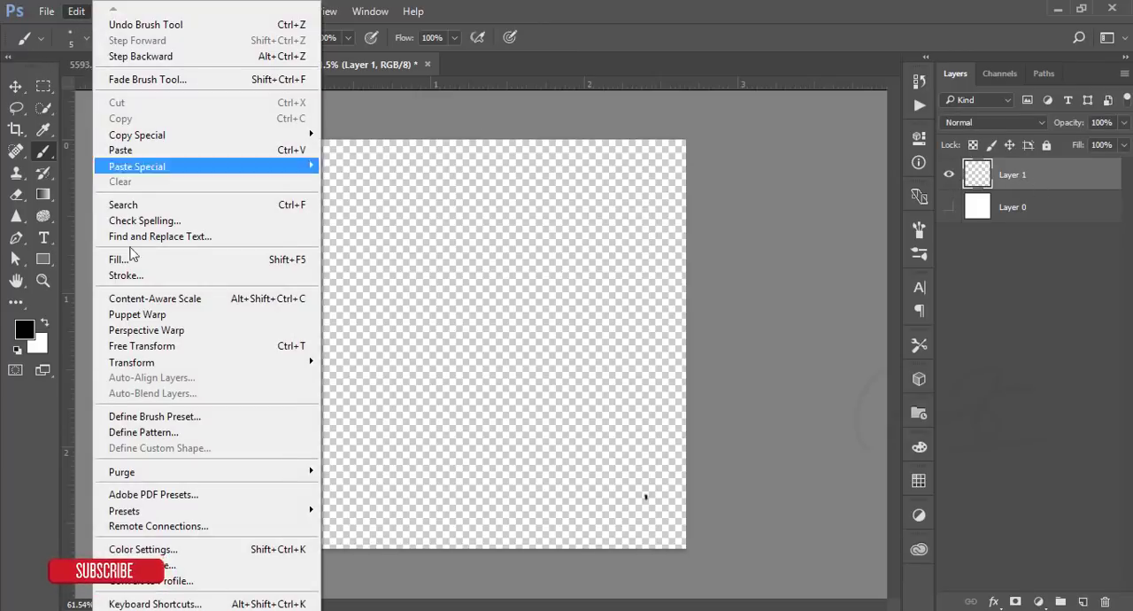
pyautogui.click(155, 416)
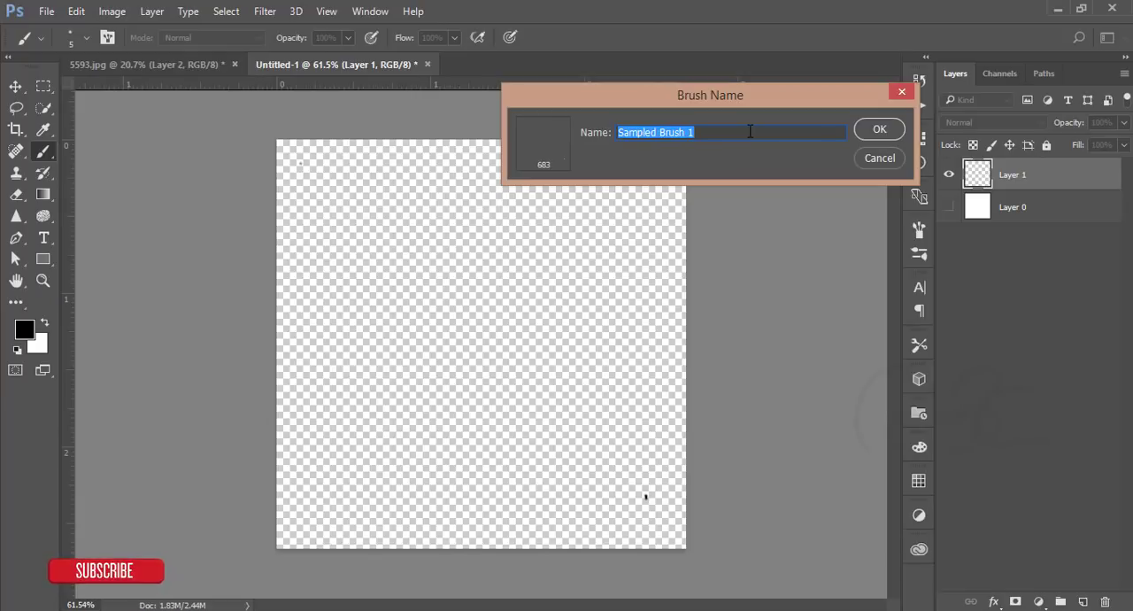
pyautogui.write('Dust')
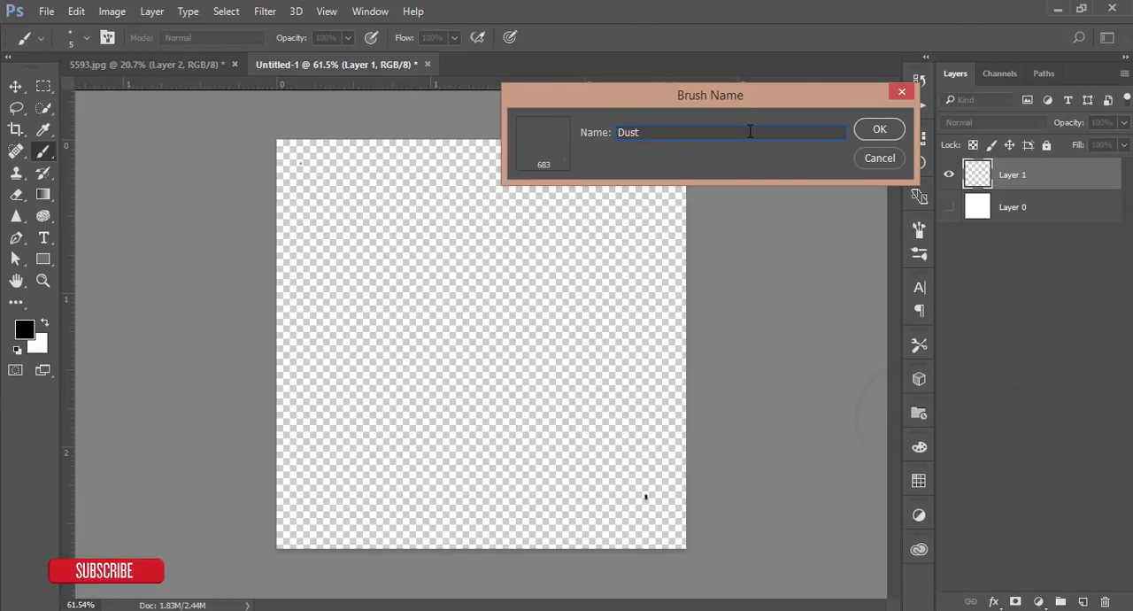
pyautogui.click(867, 134)
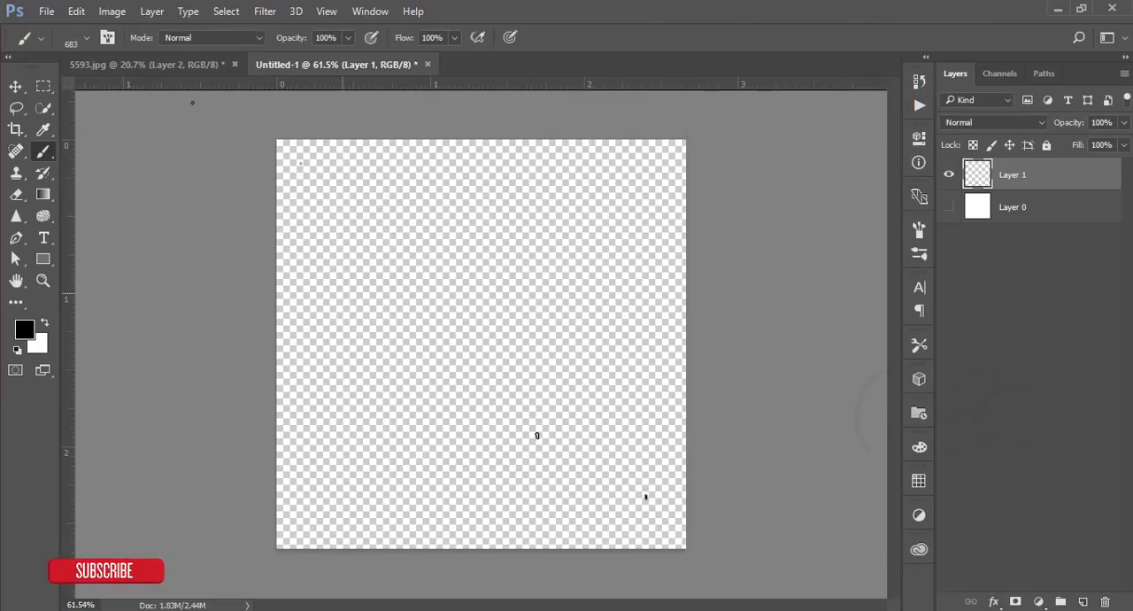
# - Test the Dust brush with a freehand stroke on the canvas and close the brush document without saving
pyautogui.moveTo(512, 428)
pyautogui.mouseDown()
pyautogui.moveTo(554, 433)
pyautogui.moveTo(446, 460)
pyautogui.moveTo(433, 294)
pyautogui.mouseUp()
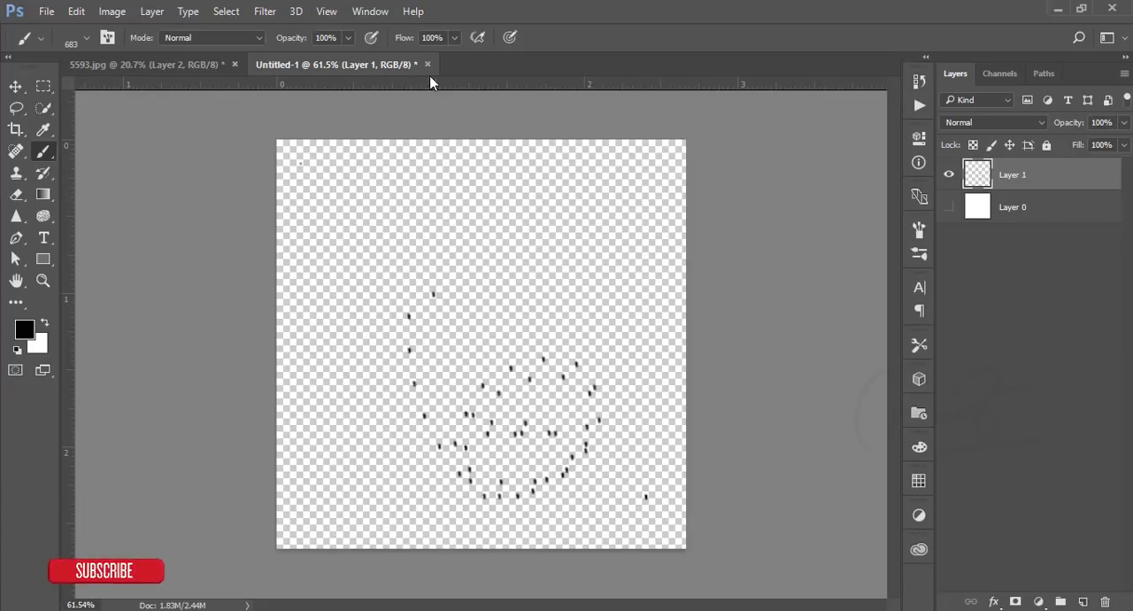
pyautogui.hotkey('ctrl', 'w')
pyautogui.click(569, 253)
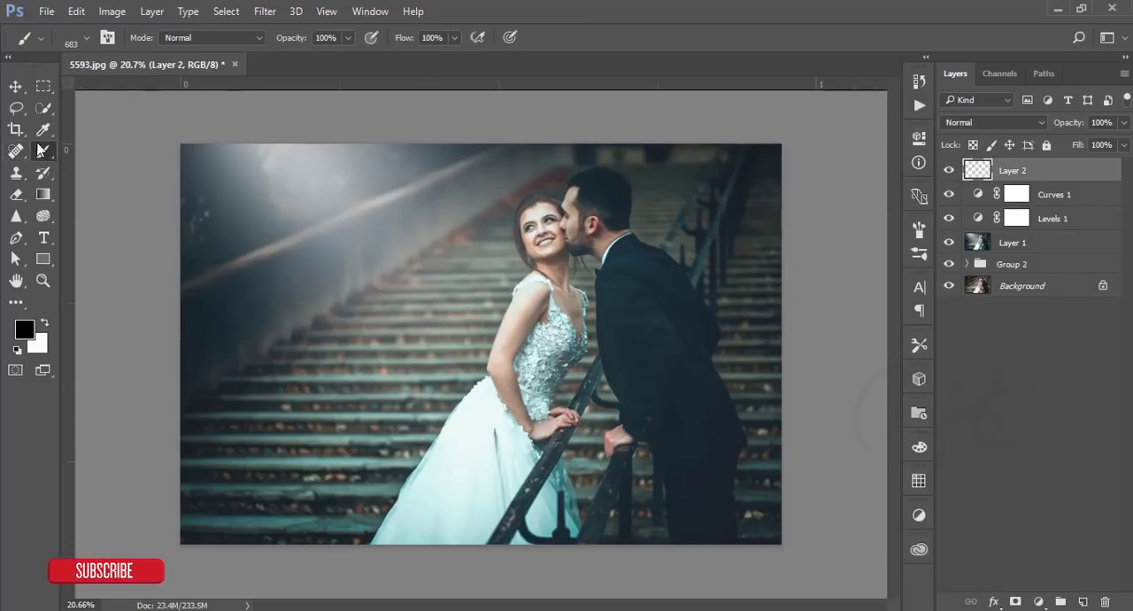
# - Enable Shape Dynamics for the Dust brush with 45% size jitter, and slightly raise its minimum diameter and angle jitter
pyautogui.click(111, 36)
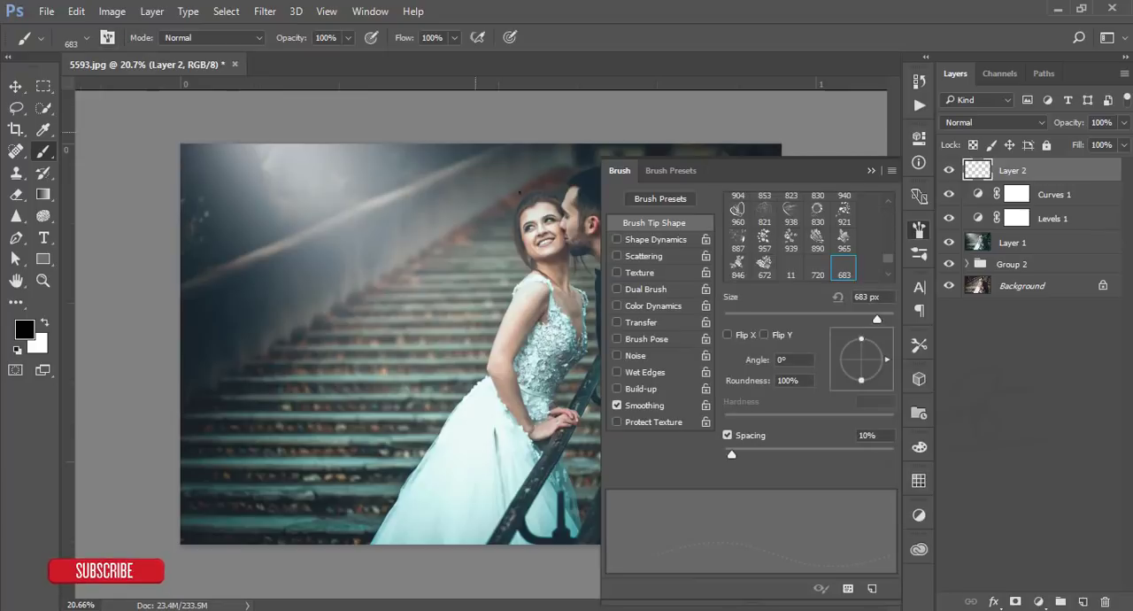
pyautogui.click(617, 239)
pyautogui.click(651, 240)
pyautogui.moveTo(729, 218); pyautogui.dragTo(800, 219)
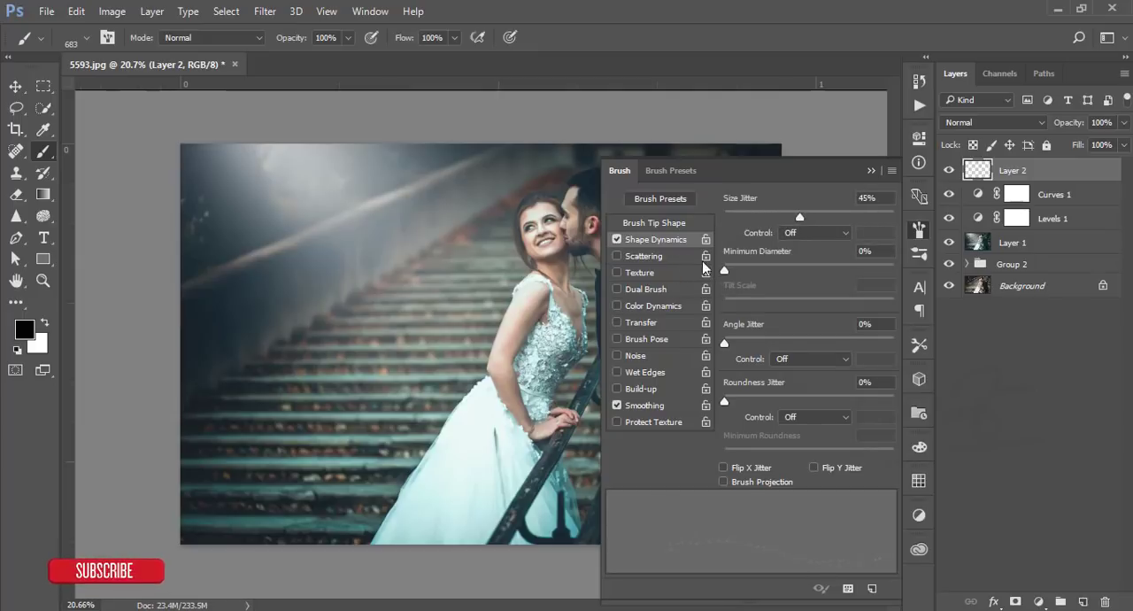
pyautogui.moveTo(725, 270); pyautogui.dragTo(732, 271)
pyautogui.moveTo(726, 344); pyautogui.dragTo(766, 345)
# - Enable Scattering for the Dust brush with a slightly increased scatter amount and close the brush settings
pyautogui.click(639, 256)
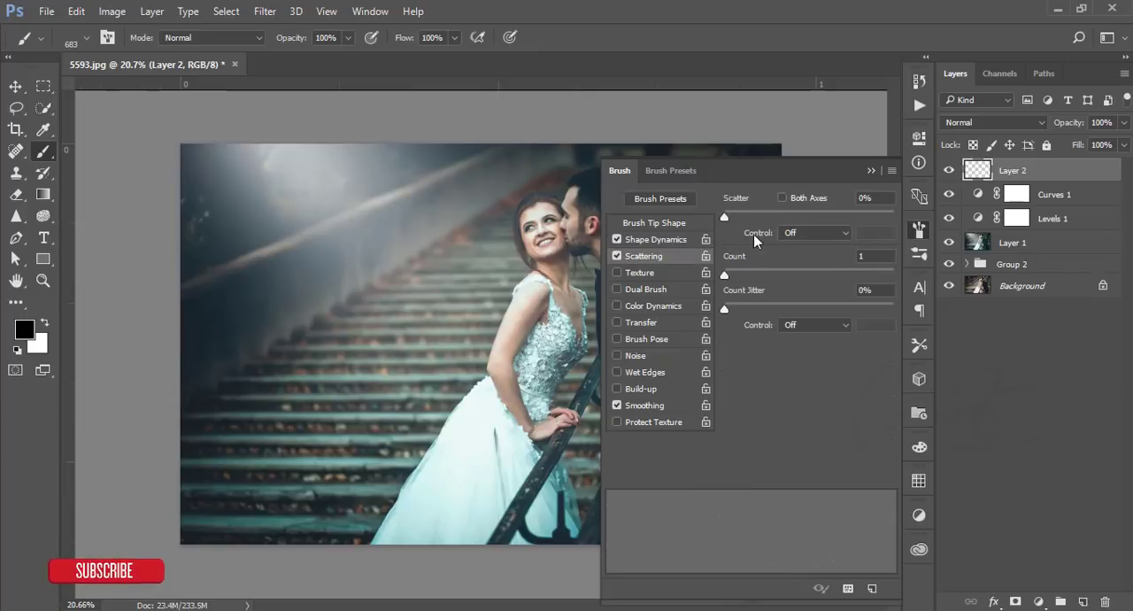
pyautogui.moveTo(731, 213); pyautogui.dragTo(747, 215)
pyautogui.click(872, 172)
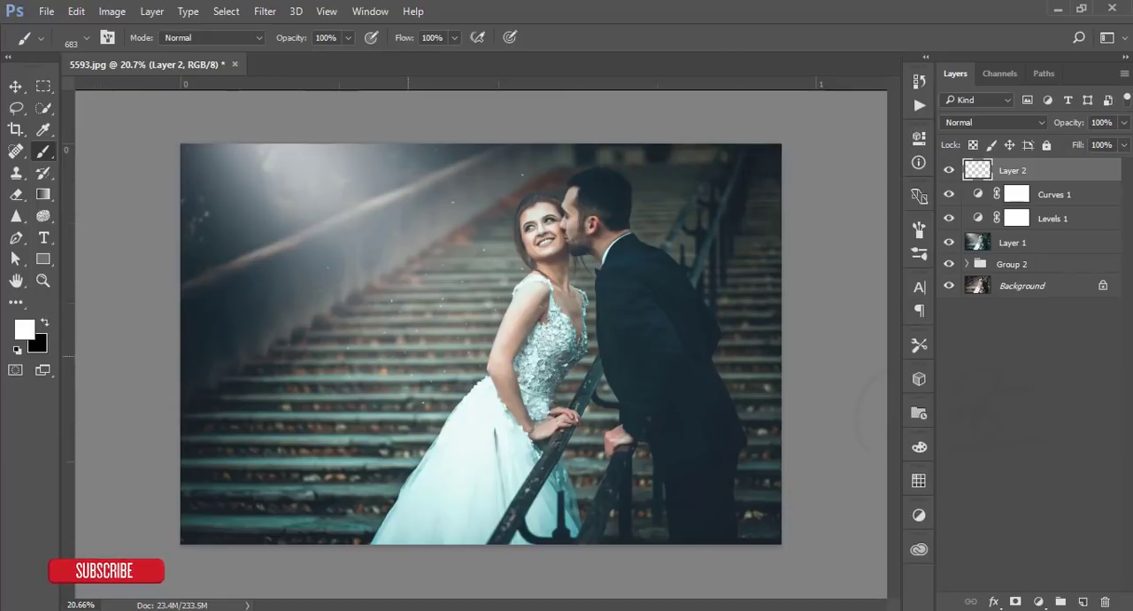
# - Undo the trial strokes, paint white dust specks across the photo on Layer 2, and lower its opacity to 65%
pyautogui.hotkey('ctrl', 'alt', 'z')
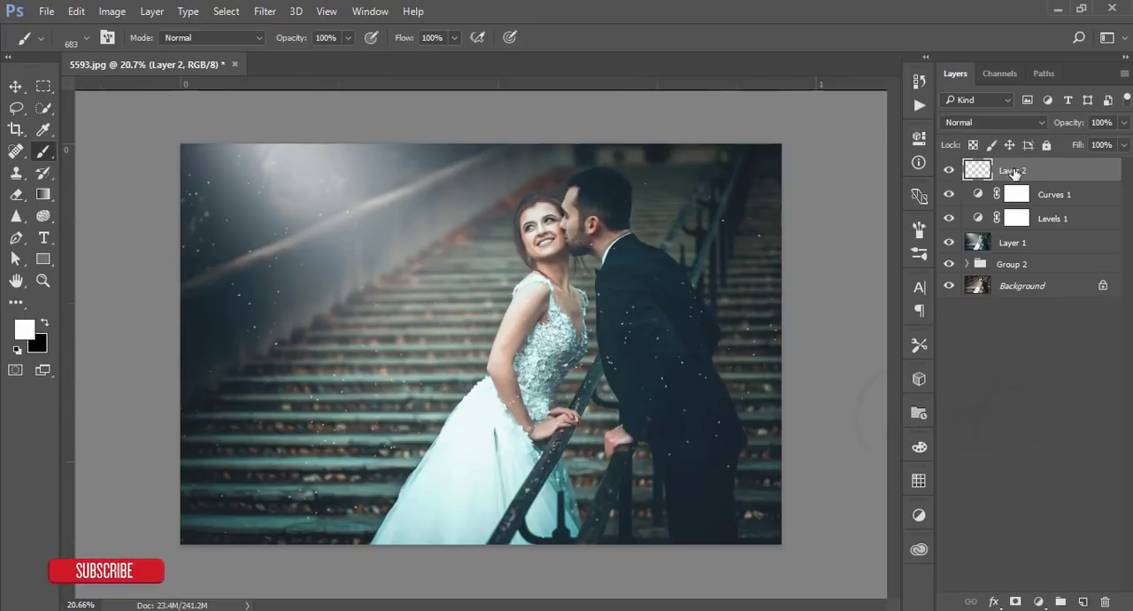
pyautogui.click(1123, 122)
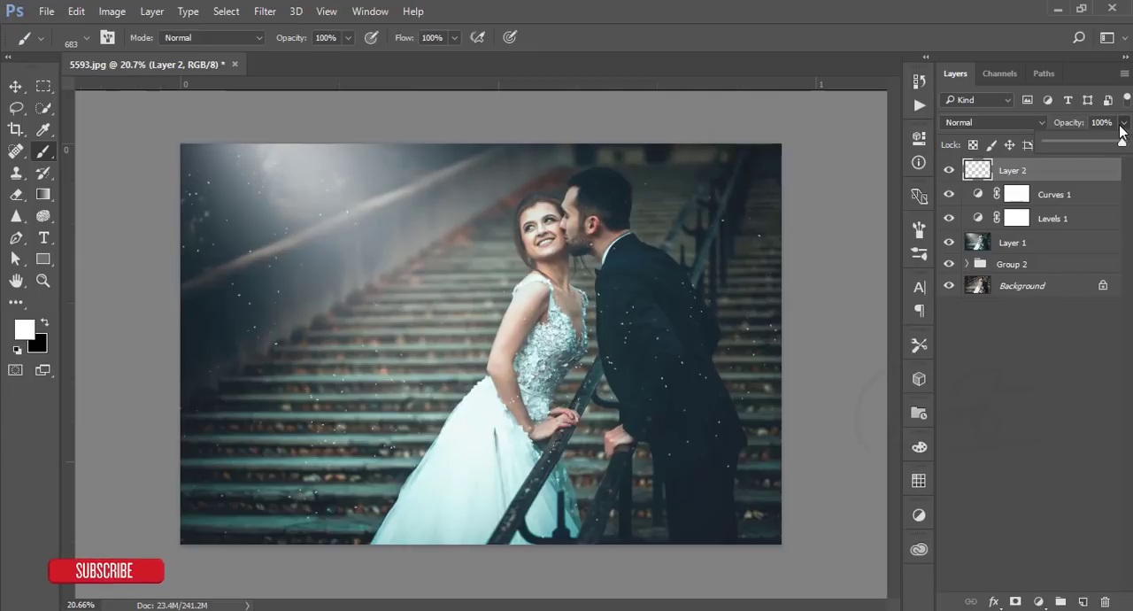
pyautogui.moveTo(1112, 147); pyautogui.dragTo(1095, 146)
# - Reposition the dust specks of Layer 2 over the photo with the Move tool
pyautogui.click(16, 88)
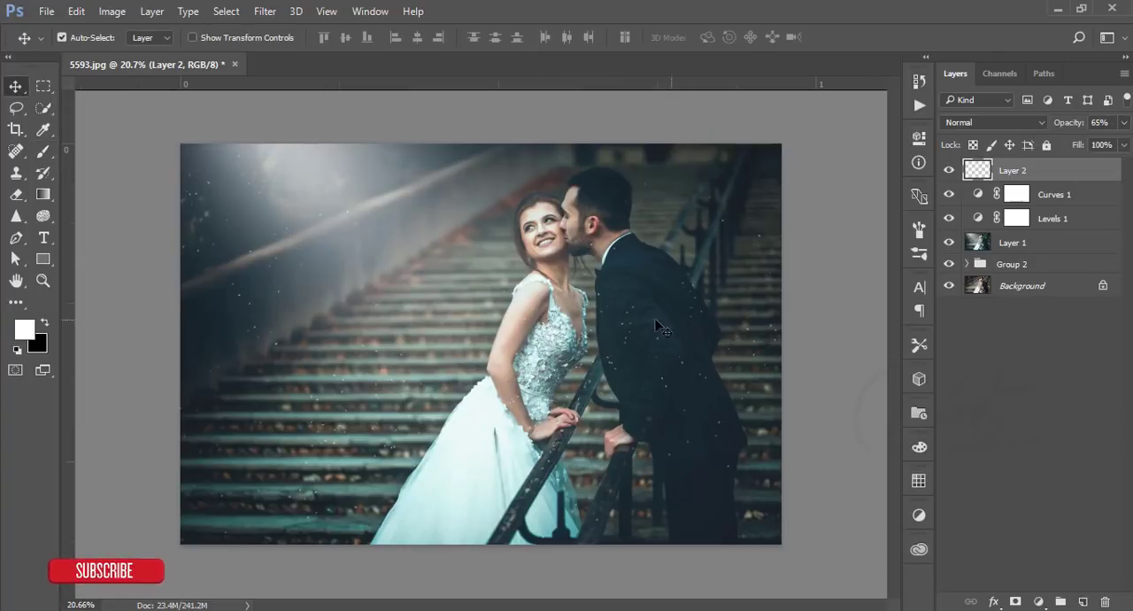
pyautogui.click(663, 329)
pyautogui.click(1045, 178)
pyautogui.moveTo(637, 363); pyautogui.dragTo(488, 427)
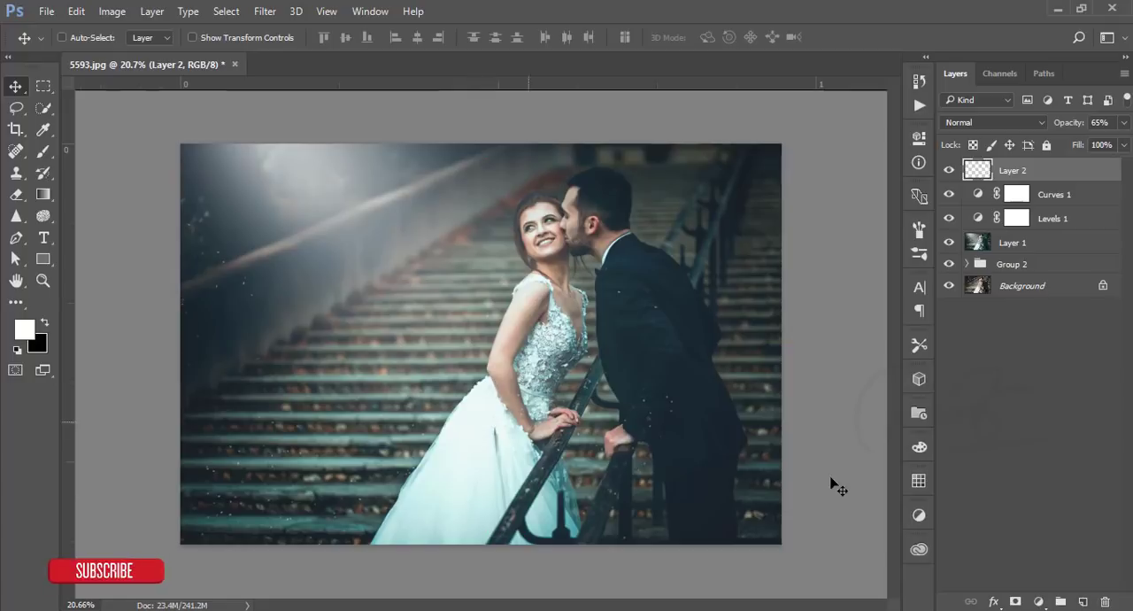
# - Group Layer 2, Curves 1, Levels 1 and Layer 1 together
pyautogui.keyDown('ctrl'); pyautogui.click(1078, 201); pyautogui.keyUp('ctrl')
pyautogui.keyDown('ctrl'); pyautogui.click(1076, 219); pyautogui.keyUp('ctrl')
pyautogui.keyDown('ctrl'); pyautogui.click(1076, 244); pyautogui.keyUp('ctrl')
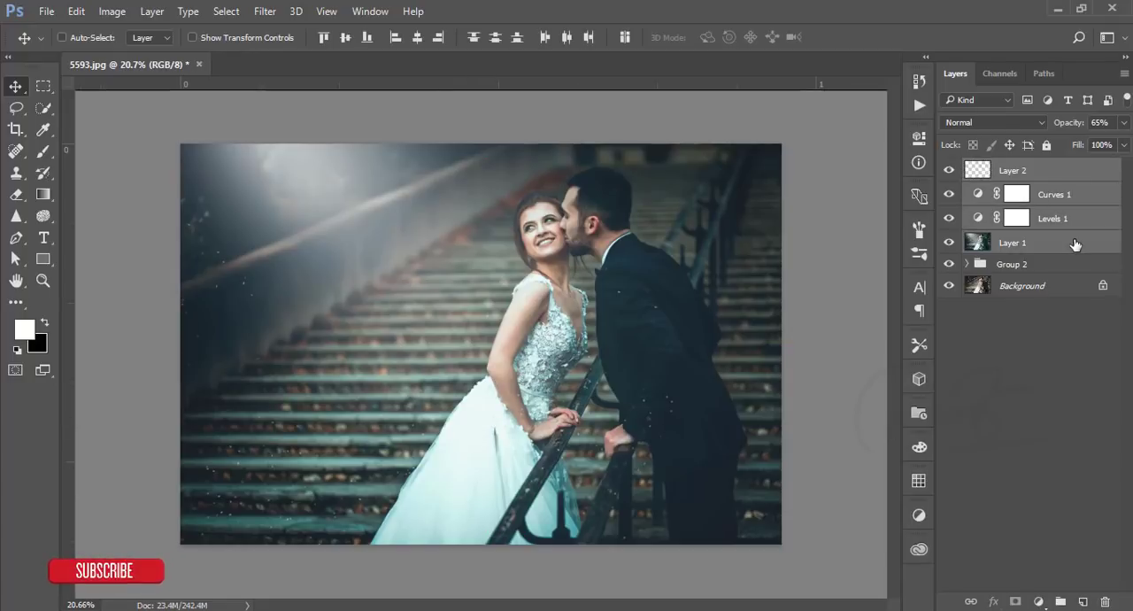
pyautogui.hotkey('ctrl', 'g')
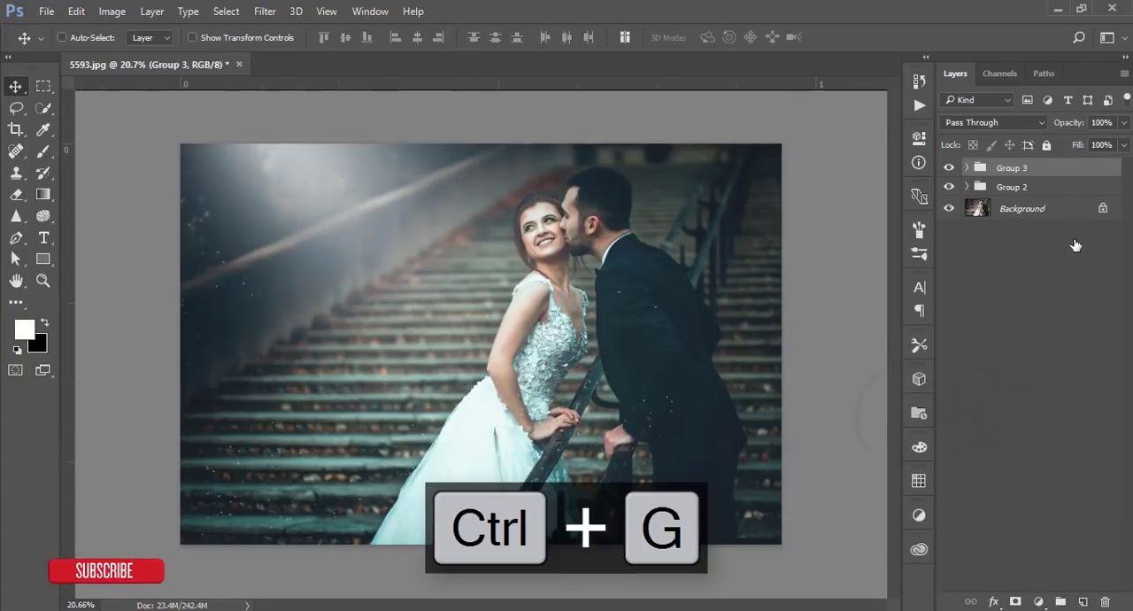
# - Stamp the visible layers into a new layer and apply Color Efex Pro 4 Cross Processing with method B02 at 16% strength
pyautogui.hotkey('ctrl', 'shift', 'alt', 'e')
pyautogui.click(265, 11)
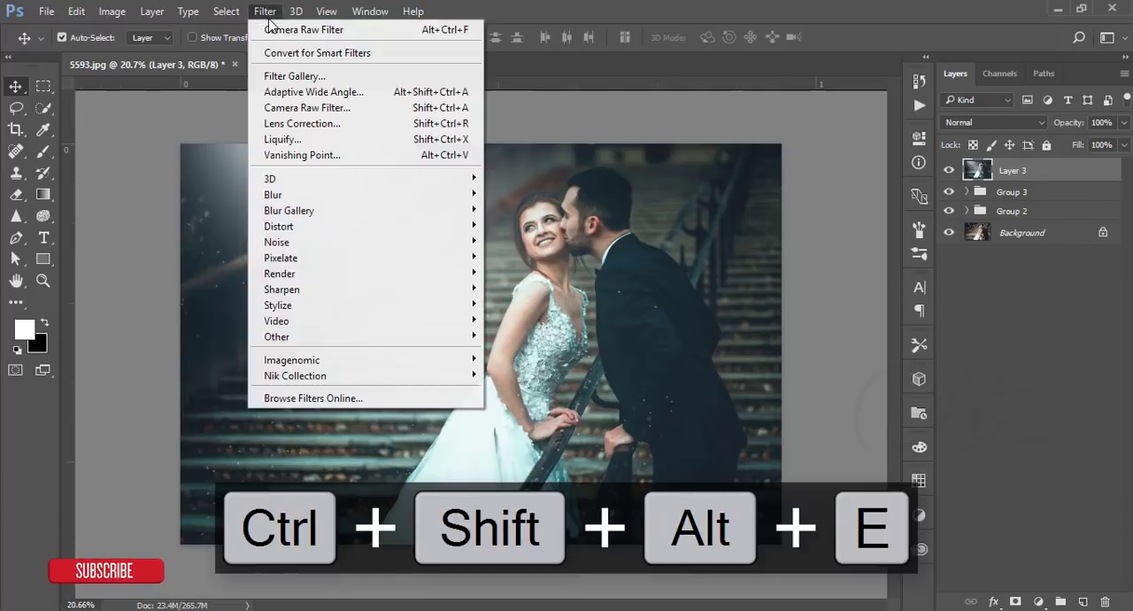
pyautogui.moveTo(485, 377)
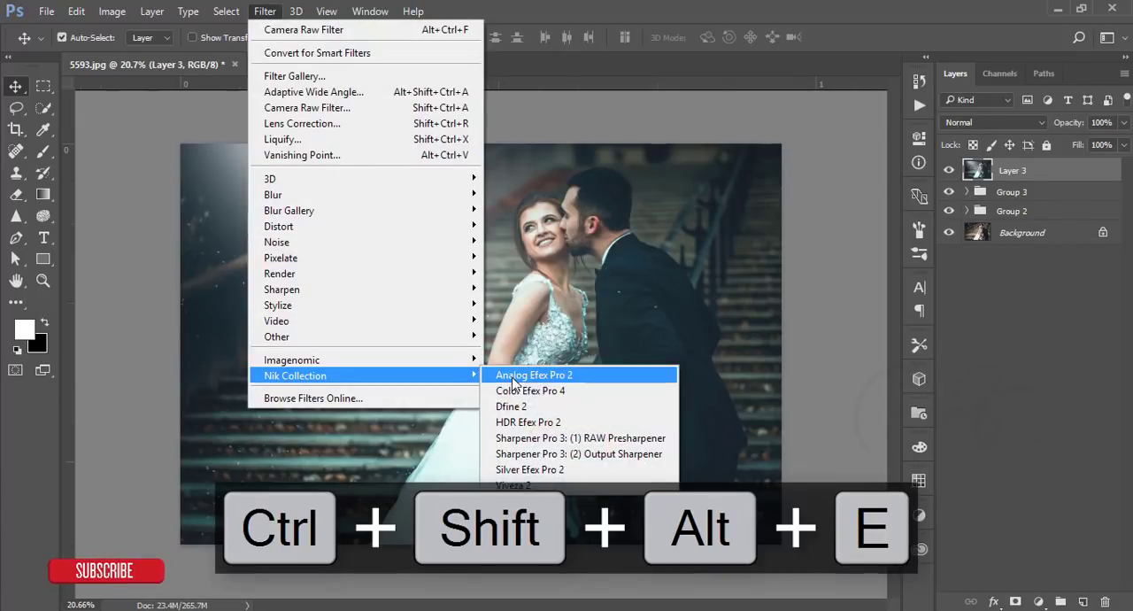
pyautogui.click(536, 387)
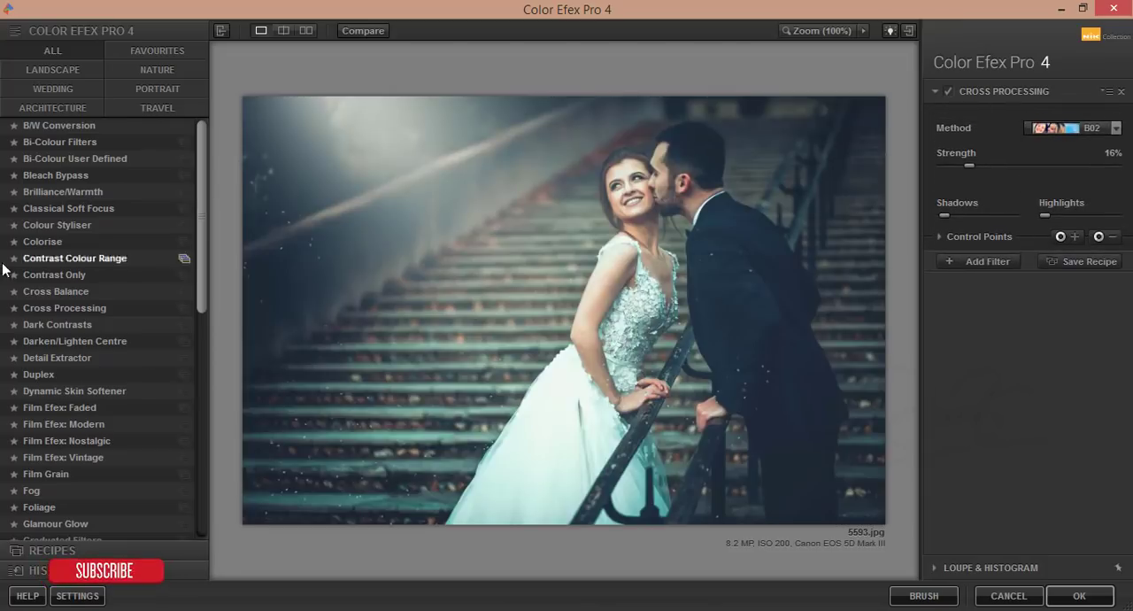
pyautogui.click(1115, 128)
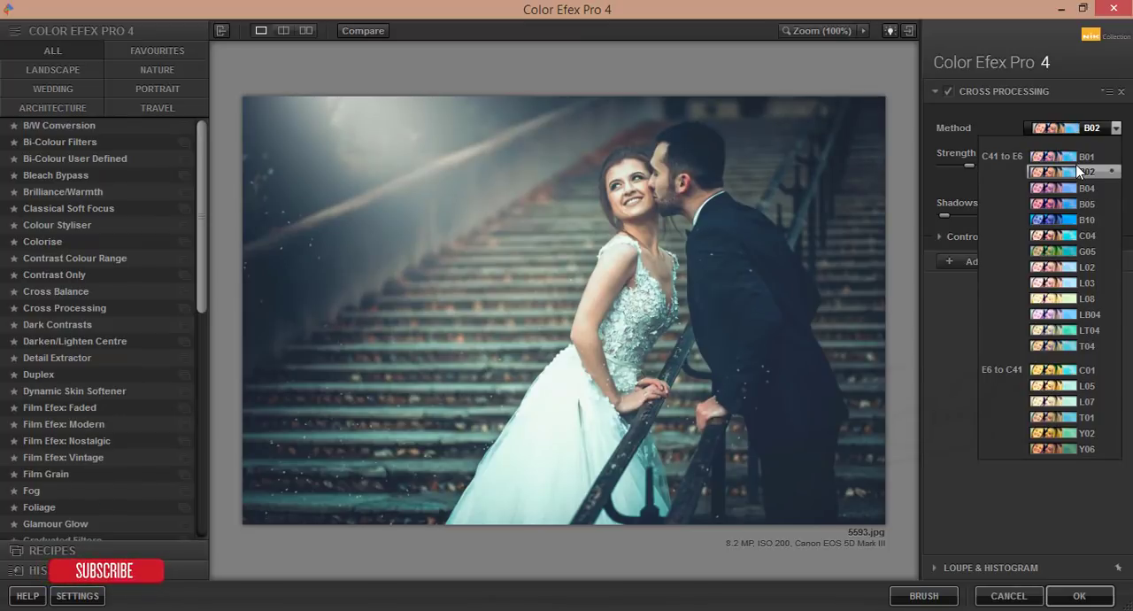
pyautogui.click(1079, 172)
pyautogui.click(1050, 589)
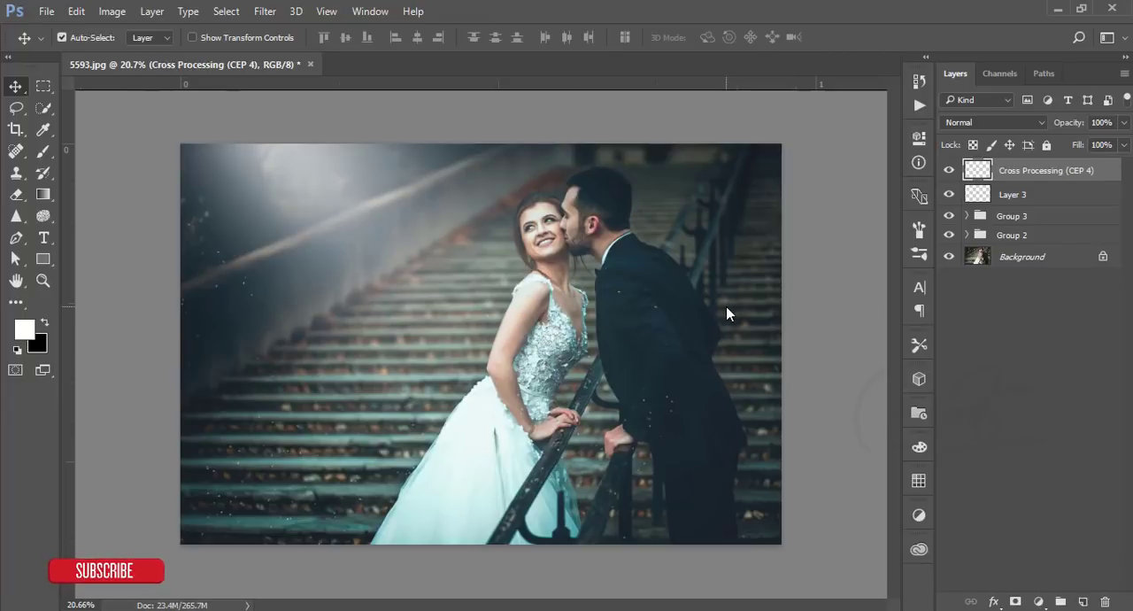
# - Group the Cross Processing layer with Layer 3 and stamp all visible layers into a new top layer
pyautogui.keyDown('shift'); pyautogui.click(1041, 195); pyautogui.keyUp('shift')
pyautogui.hotkey('ctrl', 'g')
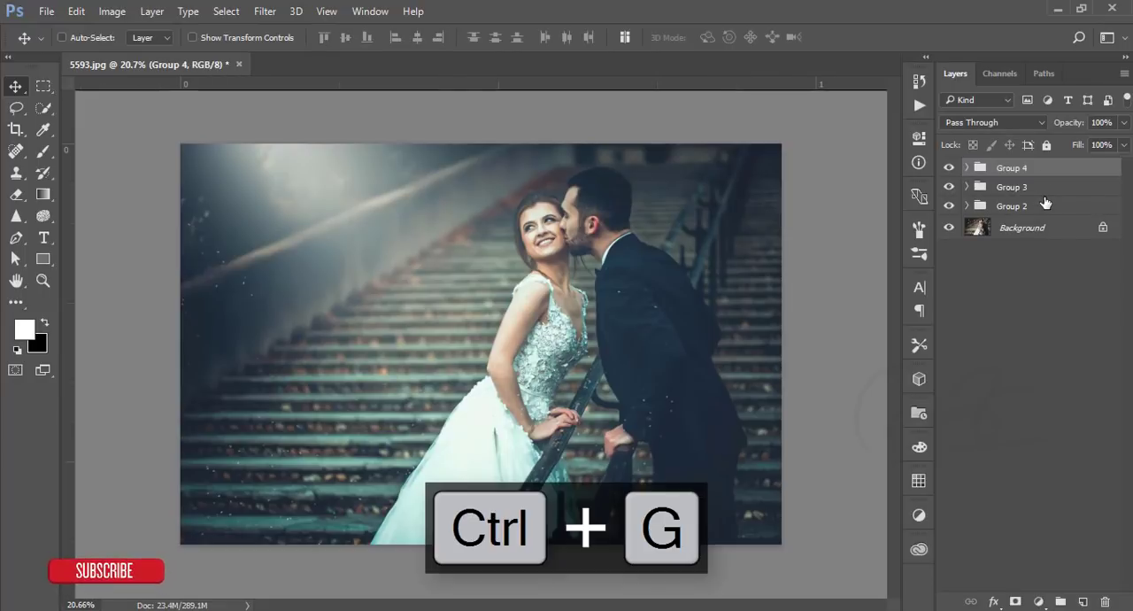
pyautogui.hotkey('ctrl', 'shift', 'alt', 'e')
# - Hide Groups 4, 3 and 2, and toggle Layer 4 off and on to compare the edit with the original
pyautogui.moveTo(950, 192); pyautogui.dragTo(950, 232)
pyautogui.click(950, 170)
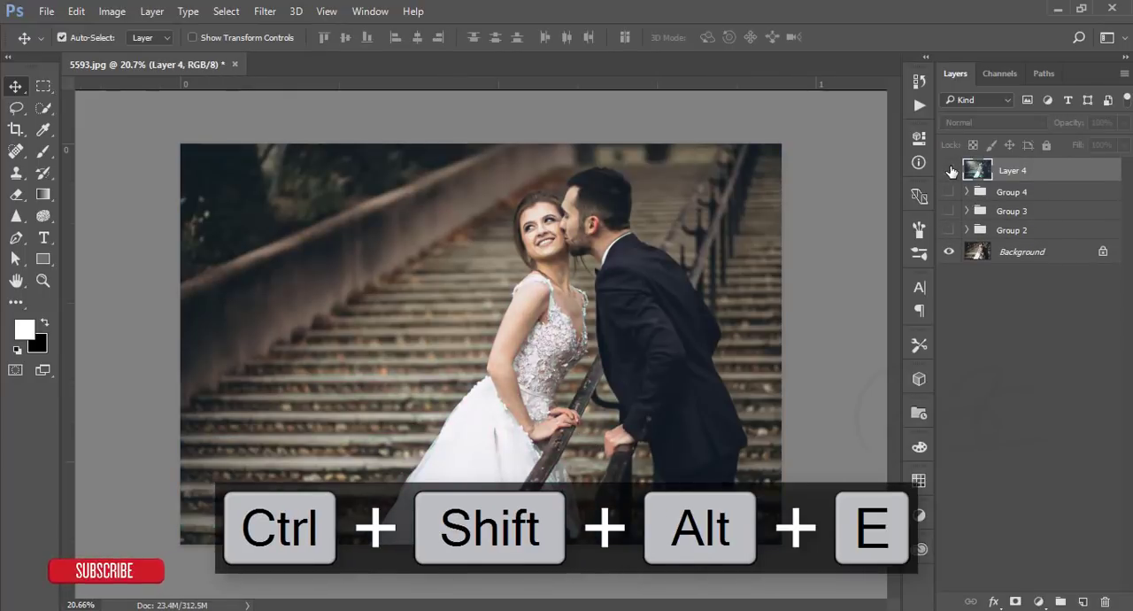
pyautogui.click(949, 170)
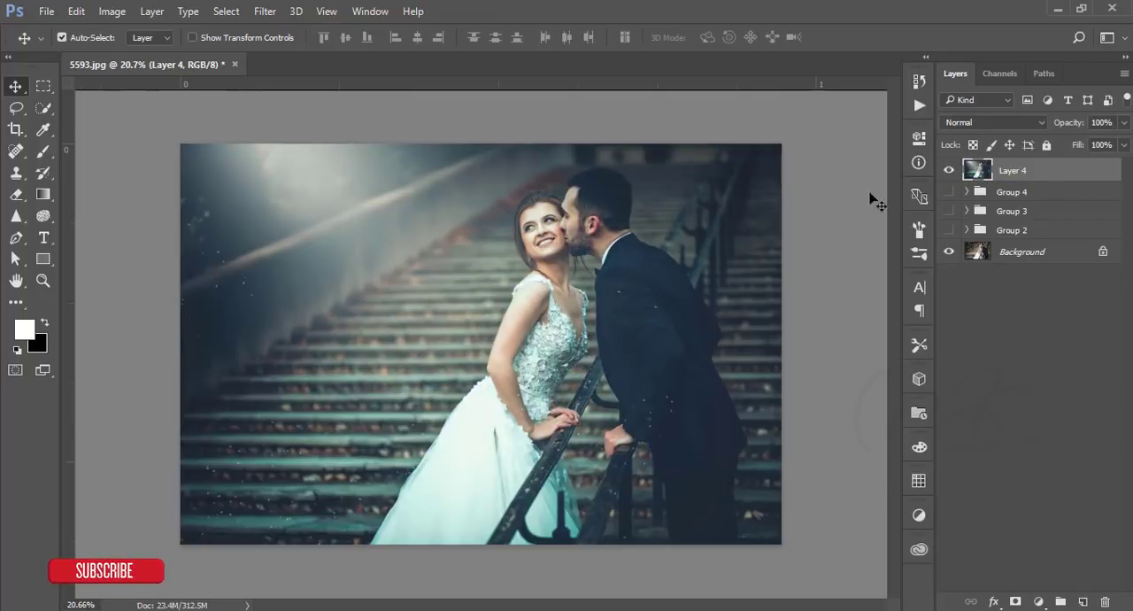